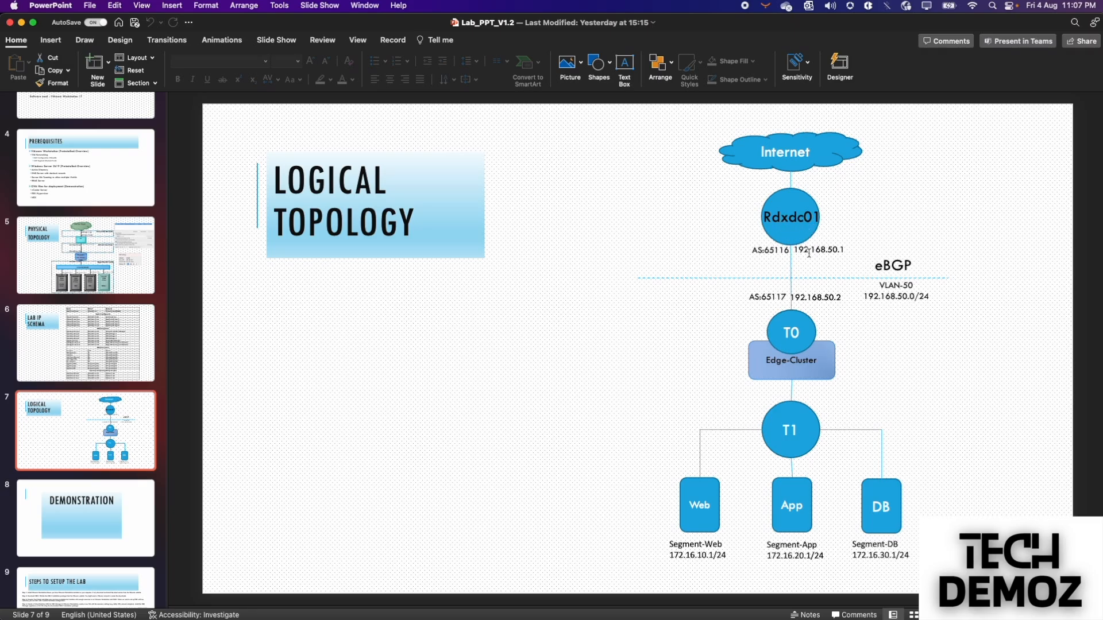
- Move from the Logical Topology slide to the VMware Workstation desktop showing NSX Manager
{"action": "key", "text": "ctrl+Right"}
{"action": "key", "text": "ctrl+Right"}
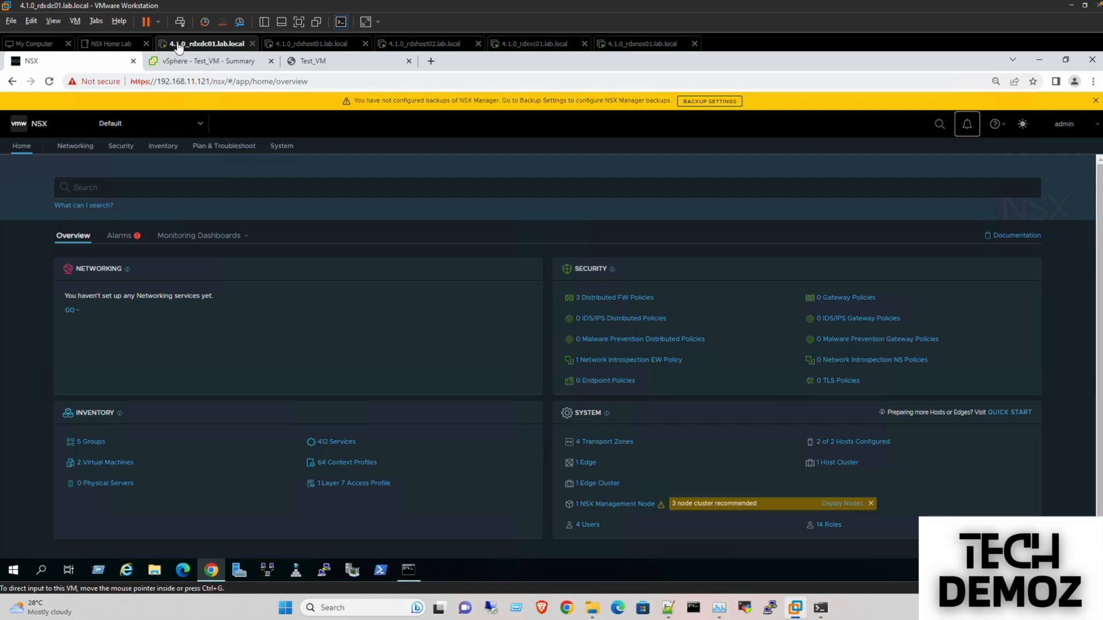
- Minimize Chrome, switch to the next desktop background, and place an admin PowerShell window centre-screen
{"action": "left_click", "coordinate": [1039, 59]}
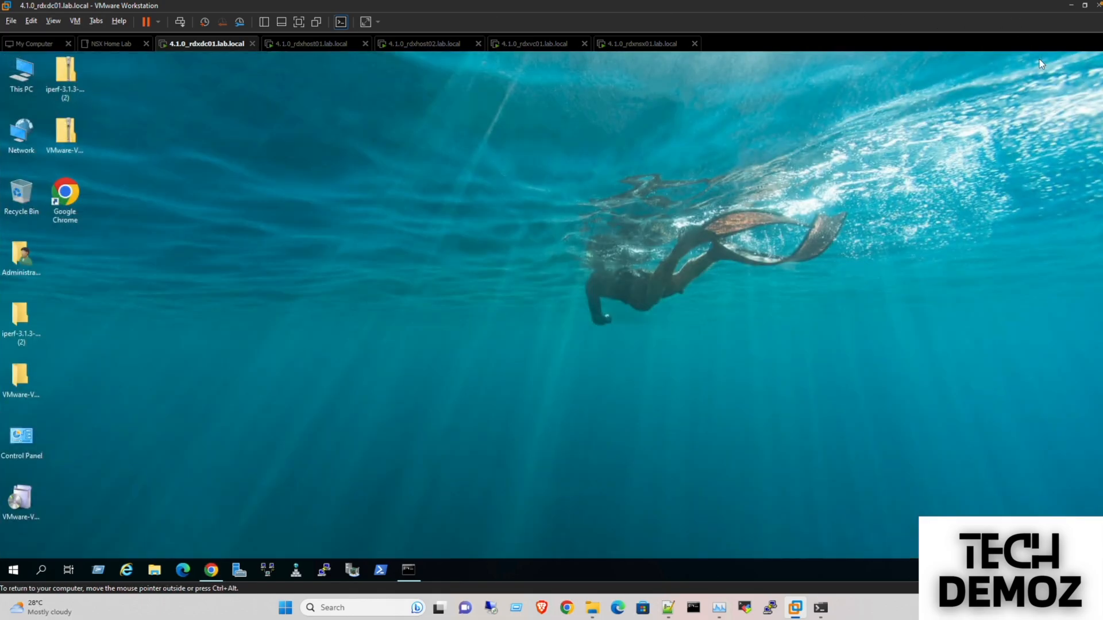
{"action": "right_click", "coordinate": [479, 171]}
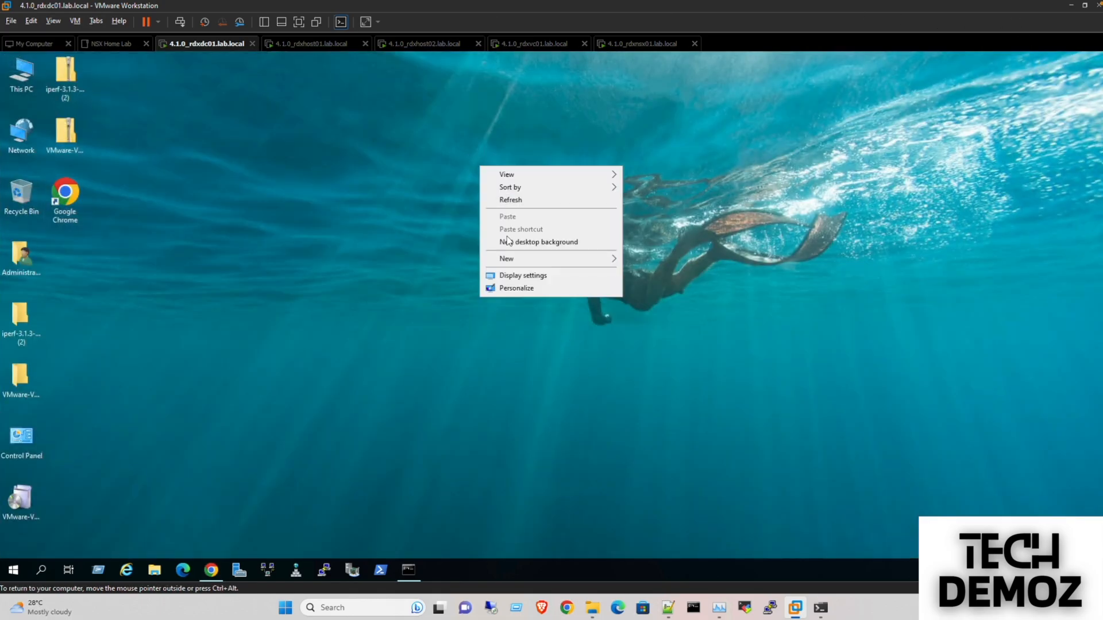
{"action": "left_click", "coordinate": [551, 242]}
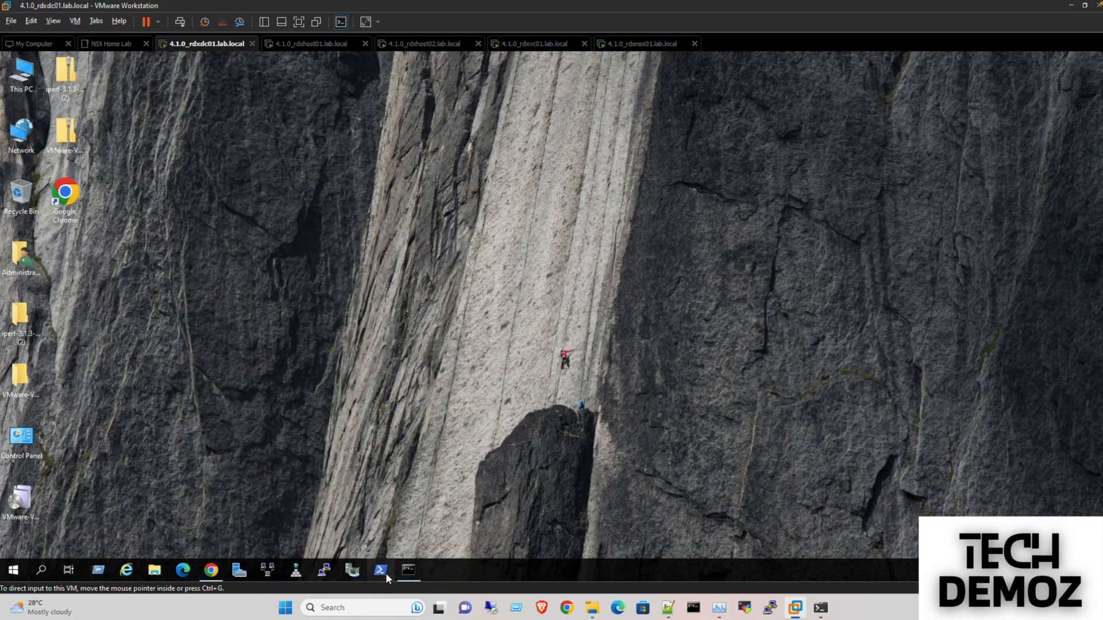
{"action": "left_click", "coordinate": [385, 573]}
{"action": "left_click_drag", "start_coordinate": [320, 140], "coordinate": [547, 119]}
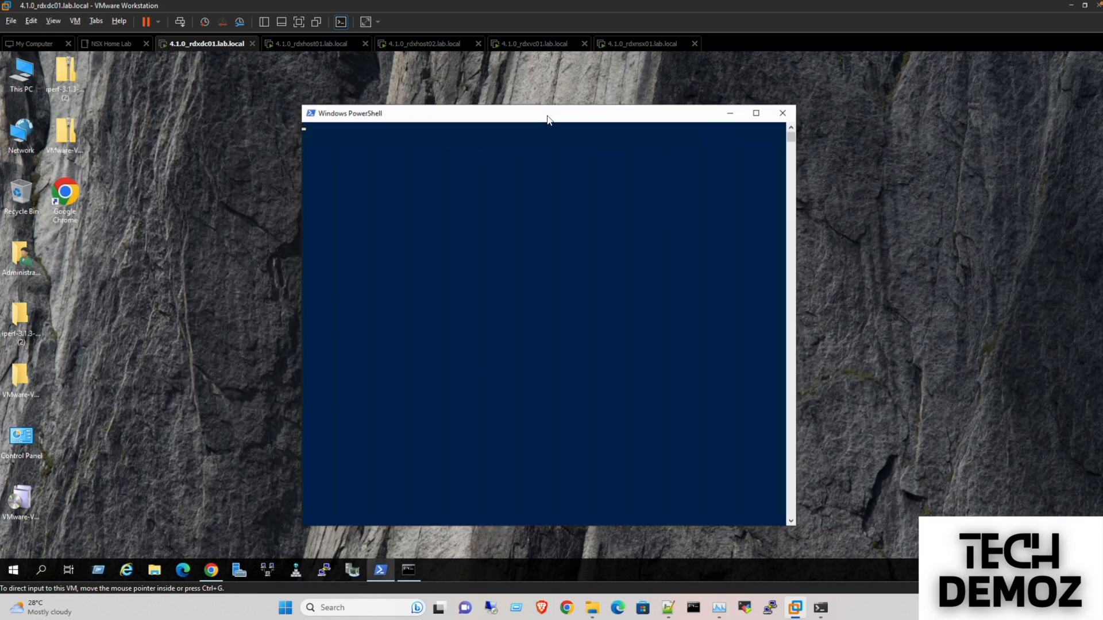
- Run Get-BgpPeer to list peers SitaA, SitaB-DC2 and SitaB-RTR, all Connecting
{"action": "left_click", "coordinate": [610, 249]}
{"action": "key", "text": "Return"}
{"action": "key", "text": "Return"}
{"action": "key", "text": "Return"}
{"action": "key", "text": "Return"}
{"action": "key", "text": "Return"}
{"action": "key", "text": "Return"}
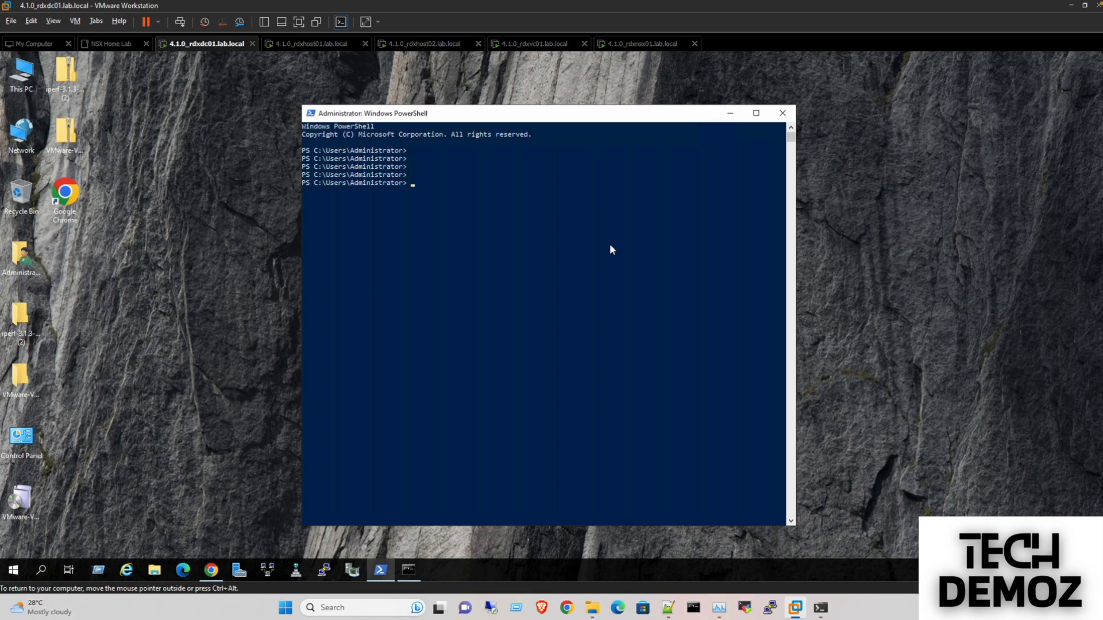
{"action": "type", "text": "Get-Bg"}
{"action": "key", "text": "Tab"}
{"action": "key", "text": "Tab"}
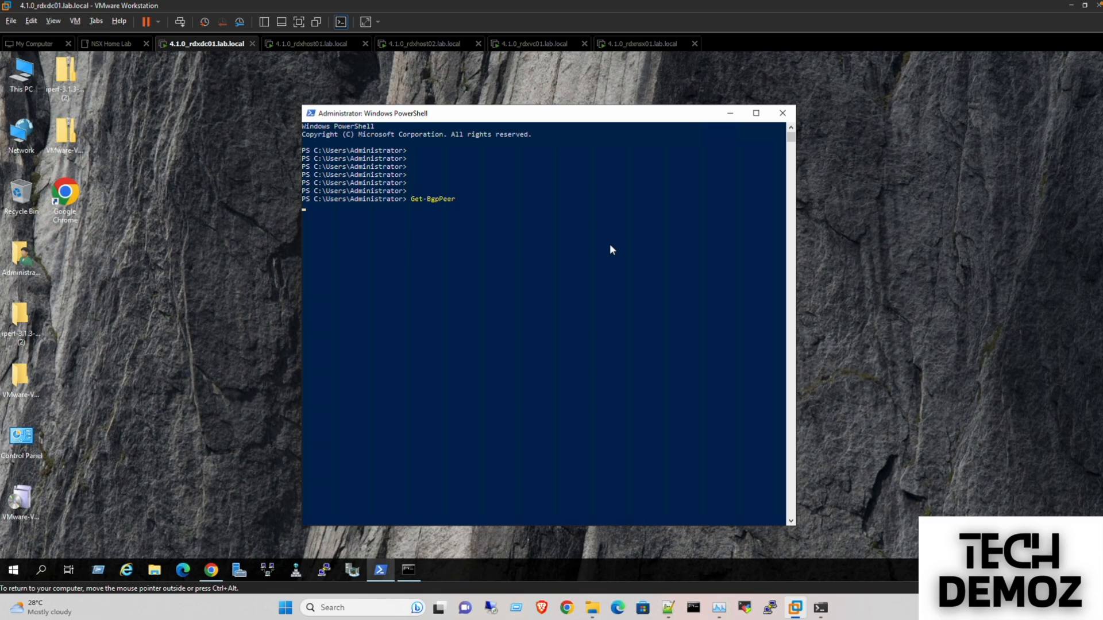
{"action": "key", "text": "Return"}
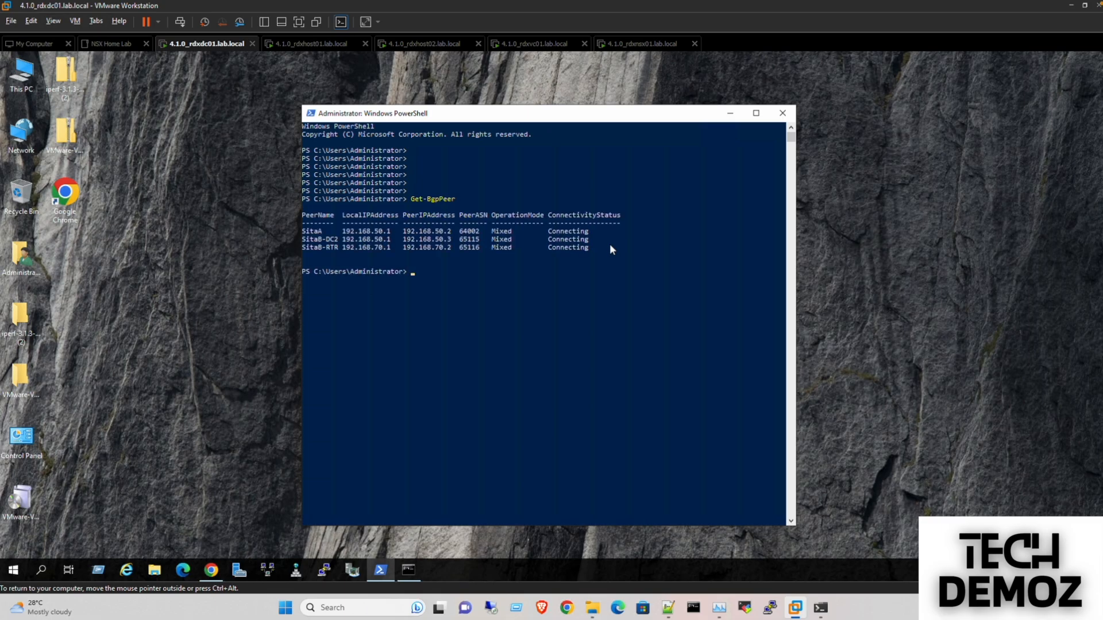
{"action": "key", "text": "Return"}
{"action": "key", "text": "Return"}
{"action": "key", "text": "Return"}
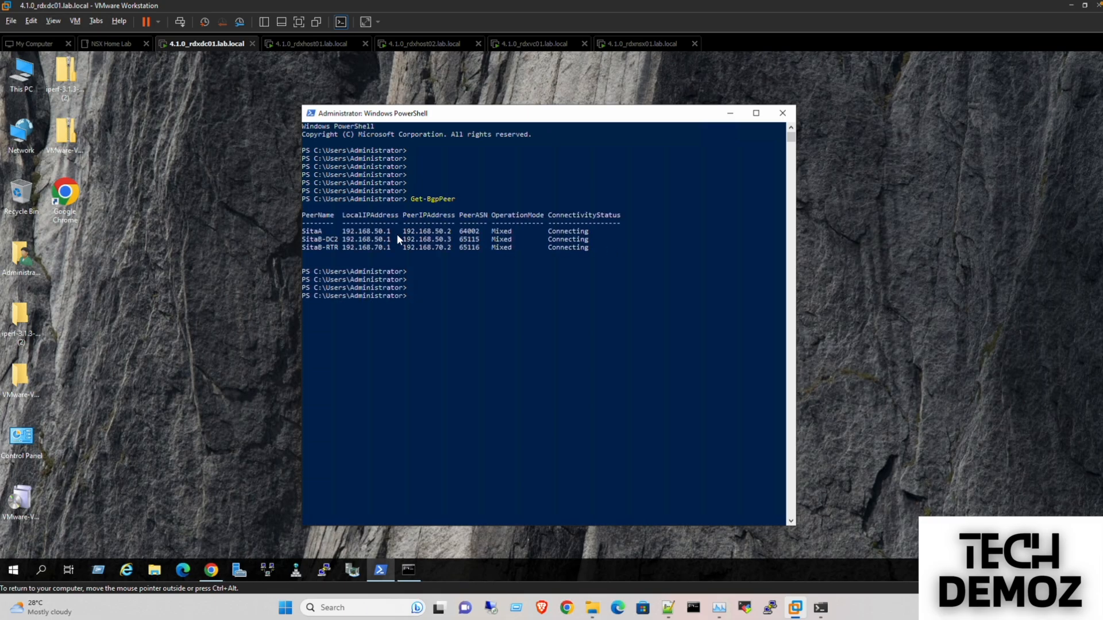
- Highlight the SitaA peer row and its PeerASN 64002, then start the next Get-Bgp command
{"action": "left_click_drag", "start_coordinate": [303, 232], "coordinate": [587, 235]}
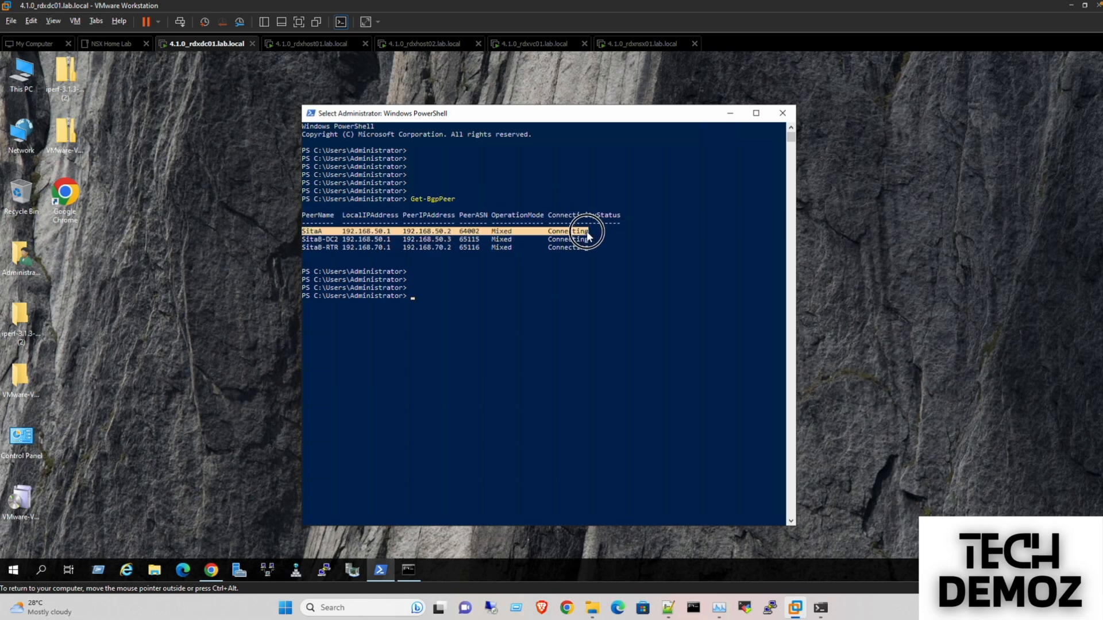
{"action": "double_click", "coordinate": [463, 232]}
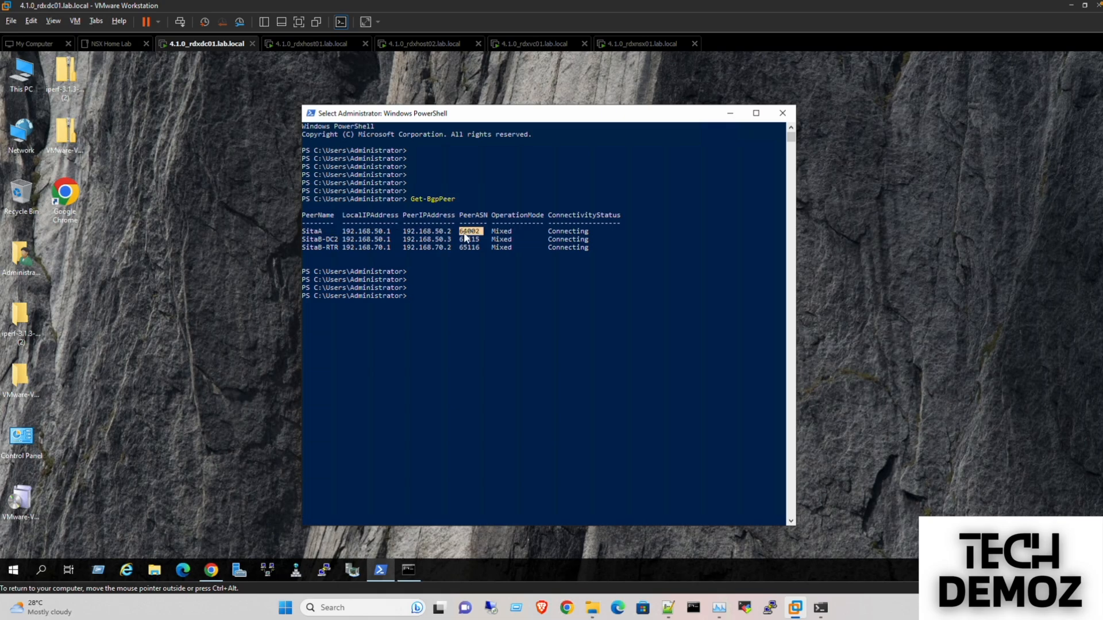
{"action": "key", "text": "Up"}
{"action": "key", "text": "BackSpace"}
{"action": "key", "text": "BackSpace"}
{"action": "key", "text": "BackSpace"}
{"action": "key", "text": "BackSpace"}
{"action": "key", "text": "BackSpace"}
{"action": "key", "text": "BackSpace"}
{"action": "key", "text": "BackSpace"}
{"action": "type", "text": "ADA"}
{"action": "key", "text": "Tab"}
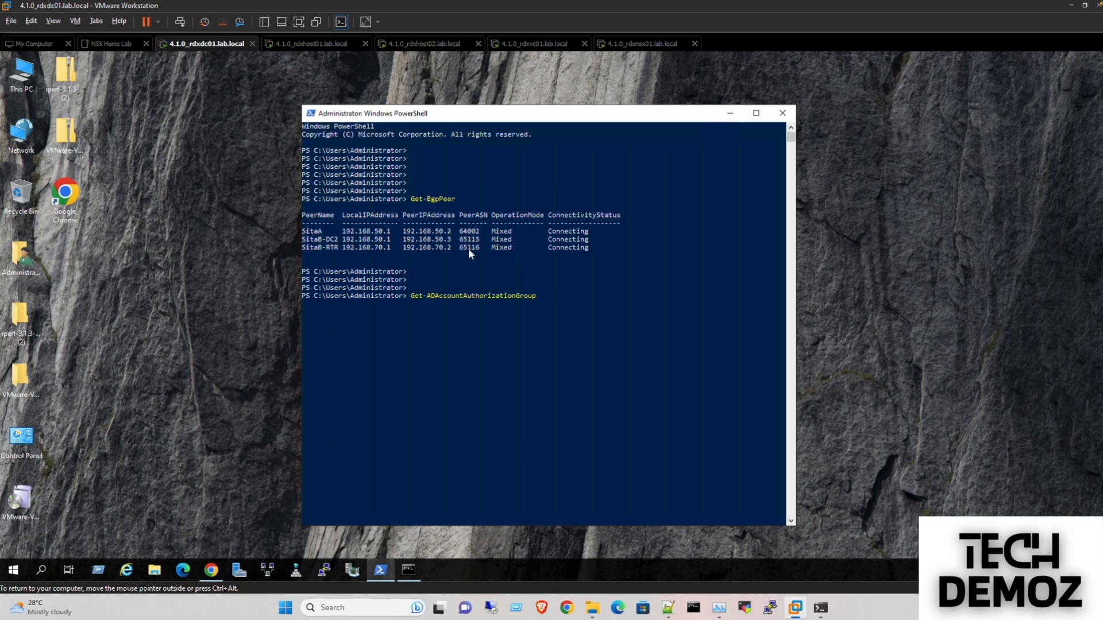
{"action": "key", "text": "BackSpace"}
{"action": "key", "text": "BackSpace"}
{"action": "key", "text": "BackSpace"}
{"action": "key", "text": "BackSpace"}
{"action": "key", "text": "BackSpace"}
{"action": "key", "text": "BackSpace"}
{"action": "key", "text": "BackSpace"}
{"action": "key", "text": "BackSpace"}
{"action": "key", "text": "BackSpace"}
{"action": "key", "text": "BackSpace"}
{"action": "key", "text": "BackSpace"}
{"action": "key", "text": "BackSpace"}
{"action": "key", "text": "BackSpace"}
{"action": "key", "text": "BackSpace"}
{"action": "key", "text": "BackSpace"}
{"action": "key", "text": "BackSpace"}
{"action": "key", "text": "BackSpace"}
{"action": "key", "text": "BackSpace"}
{"action": "key", "text": "BackSpace"}
{"action": "key", "text": "BackSpace"}
- Run Get-BgpCustomRoute, showing custom route 0.0.0.0/0
{"action": "key", "text": "BackSpace"}
{"action": "key", "text": "BackSpace"}
{"action": "key", "text": "BackSpace"}
{"action": "key", "text": "BackSpace"}
{"action": "key", "text": "BackSpace"}
{"action": "key", "text": "BackSpace"}
{"action": "type", "text": "BGp"}
{"action": "key", "text": "BackSpace"}
{"action": "key", "text": "BackSpace"}
{"action": "key", "text": "Tab"}
{"action": "key", "text": "BackSpace"}
{"action": "key", "text": "BackSpace"}
{"action": "key", "text": "BackSpace"}
{"action": "key", "text": "BackSpace"}
{"action": "key", "text": "BackSpace"}
{"action": "key", "text": "BackSpace"}
{"action": "key", "text": "BackSpace"}
{"action": "key", "text": "BackSpace"}
{"action": "key", "text": "BackSpace"}
{"action": "key", "text": "BackSpace"}
{"action": "key", "text": "BackSpace"}
{"action": "key", "text": "BackSpace"}
{"action": "key", "text": "BackSpace"}
{"action": "key", "text": "BackSpace"}
{"action": "key", "text": "BackSpace"}
{"action": "key", "text": "BackSpace"}
{"action": "key", "text": "BackSpace"}
{"action": "key", "text": "BackSpace"}
{"action": "key", "text": "BackSpace"}
- Run Get-BgpPeer again to relist the three BGP peers
{"action": "key", "text": "BackSpace"}
{"action": "type", "text": "gpi"}
{"action": "key", "text": "BackSpace"}
{"action": "key", "text": "Tab"}
{"action": "key", "text": "Return"}
{"action": "key", "text": "Up"}
{"action": "key", "text": "BackSpace"}
{"action": "key", "text": "BackSpace"}
{"action": "key", "text": "BackSpace"}
{"action": "key", "text": "BackSpace"}
{"action": "key", "text": "BackSpace"}
{"action": "key", "text": "BackSpace"}
{"action": "key", "text": "BackSpace"}
{"action": "key", "text": "BackSpace"}
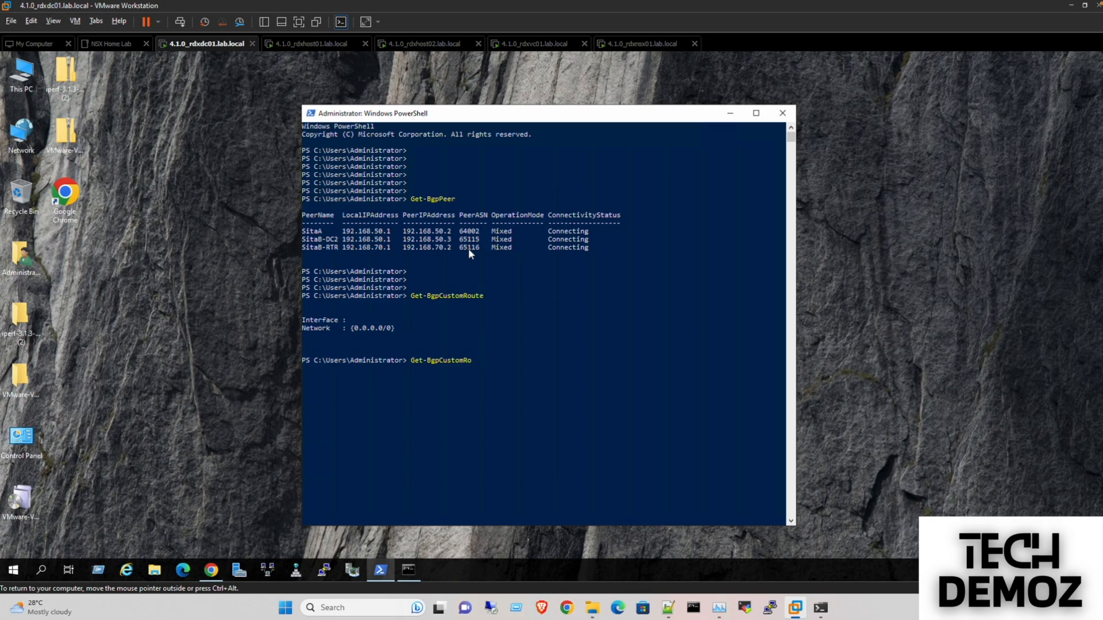
- Run Get-BgpRouteInformation
{"action": "key", "text": "BackSpace"}
{"action": "key", "text": "BackSpace"}
{"action": "key", "text": "BackSpace"}
{"action": "key", "text": "Tab"}
{"action": "key", "text": "Tab"}
{"action": "key", "text": "Return"}
{"action": "key", "text": "Up"}
{"action": "key", "text": "BackSpace"}
{"action": "key", "text": "BackSpace"}
{"action": "key", "text": "BackSpace"}
{"action": "key", "text": "BackSpace"}
{"action": "key", "text": "Tab"}
{"action": "key", "text": "Tab"}
{"action": "key", "text": "Tab"}
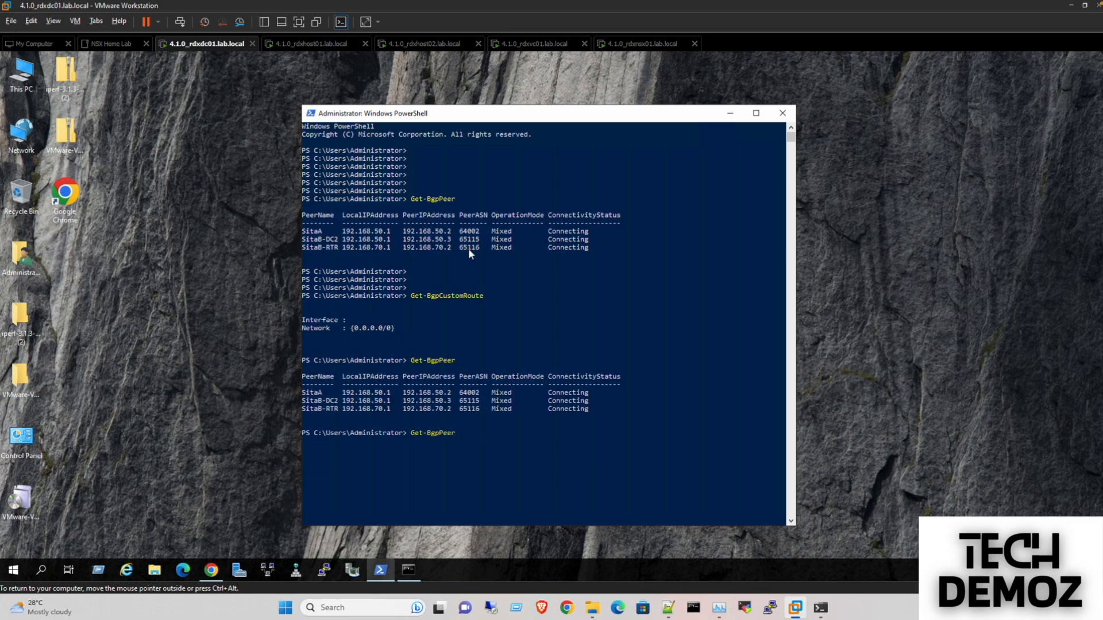
{"action": "key", "text": "Tab"}
{"action": "key", "text": "Tab"}
{"action": "key", "text": "Return"}
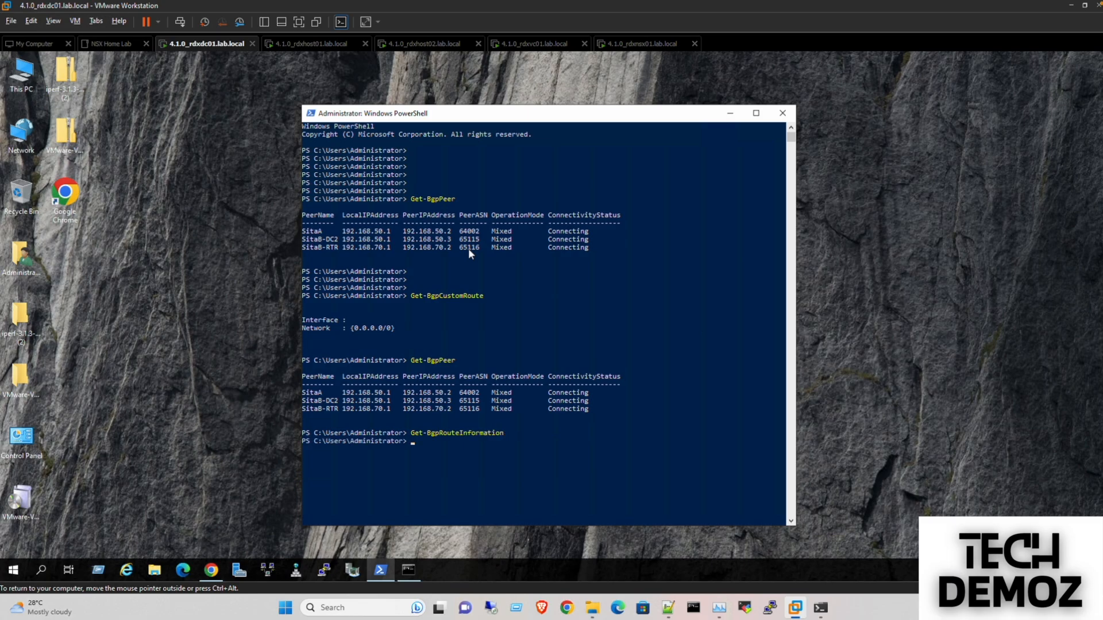
- Run Get-BgpRouter and highlight local ASN 64001 and BGP identifier 192.168.50.1
{"action": "key", "text": "Up"}
{"action": "key", "text": "BackSpace"}
{"action": "key", "text": "BackSpace"}
{"action": "key", "text": "BackSpace"}
{"action": "key", "text": "BackSpace"}
{"action": "key", "text": "BackSpace"}
{"action": "key", "text": "BackSpace"}
{"action": "key", "text": "BackSpace"}
{"action": "key", "text": "BackSpace"}
{"action": "key", "text": "BackSpace"}
{"action": "key", "text": "BackSpace"}
{"action": "key", "text": "BackSpace"}
{"action": "key", "text": "BackSpace"}
{"action": "key", "text": "BackSpace"}
{"action": "key", "text": "BackSpace"}
{"action": "key", "text": "BackSpace"}
{"action": "type", "text": "C"}
{"action": "key", "text": "Tab"}
{"action": "key", "text": "BackSpace"}
{"action": "key", "text": "BackSpace"}
{"action": "key", "text": "BackSpace"}
{"action": "key", "text": "BackSpace"}
{"action": "key", "text": "BackSpace"}
{"action": "key", "text": "BackSpace"}
{"action": "key", "text": "BackSpace"}
{"action": "key", "text": "BackSpace"}
{"action": "key", "text": "BackSpace"}
{"action": "key", "text": "BackSpace"}
{"action": "key", "text": "BackSpace"}
{"action": "type", "text": "R"}
{"action": "key", "text": "Tab"}
{"action": "key", "text": "Tab"}
{"action": "key", "text": "Tab"}
{"action": "key", "text": "Tab"}
{"action": "key", "text": "Return"}
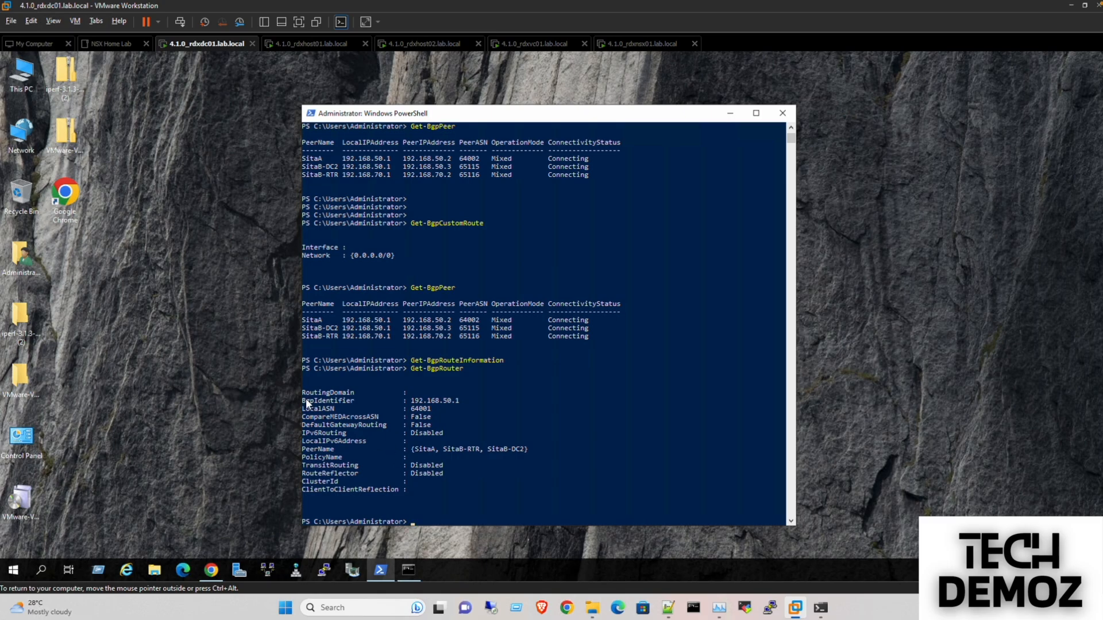
{"action": "double_click", "coordinate": [416, 409]}
{"action": "left_click_drag", "start_coordinate": [412, 401], "coordinate": [458, 401]}
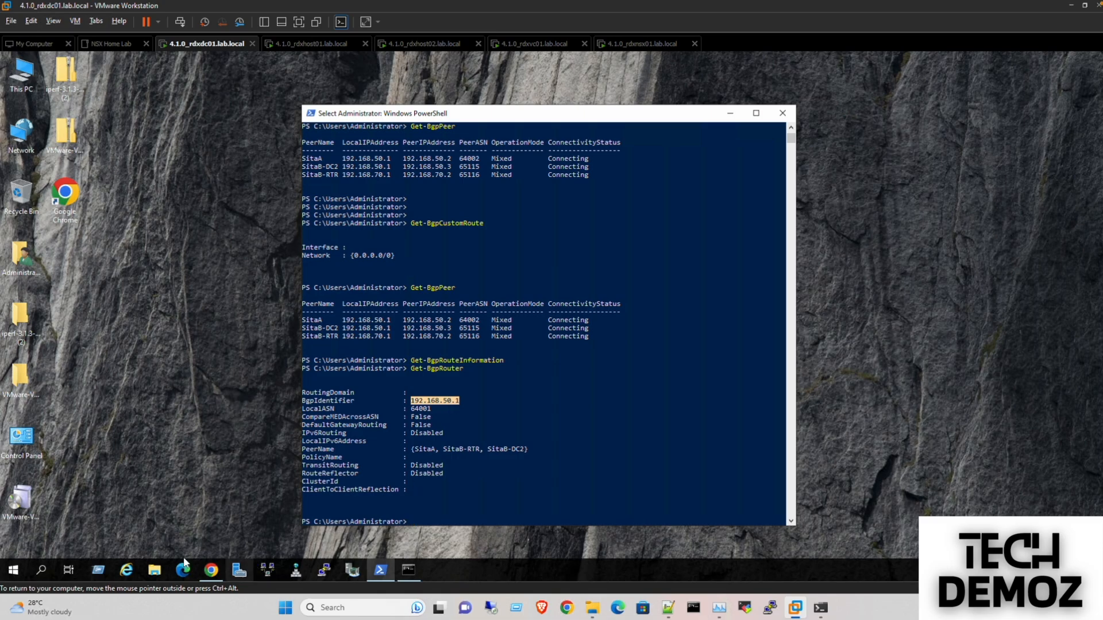
{"action": "right_click", "coordinate": [29, 131]}
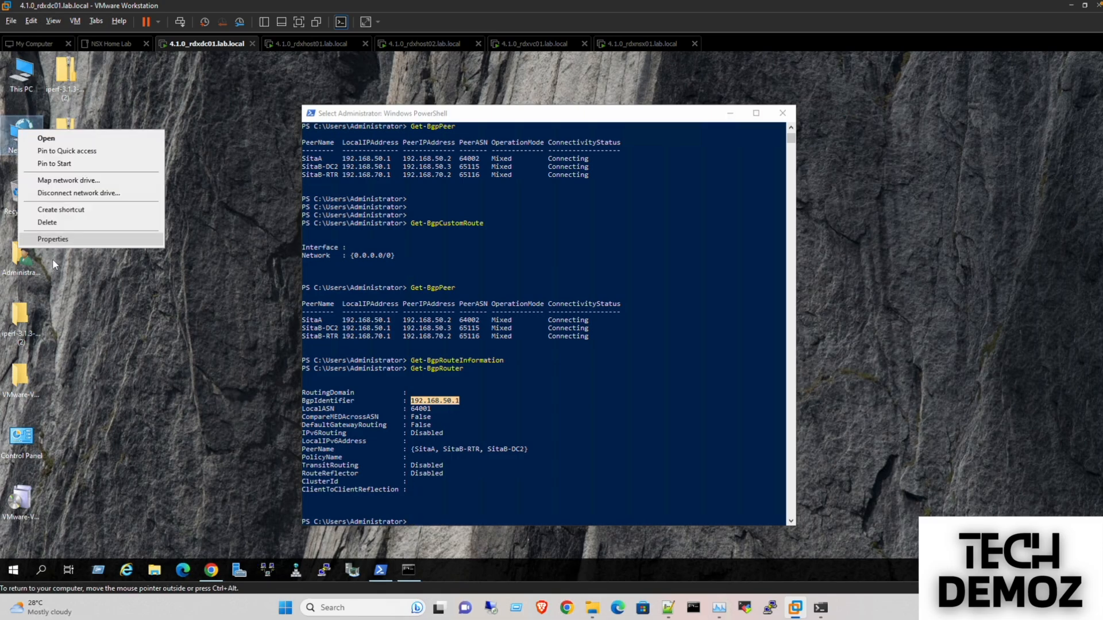
{"action": "left_click", "coordinate": [60, 239]}
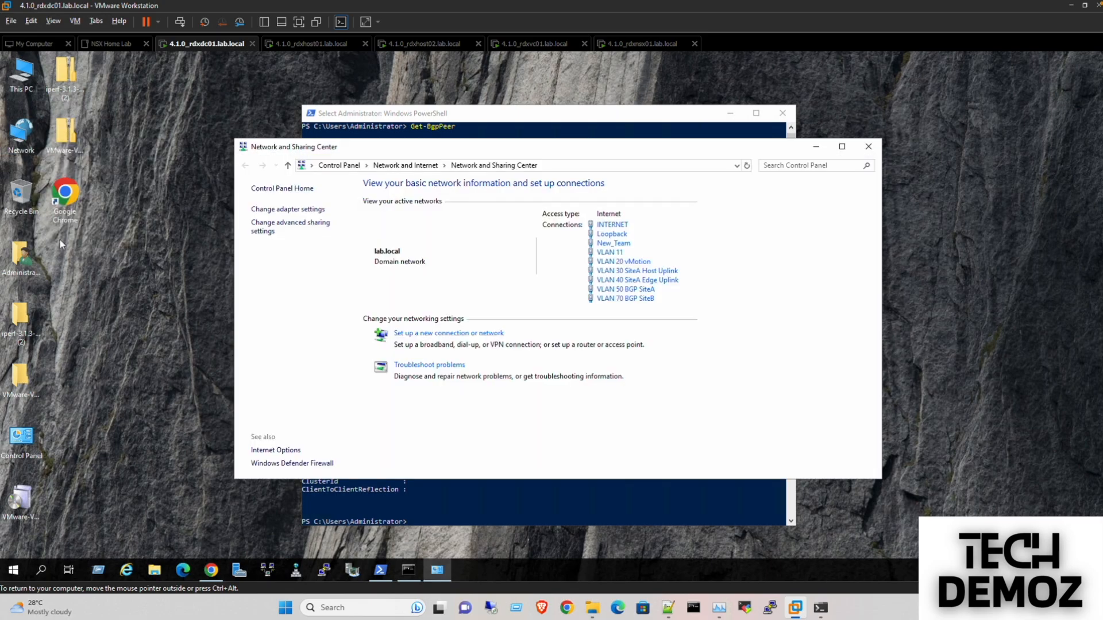
{"action": "left_click", "coordinate": [273, 210]}
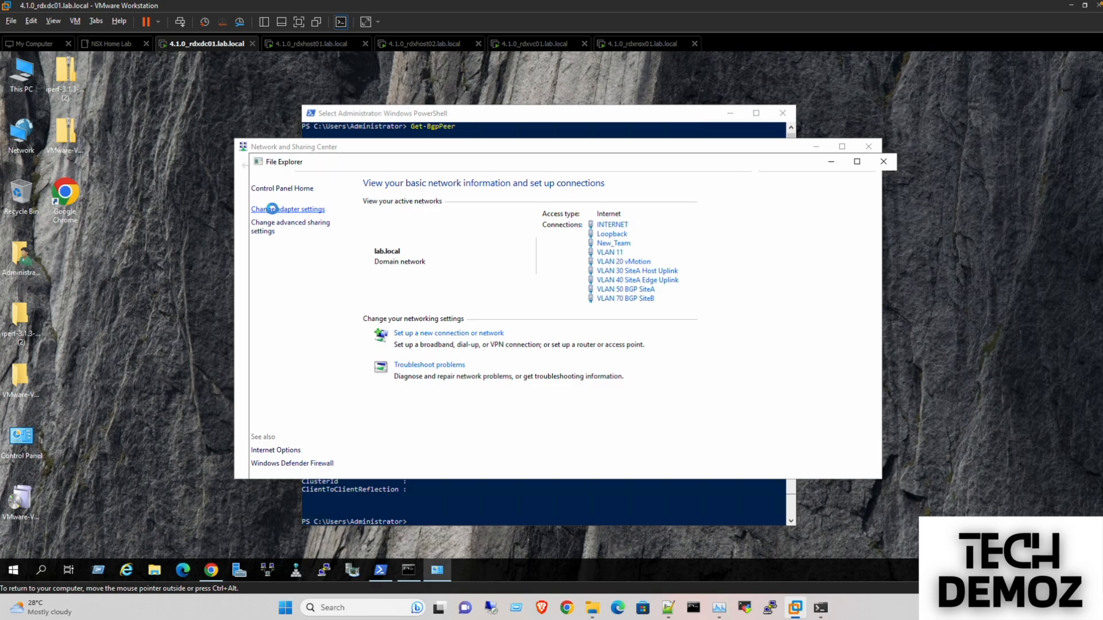
{"action": "left_click", "coordinate": [316, 343]}
{"action": "double_click", "coordinate": [316, 345]}
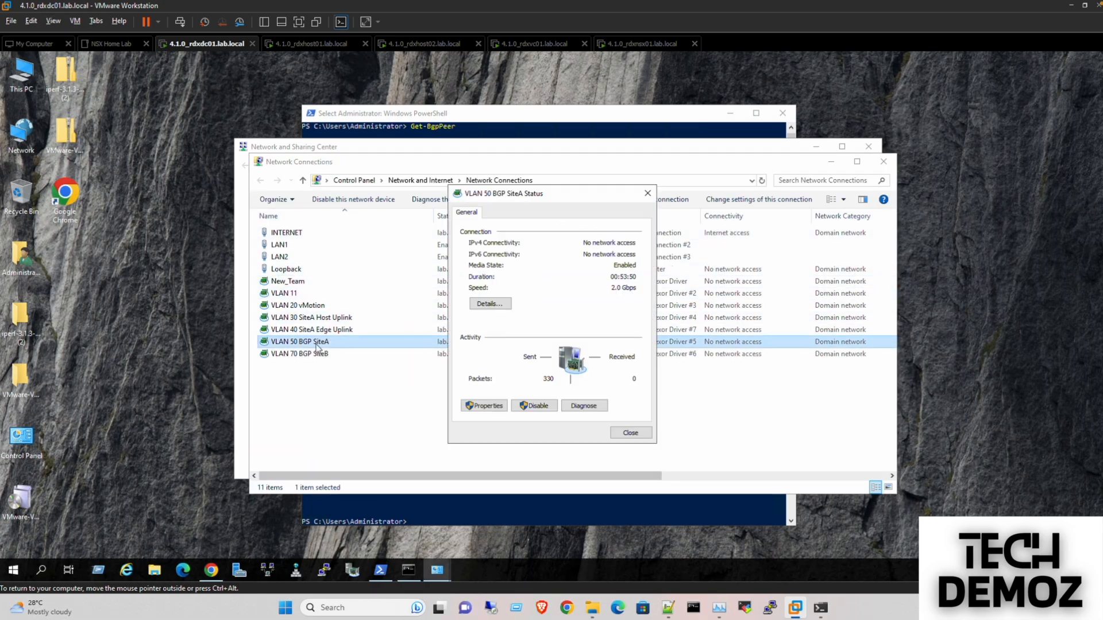
{"action": "left_click", "coordinate": [496, 305]}
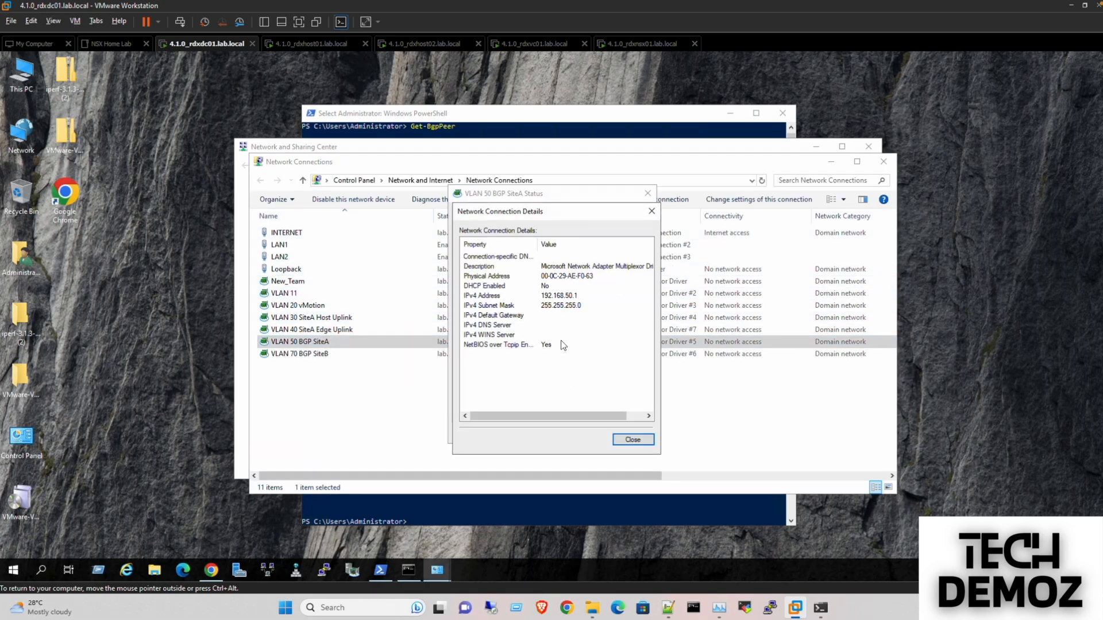
{"action": "left_click", "coordinate": [569, 295]}
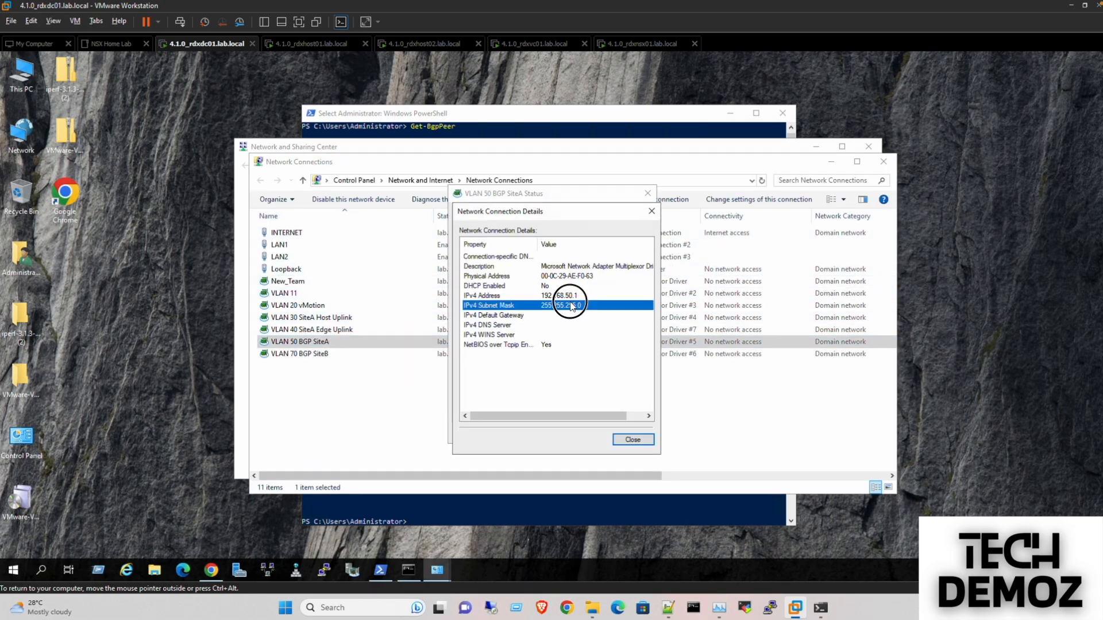
{"action": "left_click", "coordinate": [633, 439]}
{"action": "left_click", "coordinate": [631, 434]}
{"action": "left_click", "coordinate": [831, 163]}
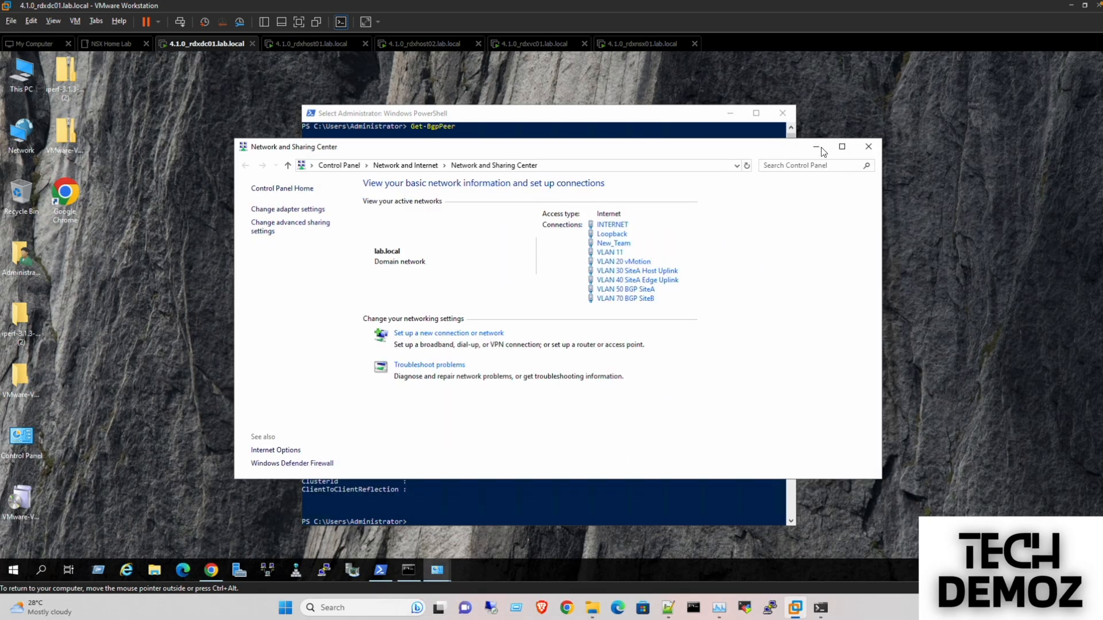
{"action": "left_click", "coordinate": [817, 146]}
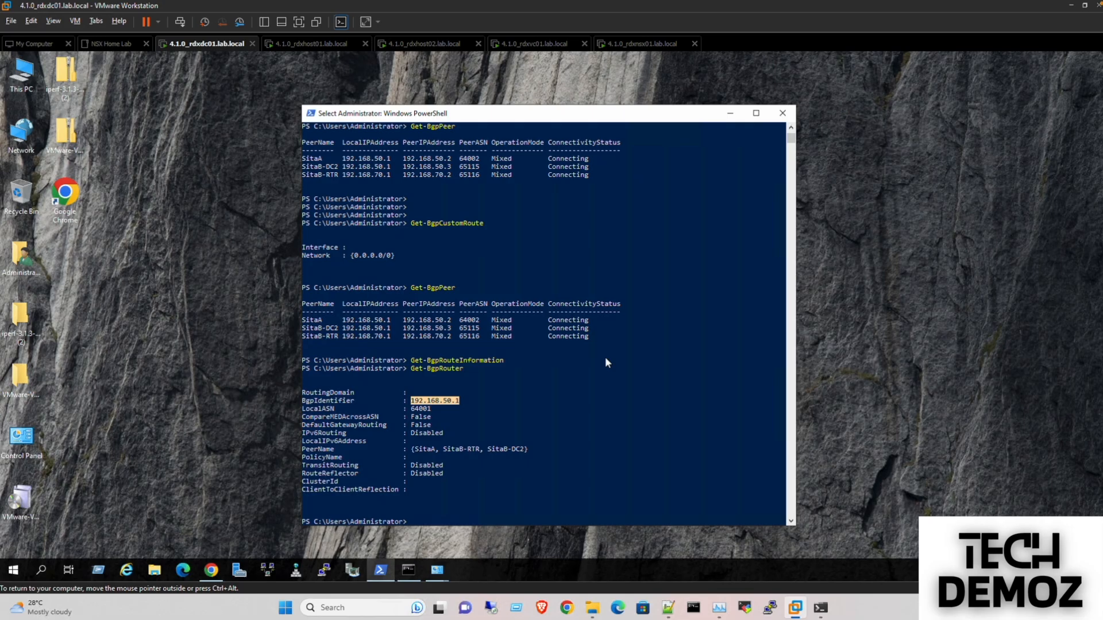
- Bring the Notepad++ BGP script forward and review the install commands and Add-BgpPeer lines
{"action": "left_click", "coordinate": [668, 607]}
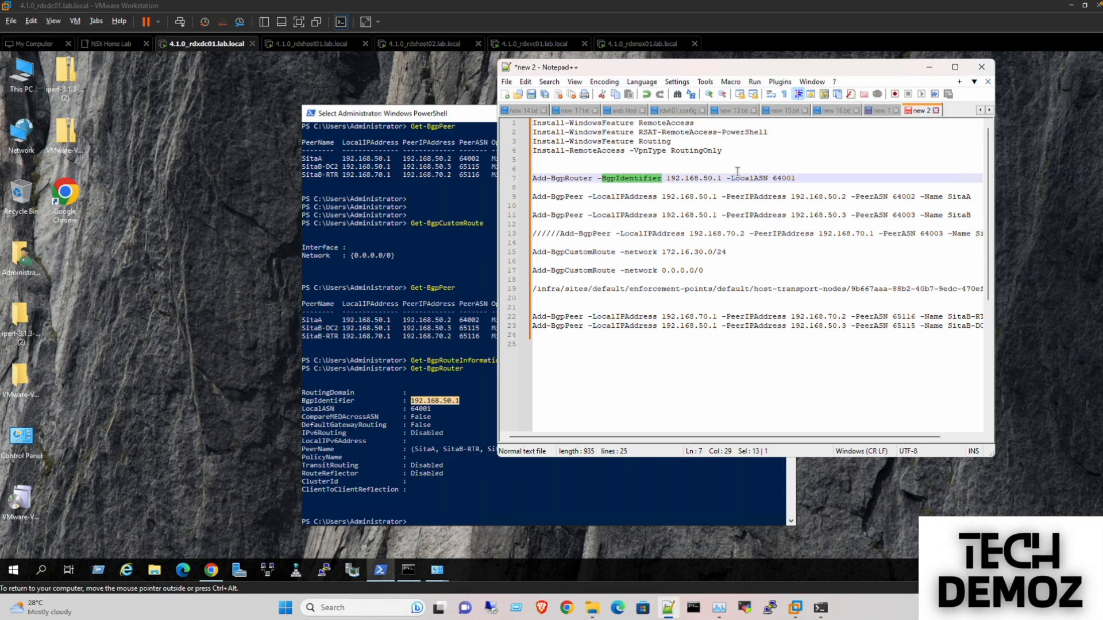
{"action": "left_click_drag", "start_coordinate": [726, 151], "coordinate": [520, 123]}
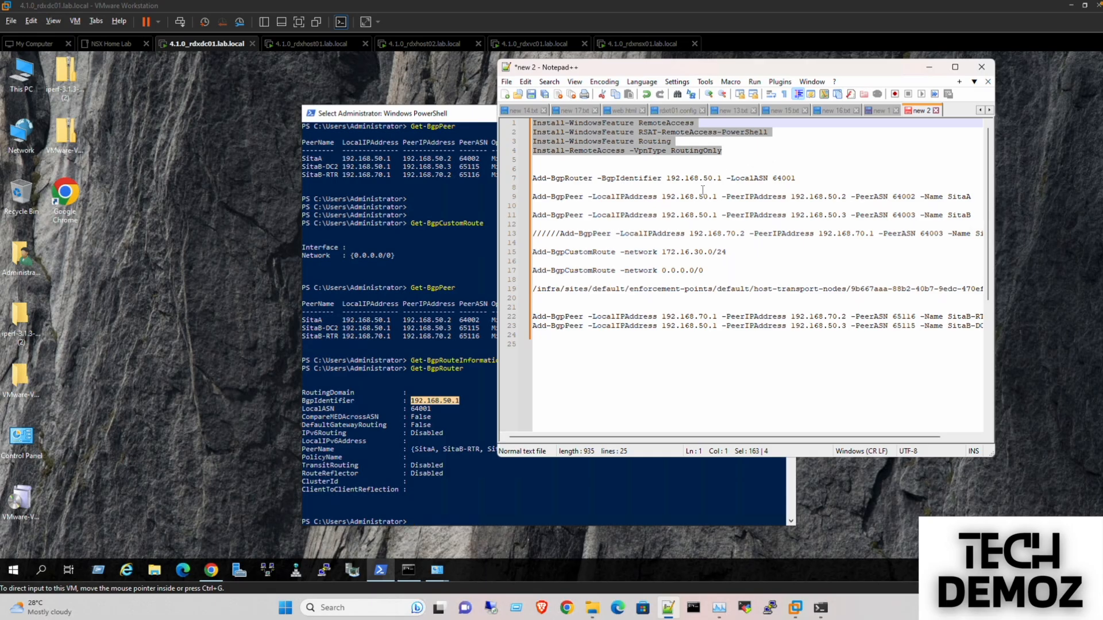
{"action": "left_click_drag", "start_coordinate": [799, 178], "coordinate": [530, 177]}
{"action": "left_click", "coordinate": [537, 196]}
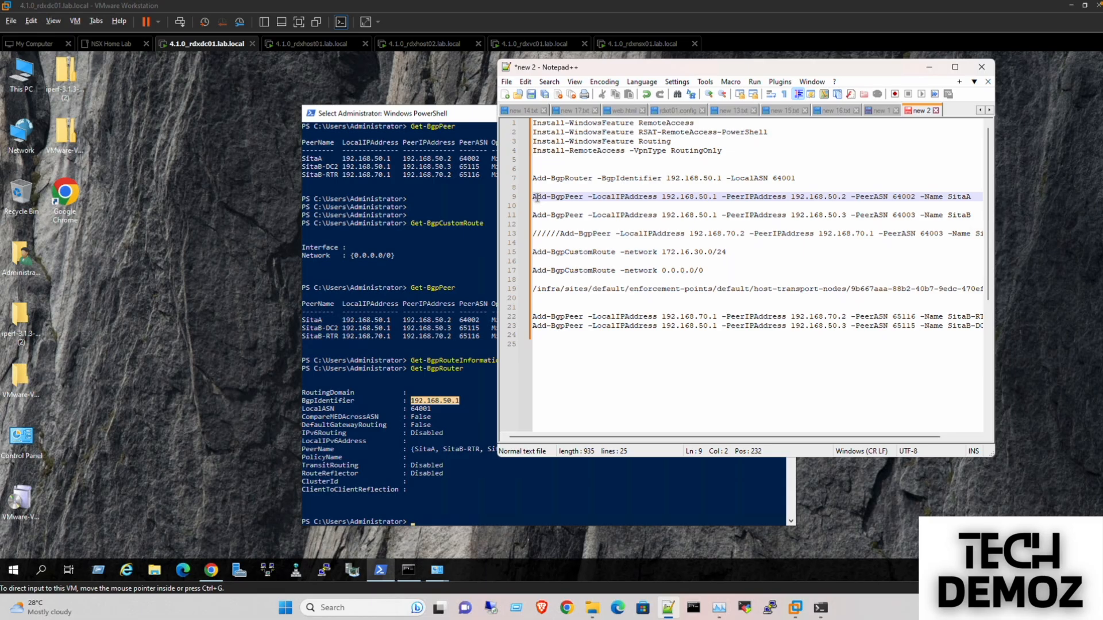
{"action": "key", "text": "Down"}
{"action": "key", "text": "Down"}
{"action": "key", "text": "Down"}
{"action": "key", "text": "Down"}
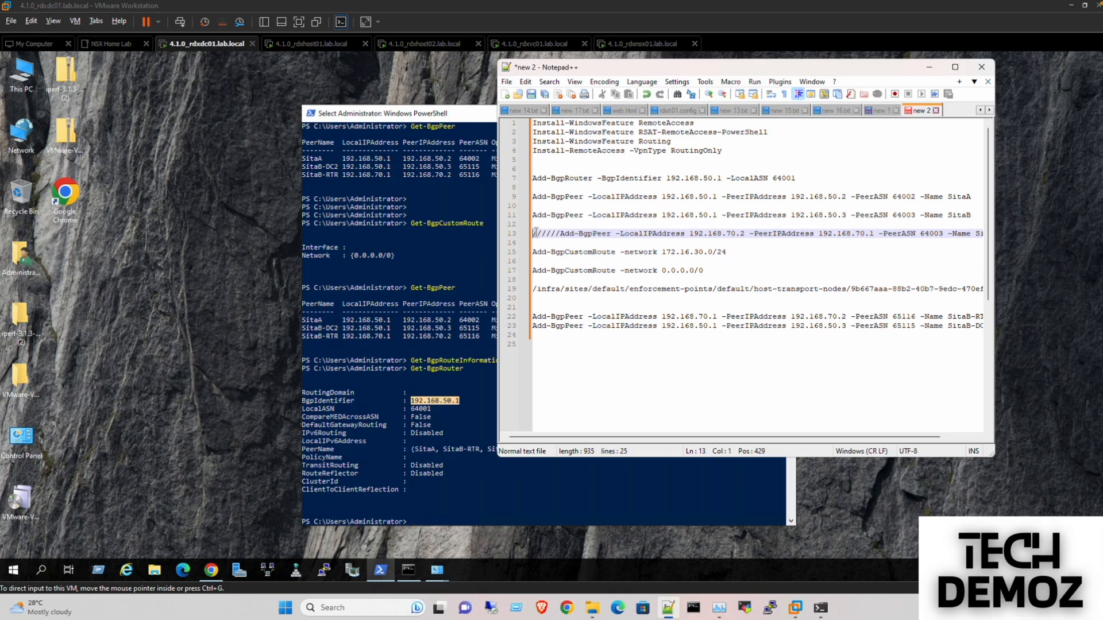
- Delete the commented-out peer line, the 172.16.30.0/24 route line and the trailing infra path lines
{"action": "triple_click", "coordinate": [535, 233]}
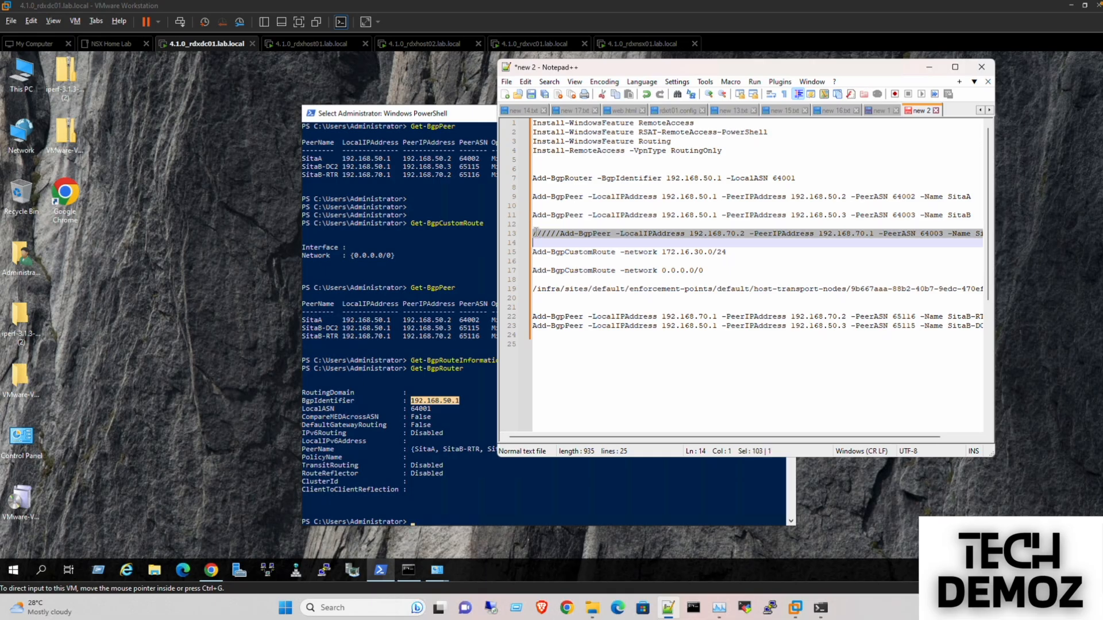
{"action": "key", "text": "Delete"}
{"action": "key", "text": "Delete"}
{"action": "triple_click", "coordinate": [535, 233]}
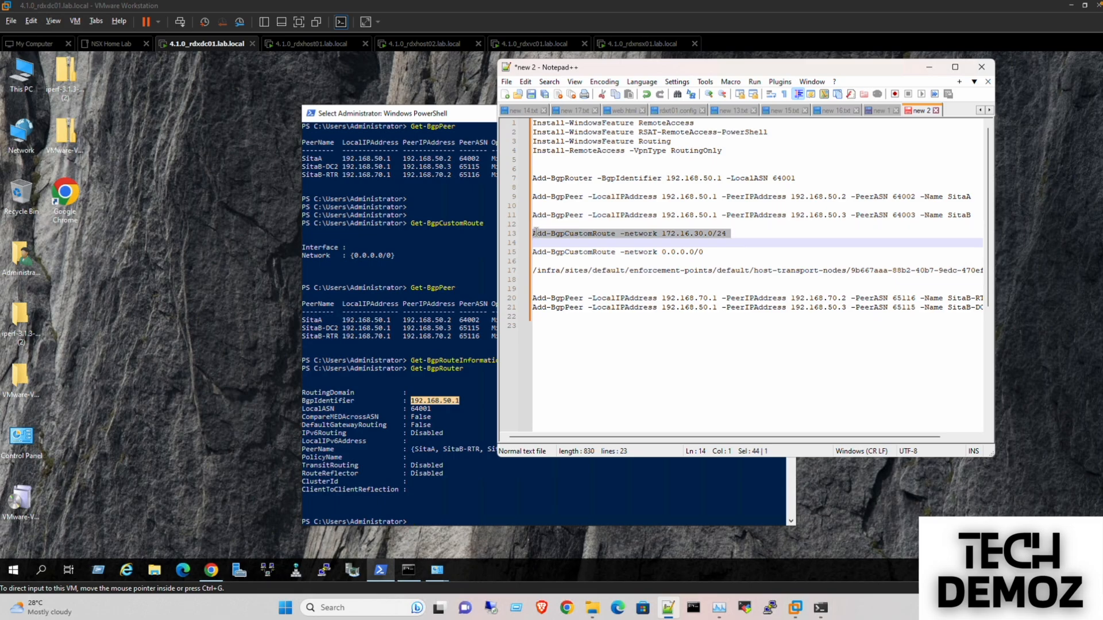
{"action": "key", "text": "Delete"}
{"action": "key", "text": "BackSpace"}
{"action": "key", "text": "Down"}
{"action": "key", "text": "Down"}
{"action": "key", "text": "Down"}
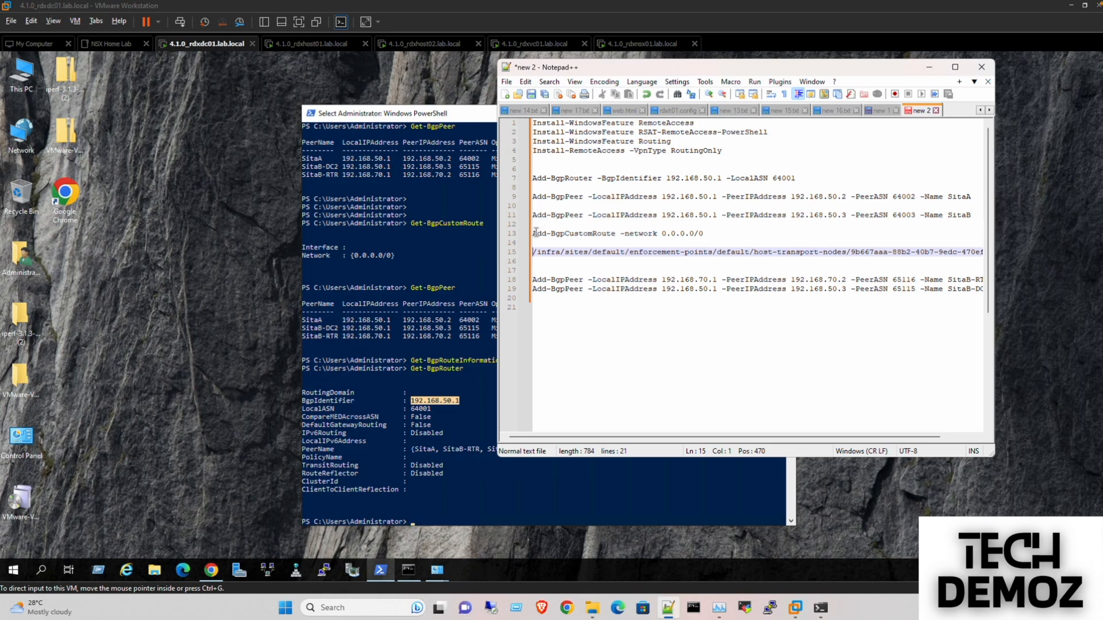
{"action": "key", "text": "shift+Down"}
{"action": "key", "text": "shift+Down"}
{"action": "key", "text": "shift+Down"}
{"action": "key", "text": "shift+Down"}
{"action": "key", "text": "shift+Down"}
{"action": "key", "text": "Delete"}
{"action": "key", "text": "BackSpace"}
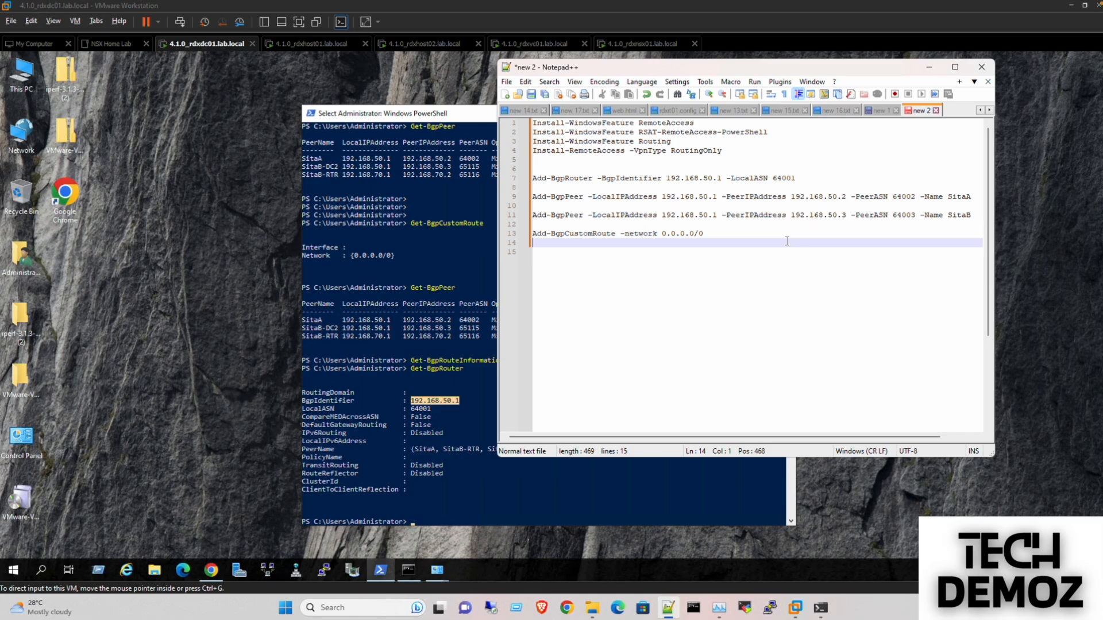
- Remove the SitaB Add-BgpPeer line and return to the PowerShell session
{"action": "left_click", "coordinate": [607, 205]}
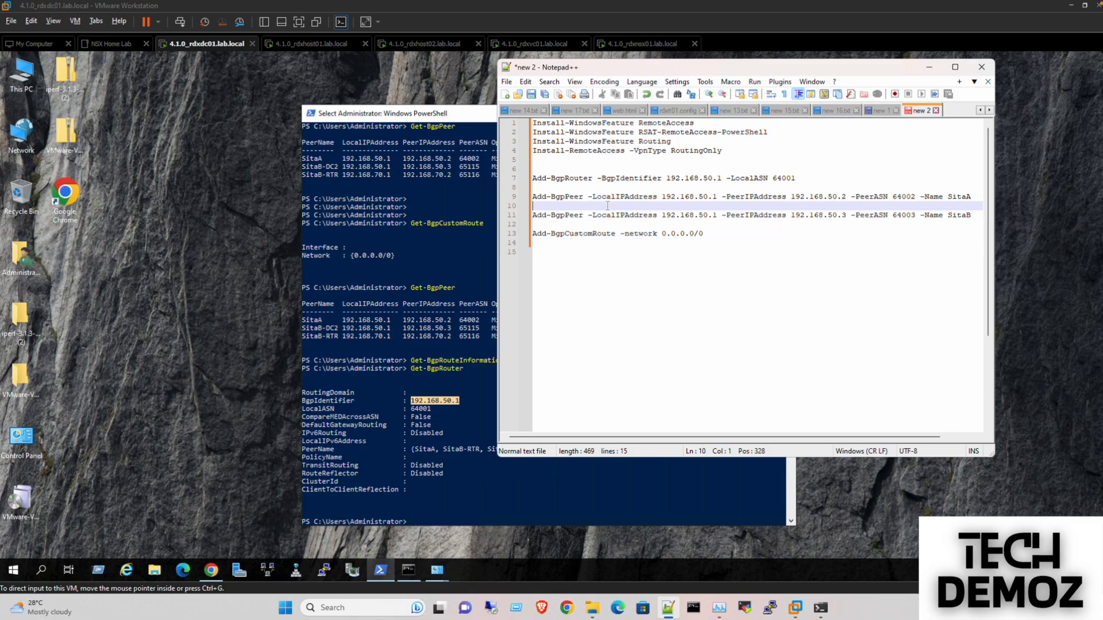
{"action": "key", "text": "Down"}
{"action": "key", "text": "shift+Down"}
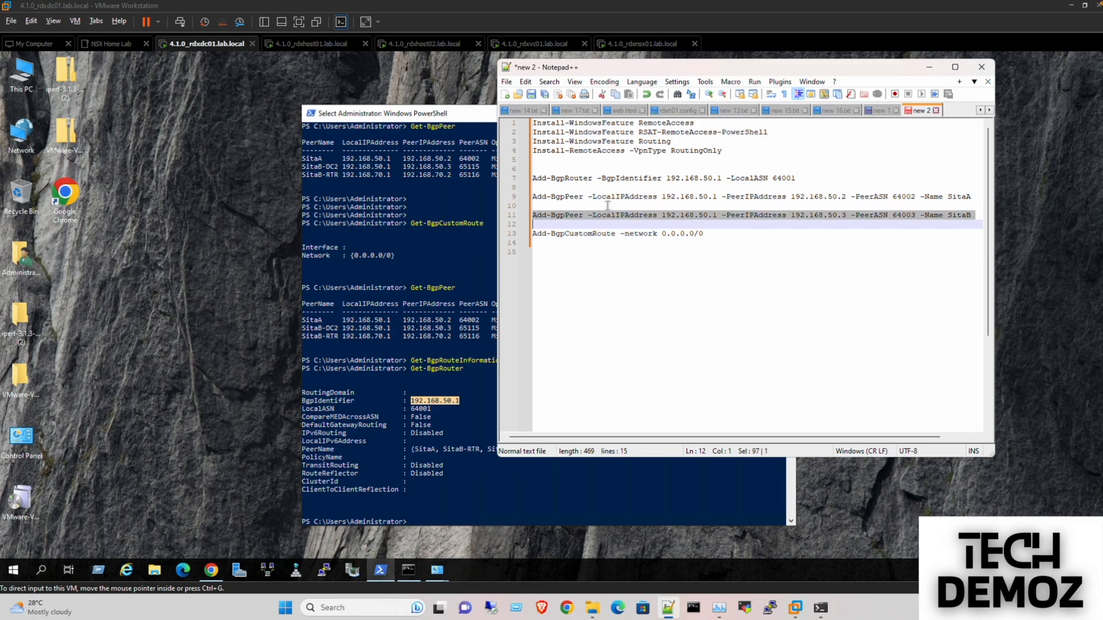
{"action": "key", "text": "BackSpace"}
{"action": "key", "text": "BackSpace"}
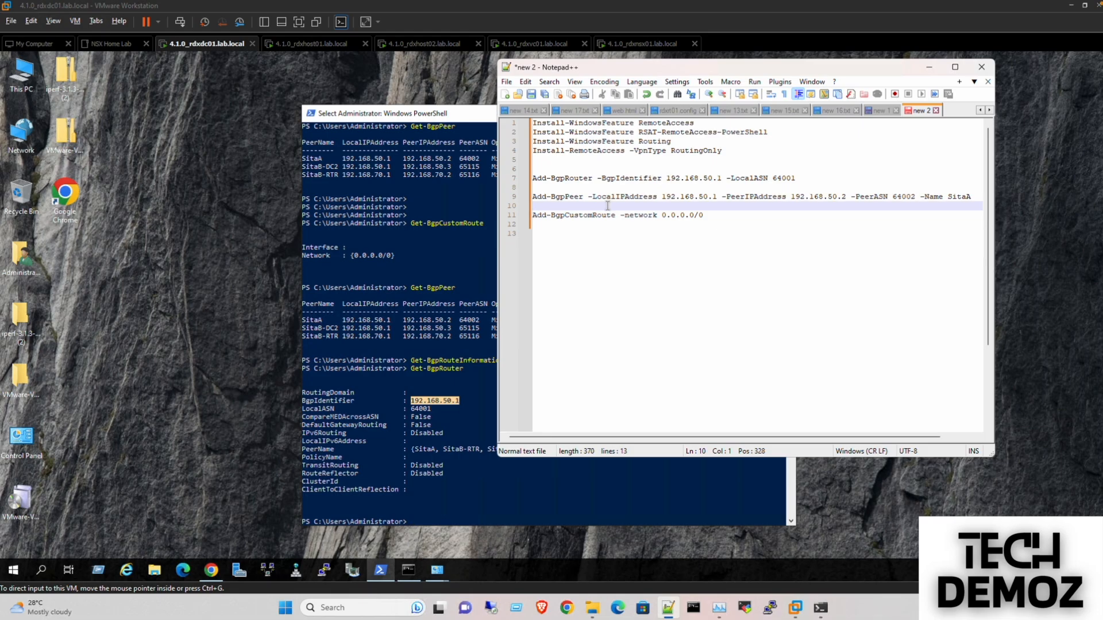
{"action": "left_click", "coordinate": [426, 120]}
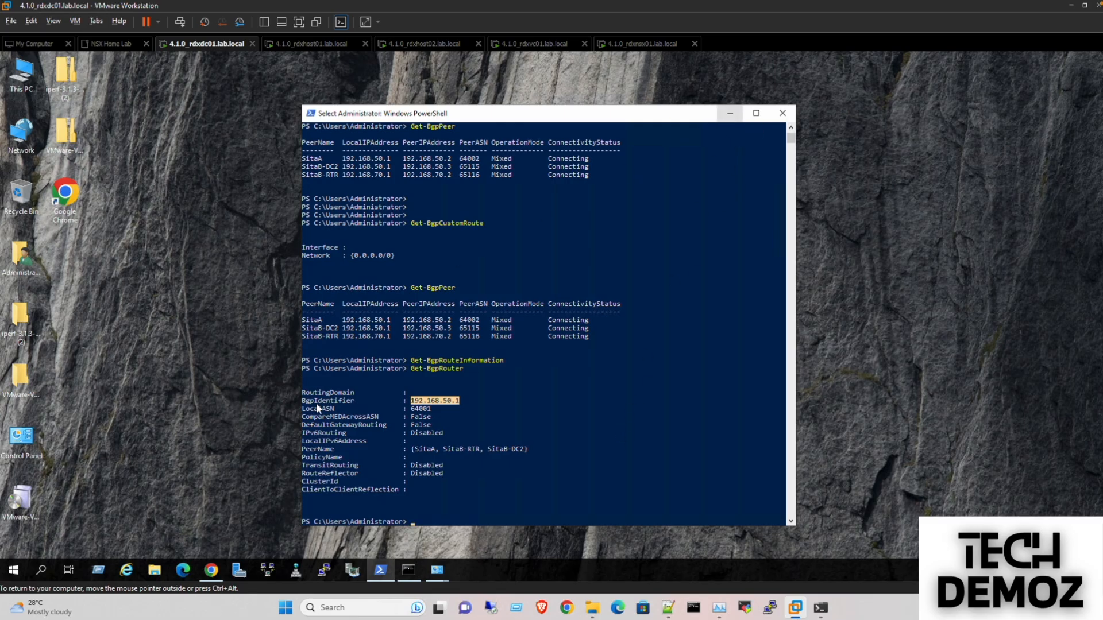
- Dismiss the NSX backup warning and browse Networking to the empty Tier-0 Gateways list
{"action": "mouse_move", "coordinate": [213, 572]}
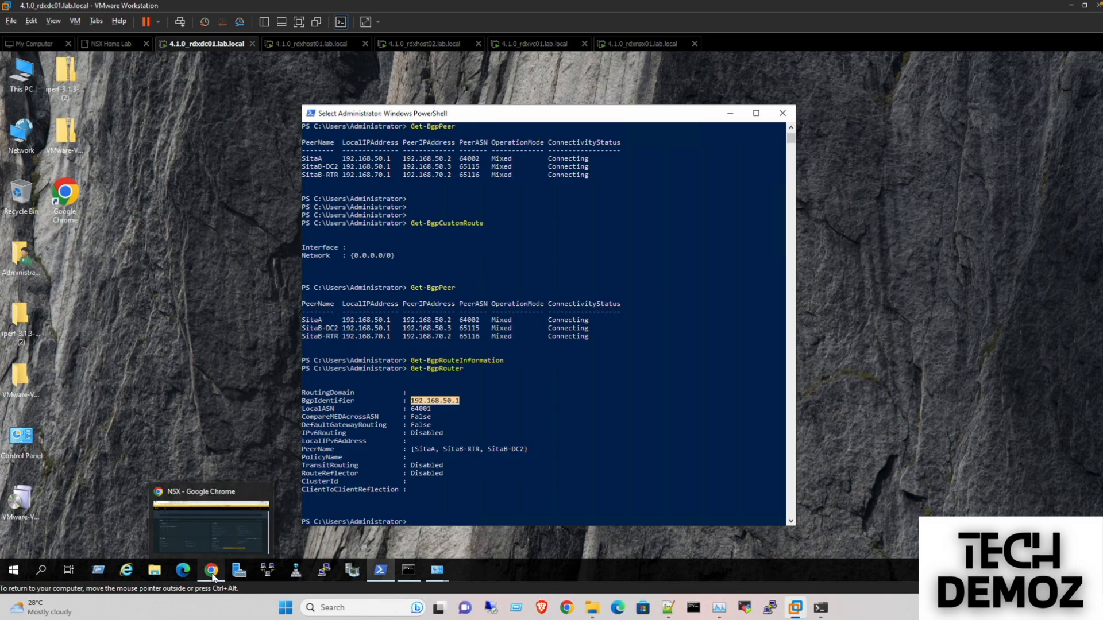
{"action": "left_click", "coordinate": [219, 532]}
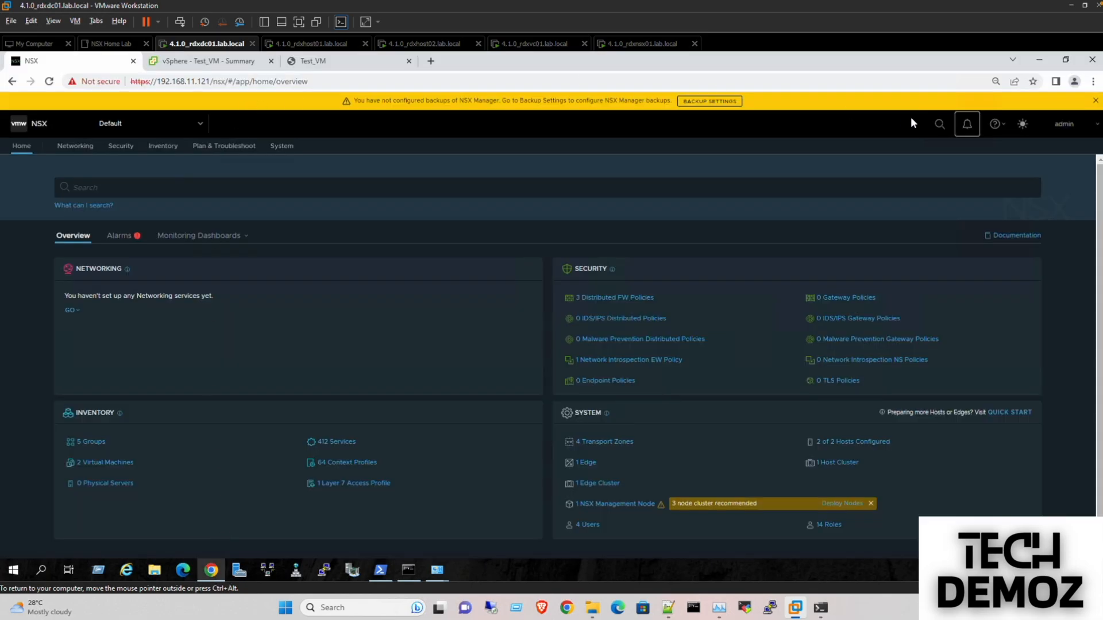
{"action": "left_click", "coordinate": [1096, 100]}
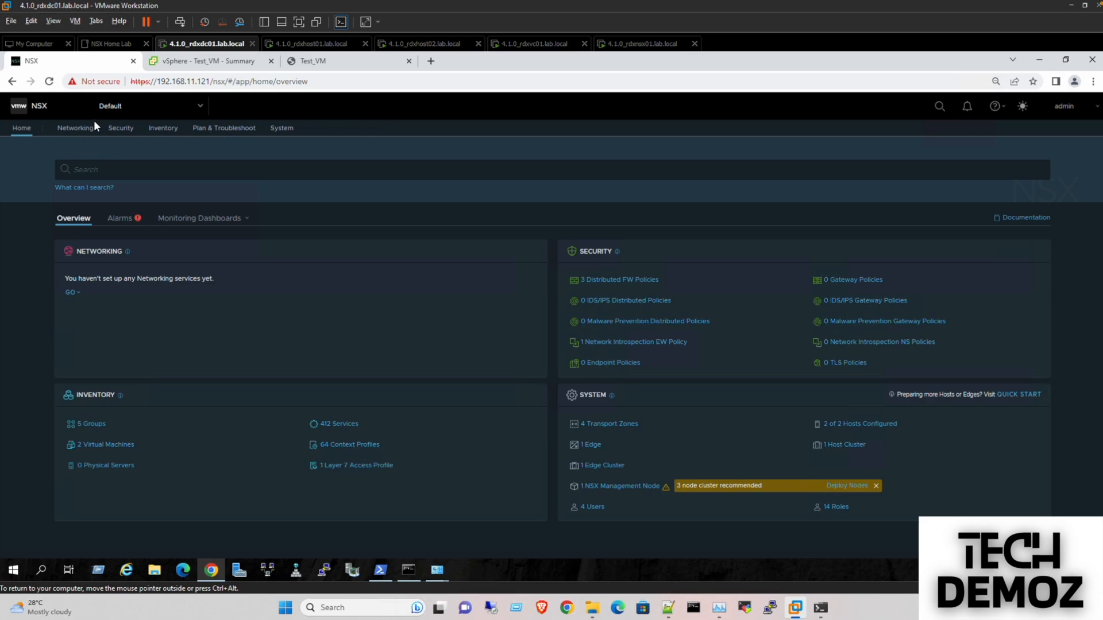
{"action": "left_click", "coordinate": [77, 130]}
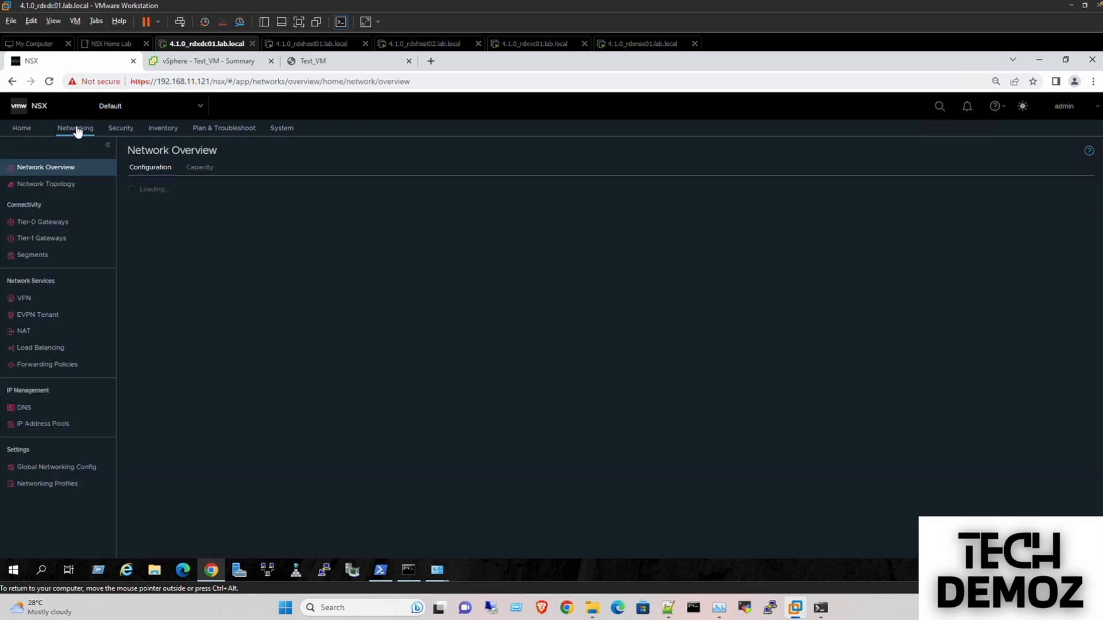
{"action": "left_click", "coordinate": [43, 227]}
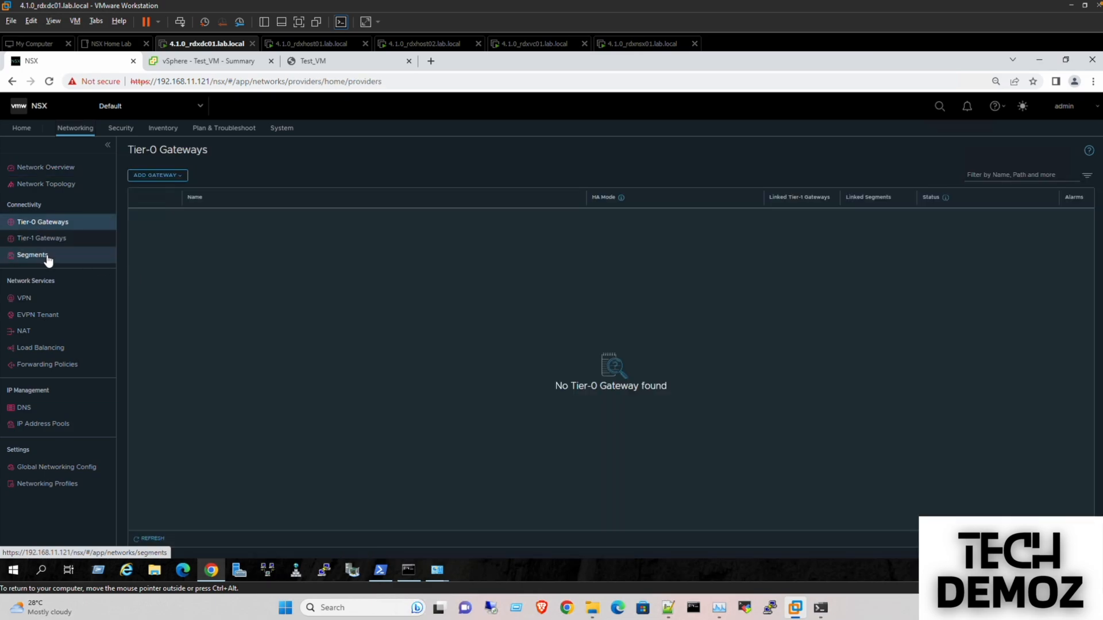
{"action": "left_click", "coordinate": [147, 176]}
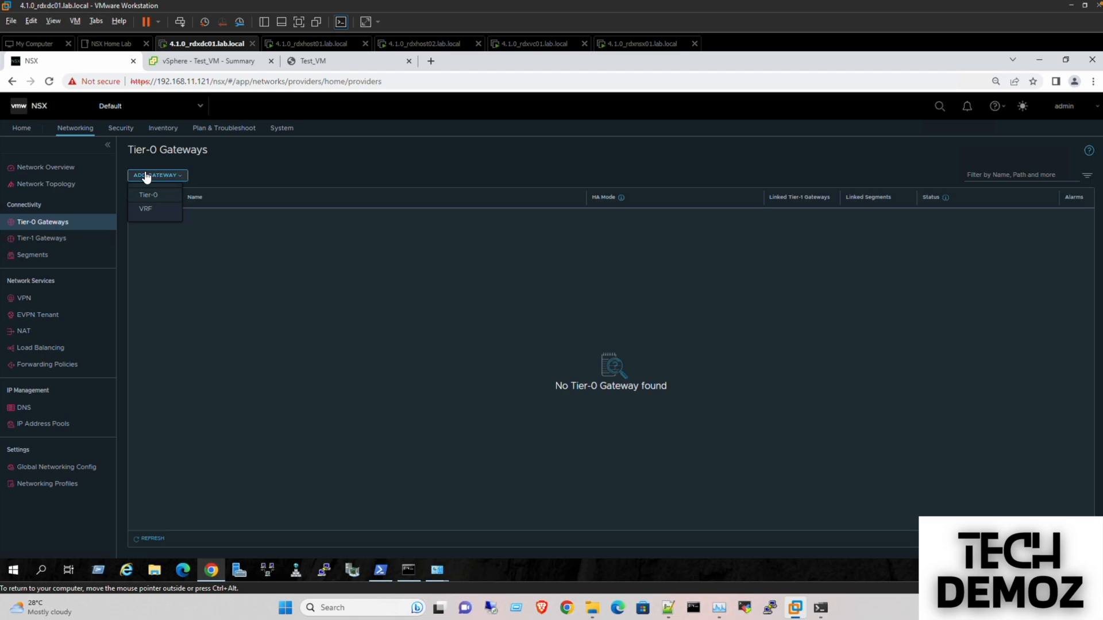
{"action": "left_click", "coordinate": [285, 316]}
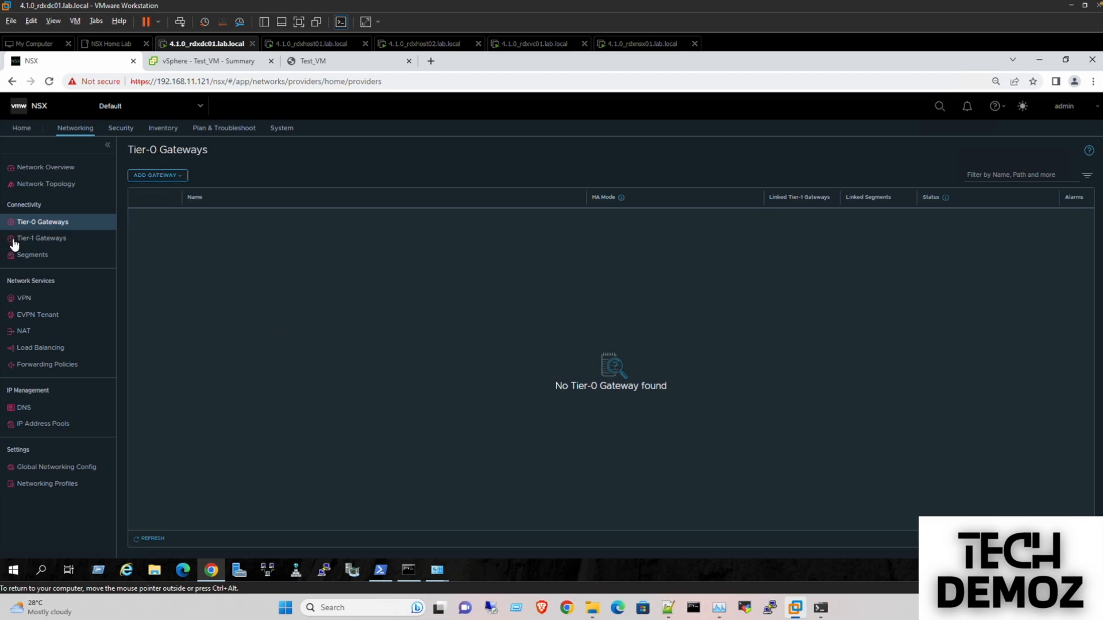
- Create segment BGP-Segment-V50 on transport zone VLAN_TZ with VLAN 50
{"action": "left_click", "coordinate": [36, 260]}
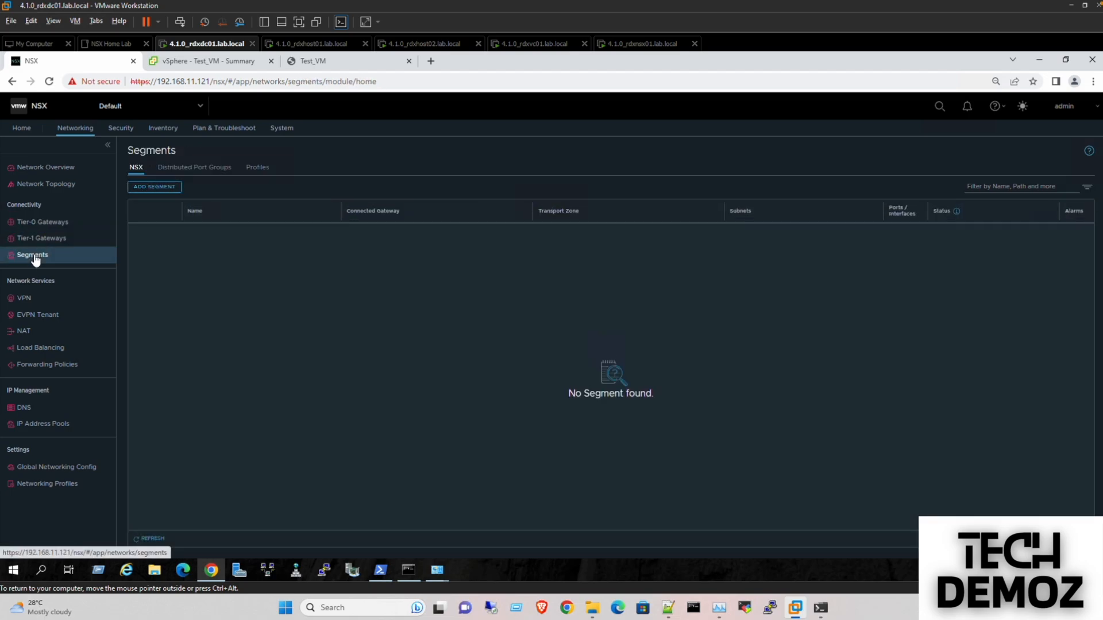
{"action": "left_click", "coordinate": [150, 188]}
{"action": "left_click", "coordinate": [235, 233]}
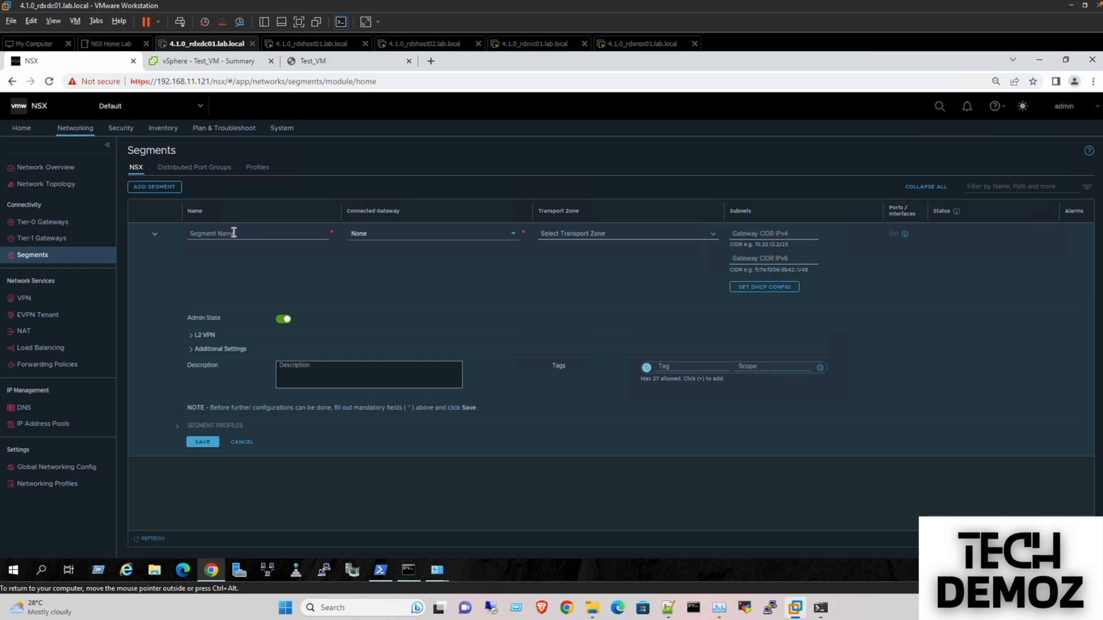
{"action": "type", "text": "B"}
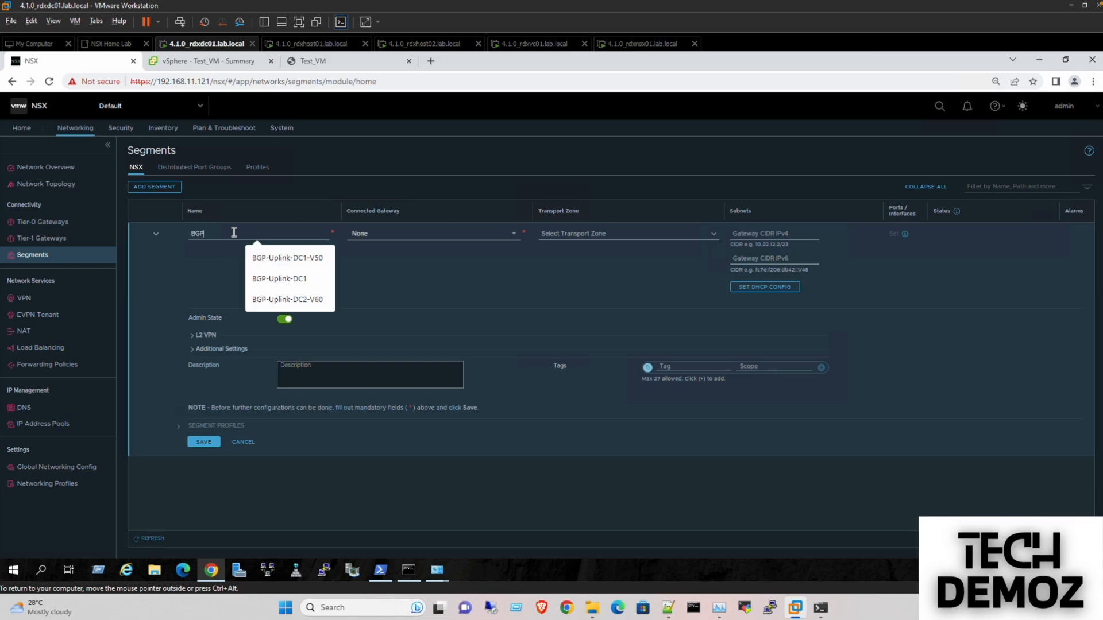
{"action": "type", "text": "GP-Segment"}
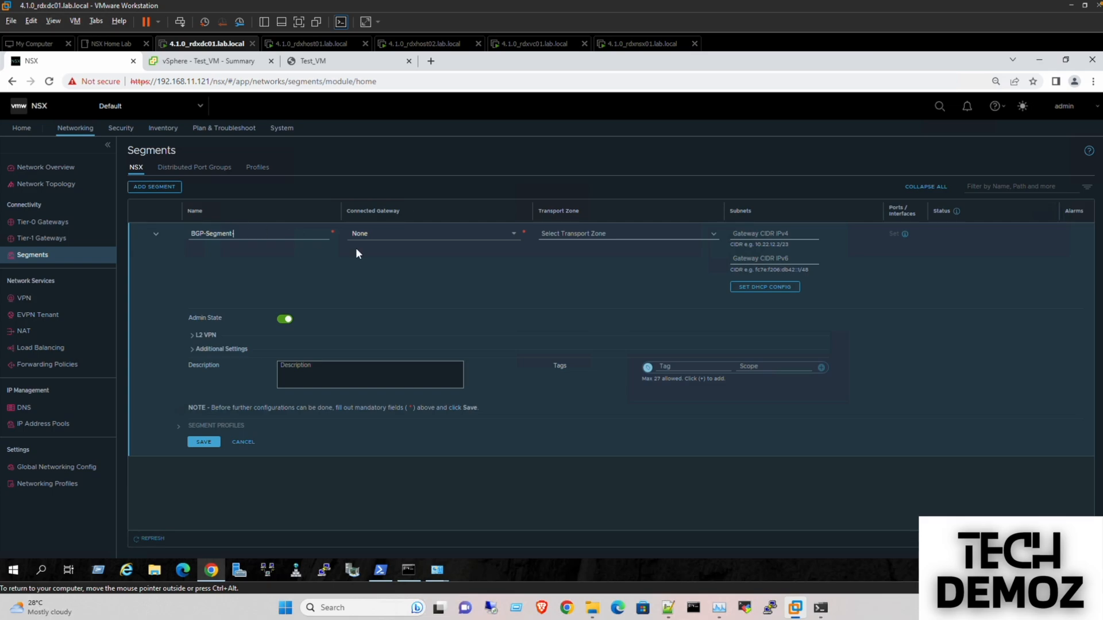
{"action": "type", "text": "-V50"}
{"action": "left_click", "coordinate": [716, 237]}
{"action": "left_click", "coordinate": [582, 305]}
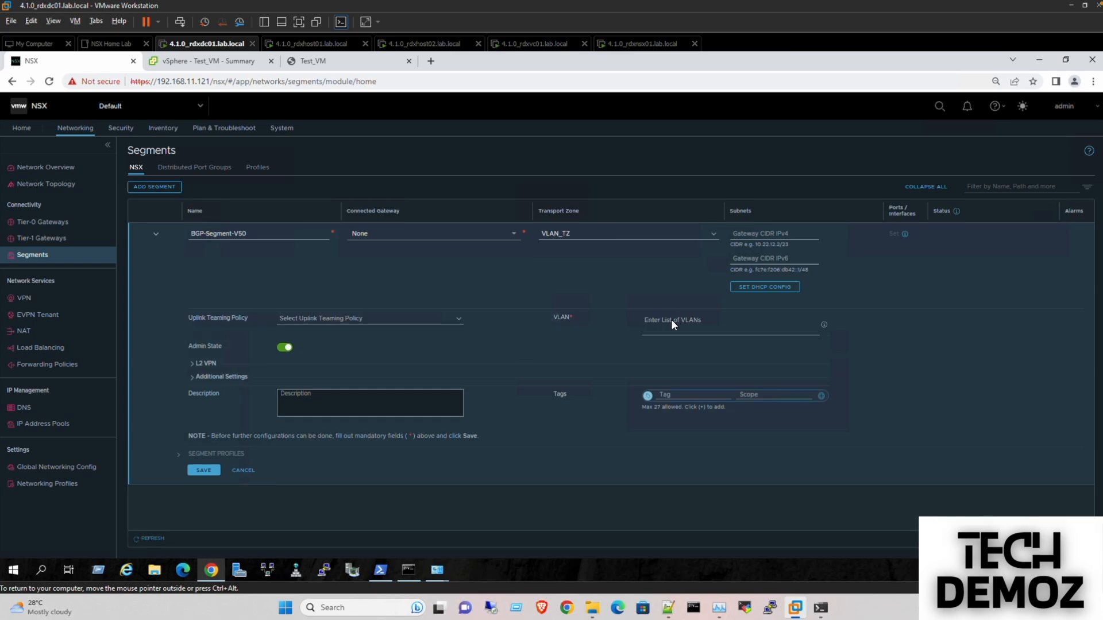
{"action": "key", "text": "Return"}
{"action": "left_click", "coordinate": [217, 471]}
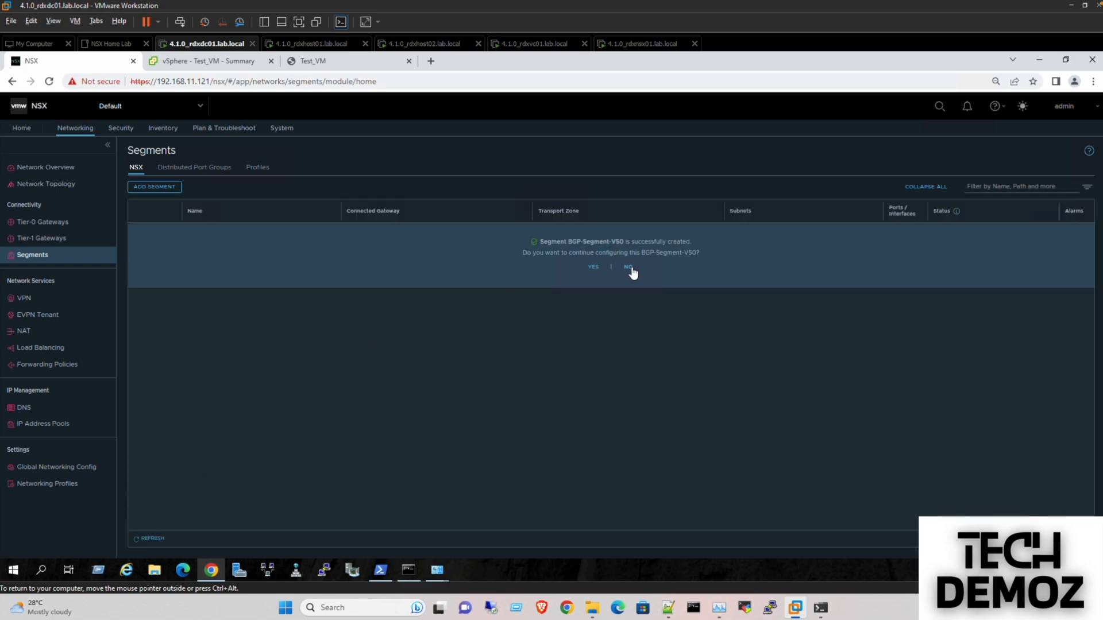
{"action": "left_click", "coordinate": [629, 266]}
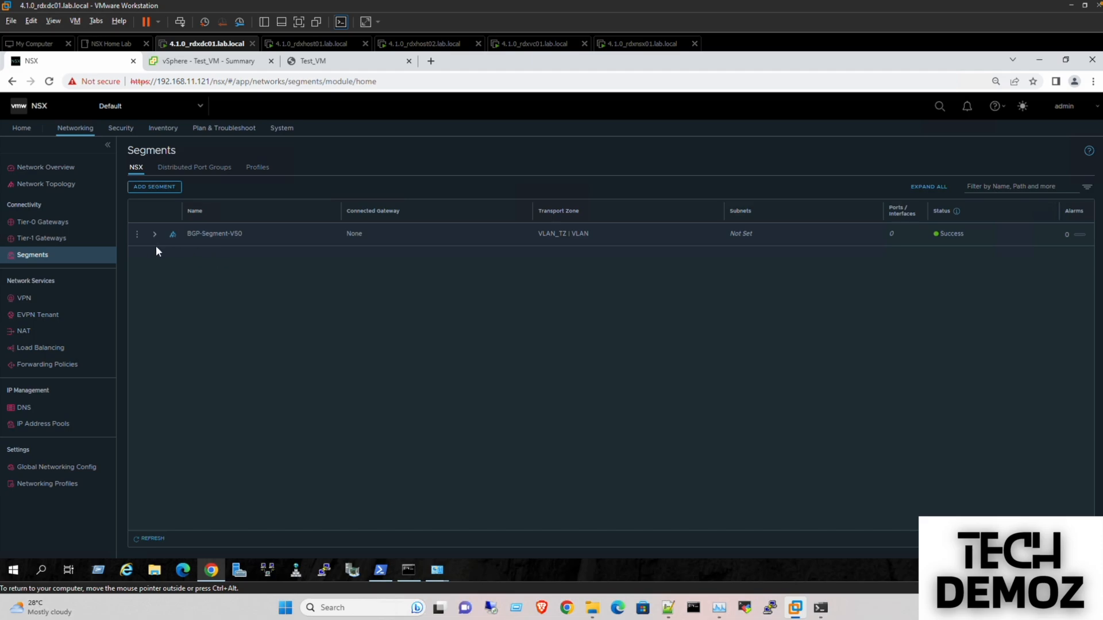
- Rename the segment to BGP-Uplink-V50, save it and close editing
{"action": "left_click", "coordinate": [137, 233]}
{"action": "left_click", "coordinate": [160, 211]}
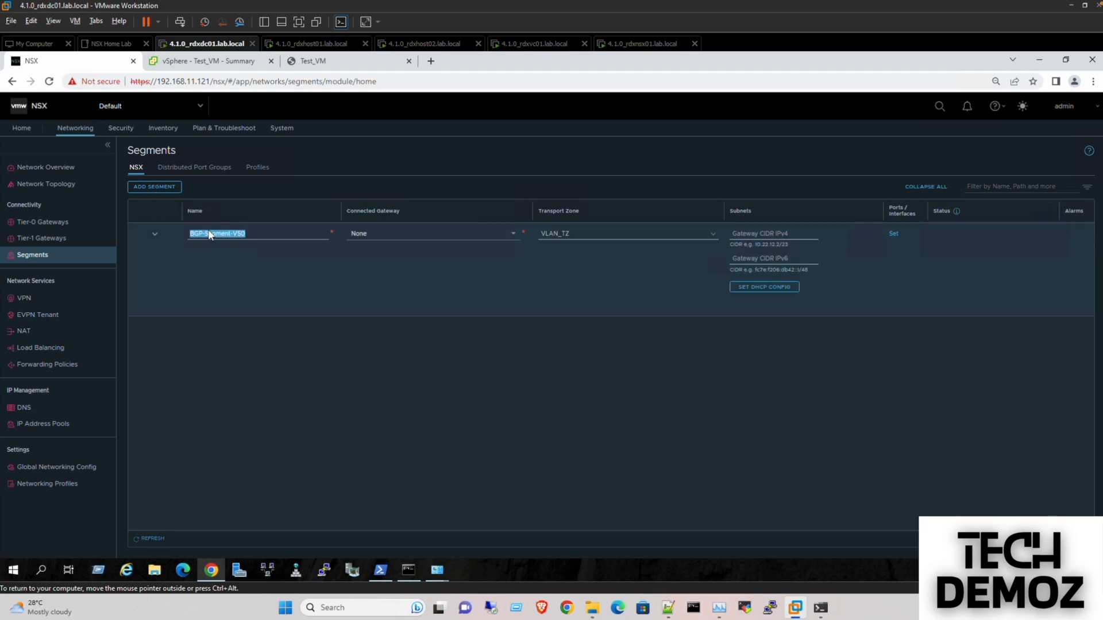
{"action": "double_click", "coordinate": [217, 233]}
{"action": "type", "text": "Up"}
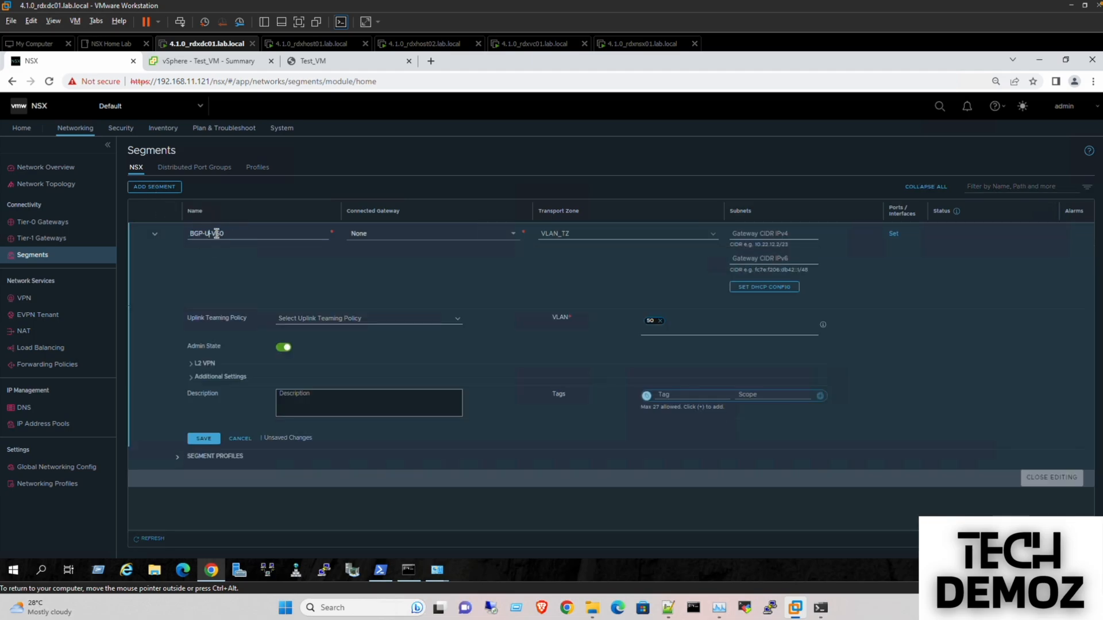
{"action": "type", "text": "link"}
{"action": "left_click", "coordinate": [204, 439]}
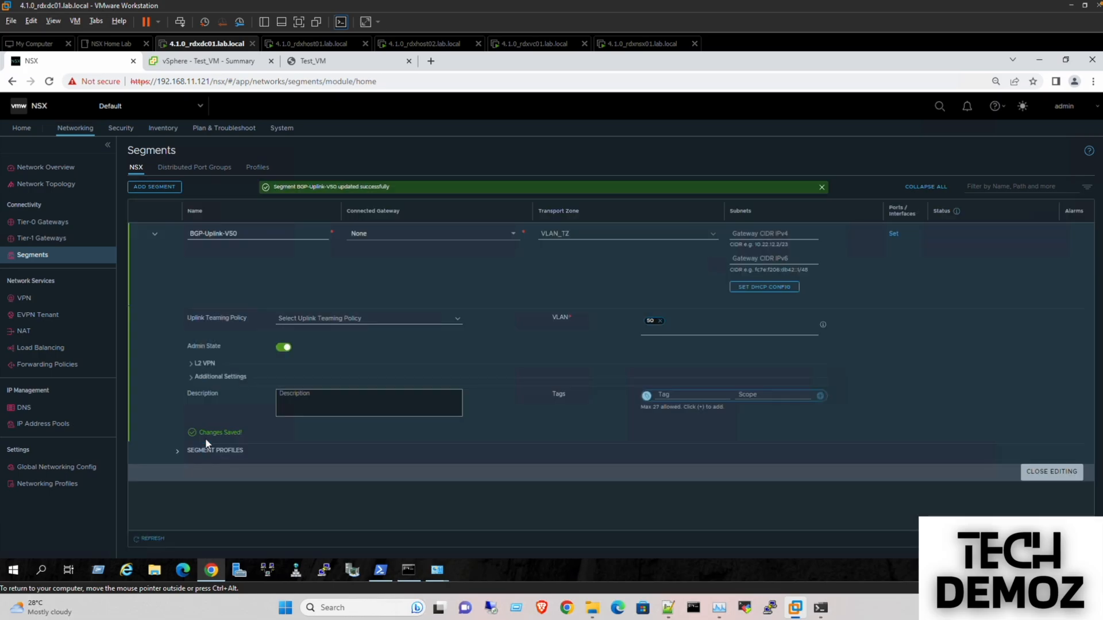
{"action": "left_click", "coordinate": [1048, 467]}
{"action": "left_click", "coordinate": [1045, 473]}
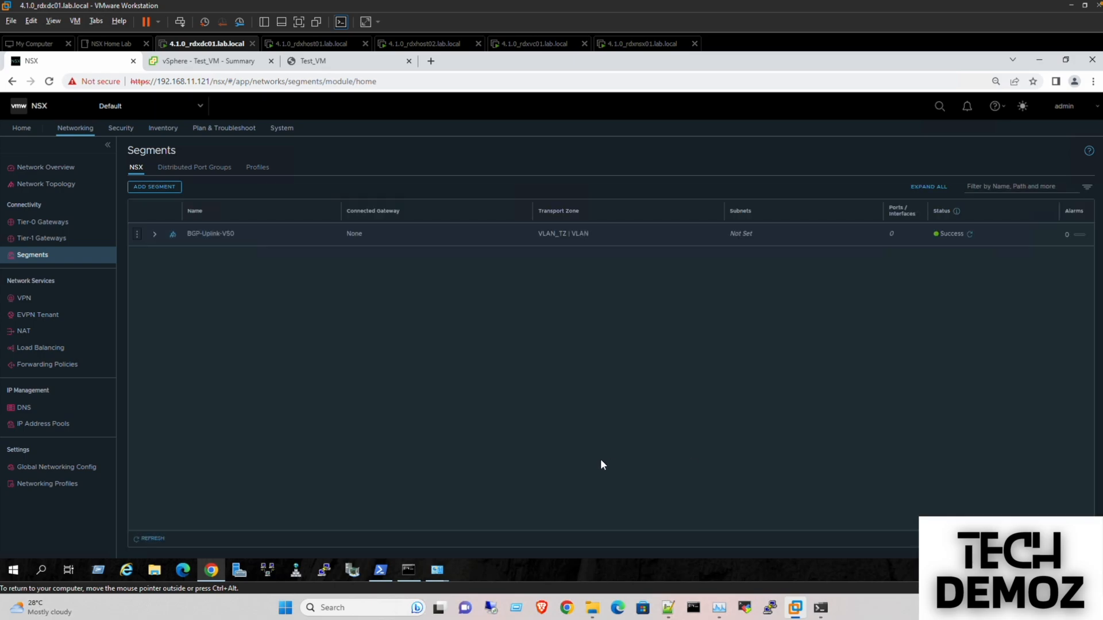
{"action": "left_click", "coordinate": [43, 225]}
- Create Tier-0 gateway T0-GW-01 on Edge-Cluster and continue configuring it
{"action": "left_click", "coordinate": [141, 176]}
{"action": "left_click", "coordinate": [156, 198]}
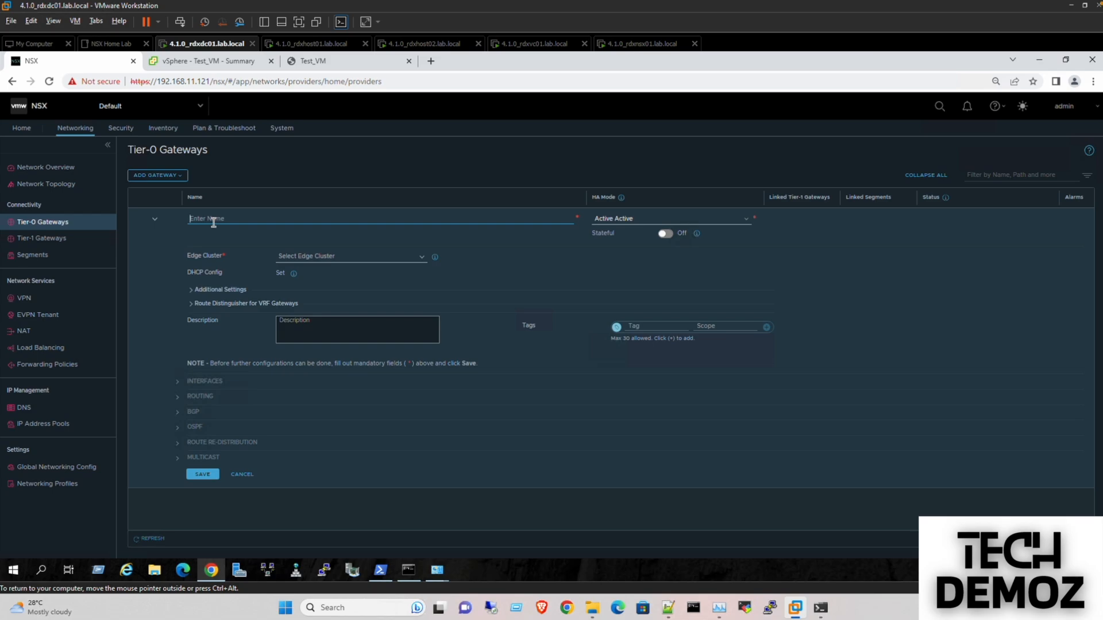
{"action": "type", "text": "T0-GW-01"}
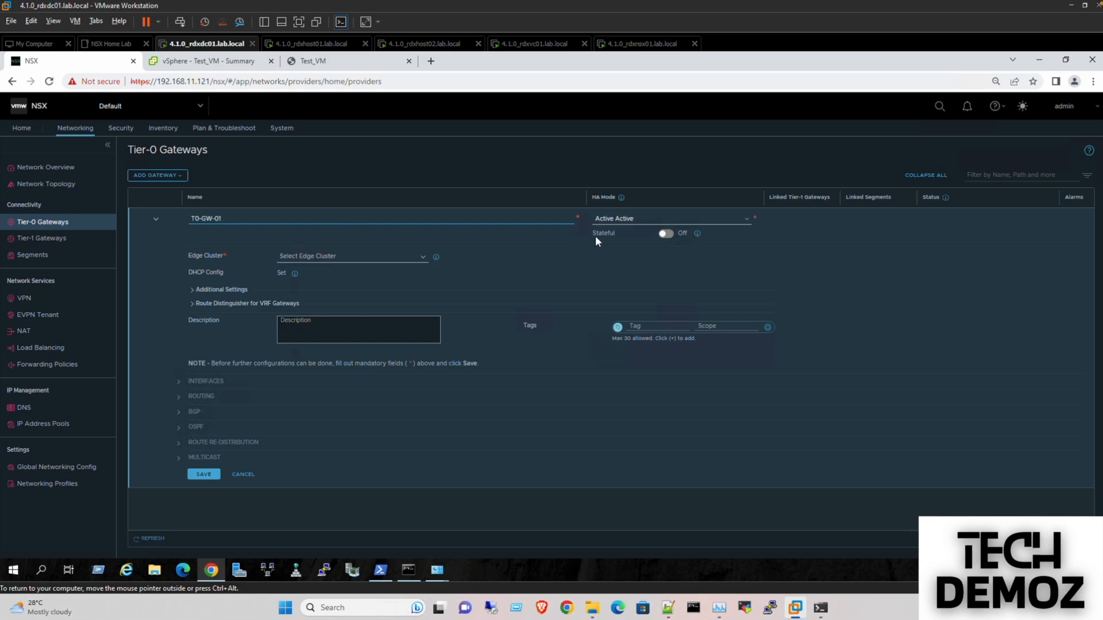
{"action": "left_click", "coordinate": [406, 258]}
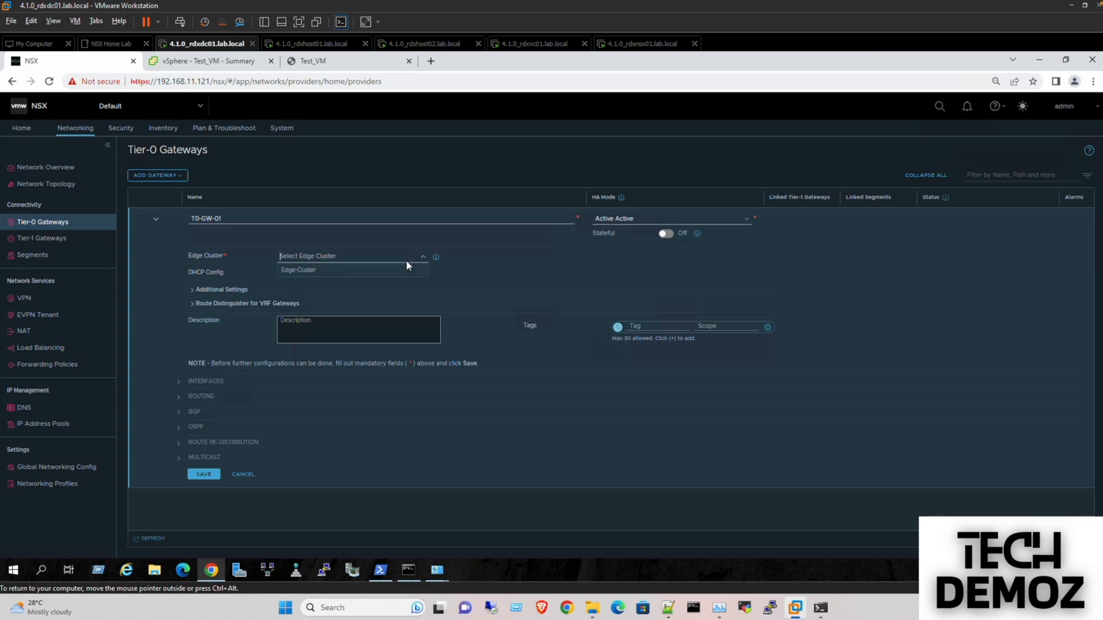
{"action": "left_click", "coordinate": [365, 270]}
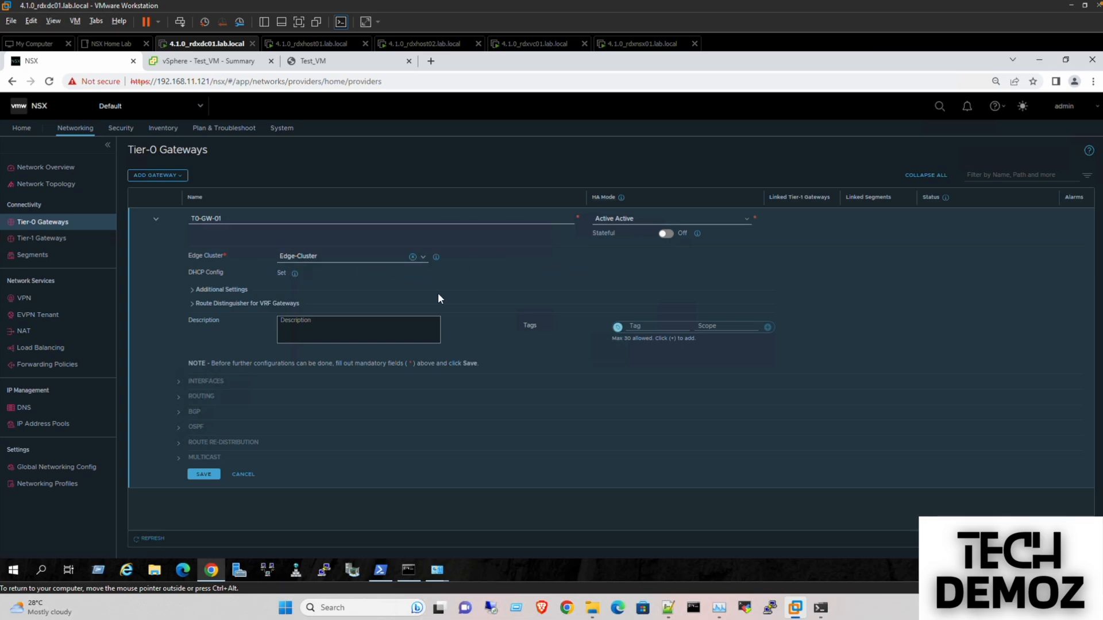
{"action": "left_click", "coordinate": [208, 476]}
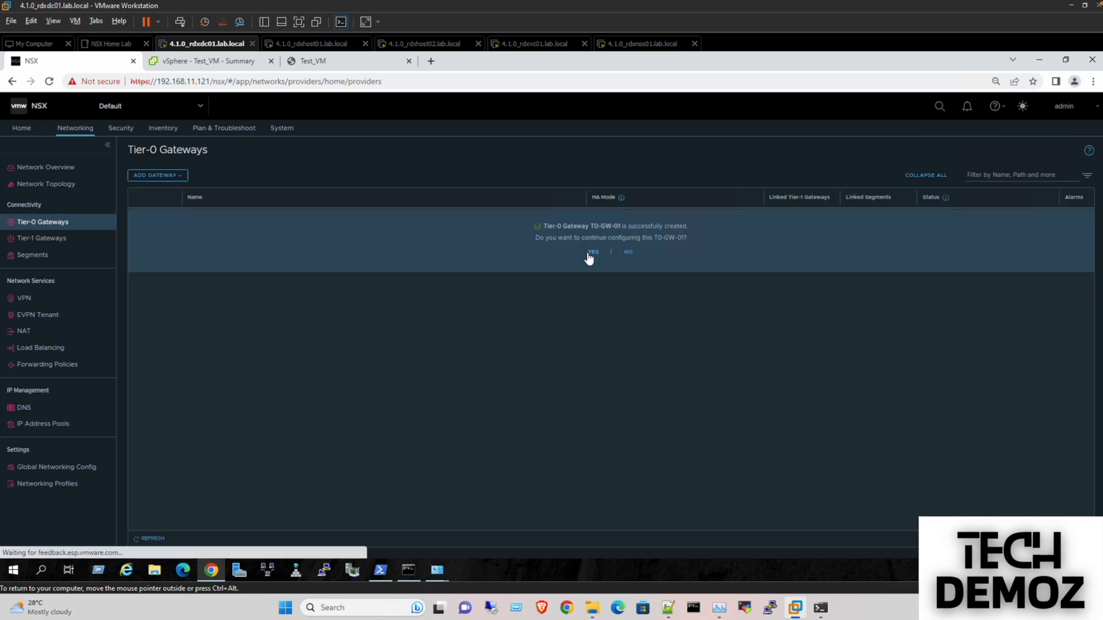
{"action": "left_click", "coordinate": [592, 253]}
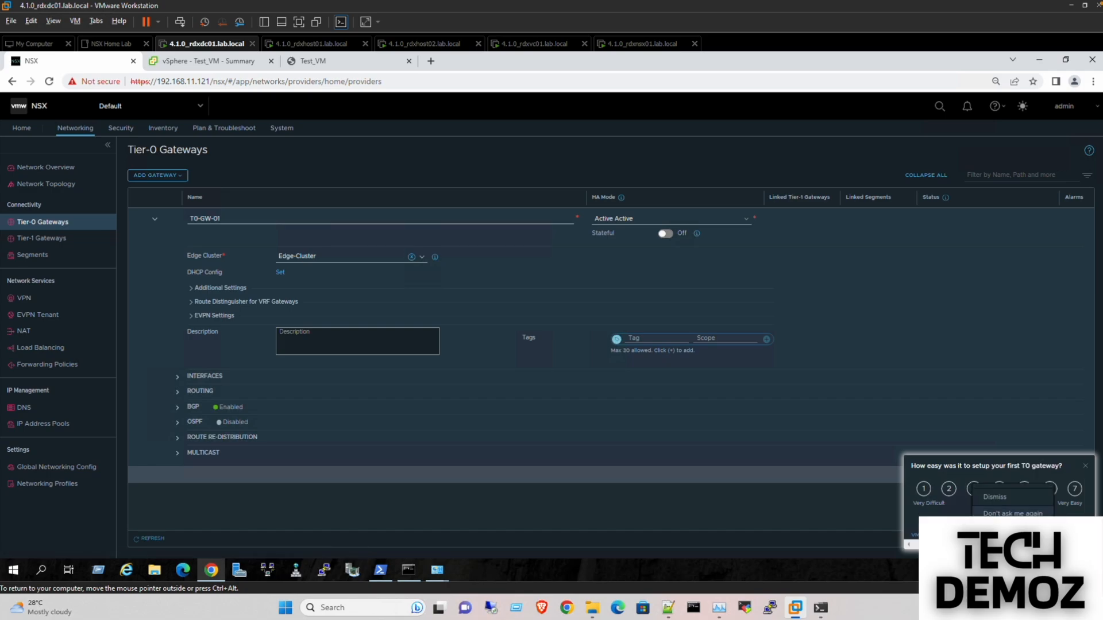
- Dismiss the feedback survey and open T0-GW-01's interface settings
{"action": "left_click", "coordinate": [999, 526]}
{"action": "left_click", "coordinate": [1086, 484]}
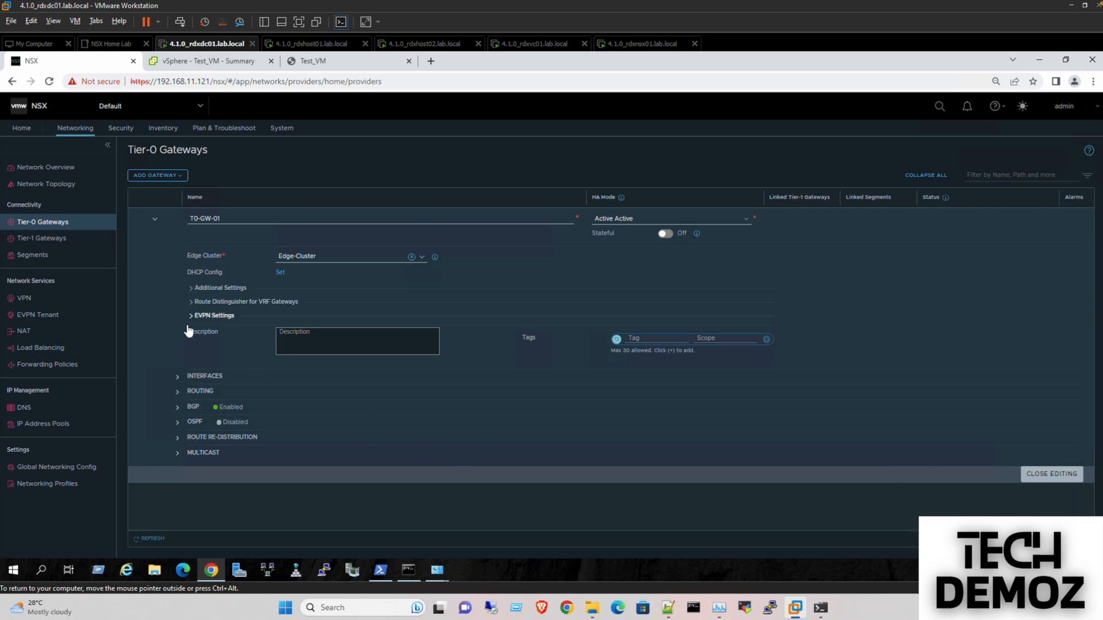
{"action": "left_click", "coordinate": [177, 378]}
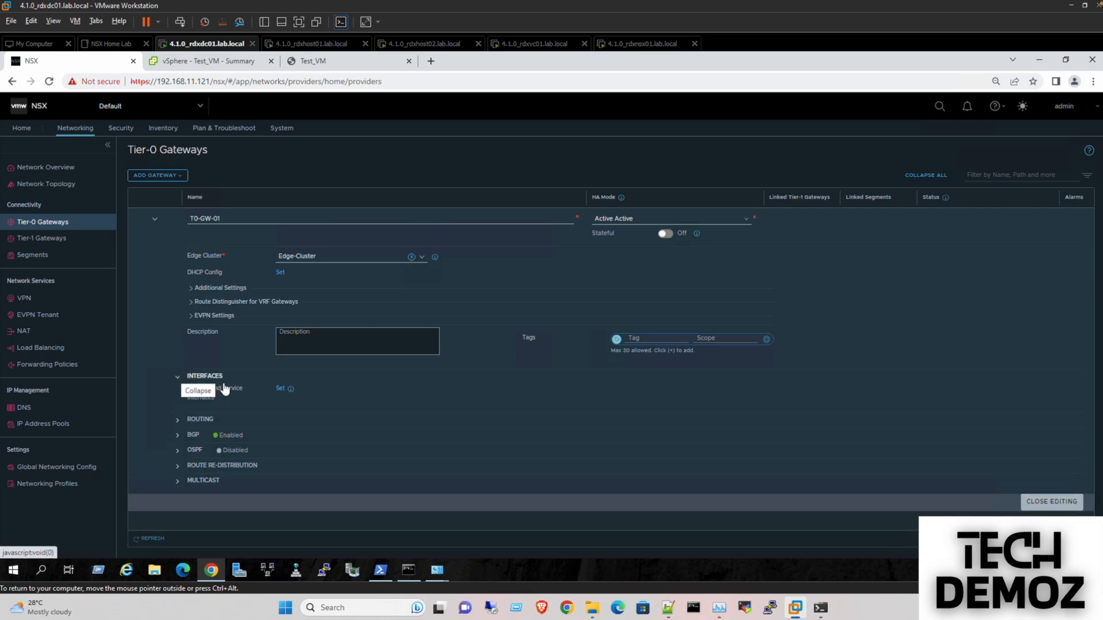
{"action": "left_click", "coordinate": [278, 390]}
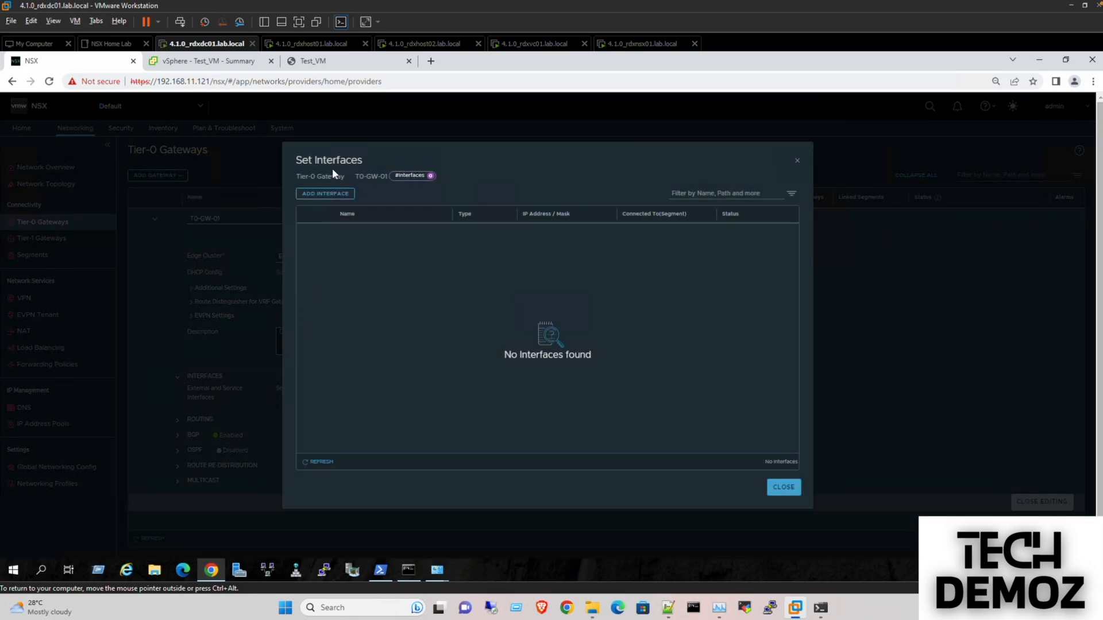
- Start external interface Uplink1 with IP 192.168.50.2/24, checking the topology slide for addressing
{"action": "left_click", "coordinate": [332, 195]}
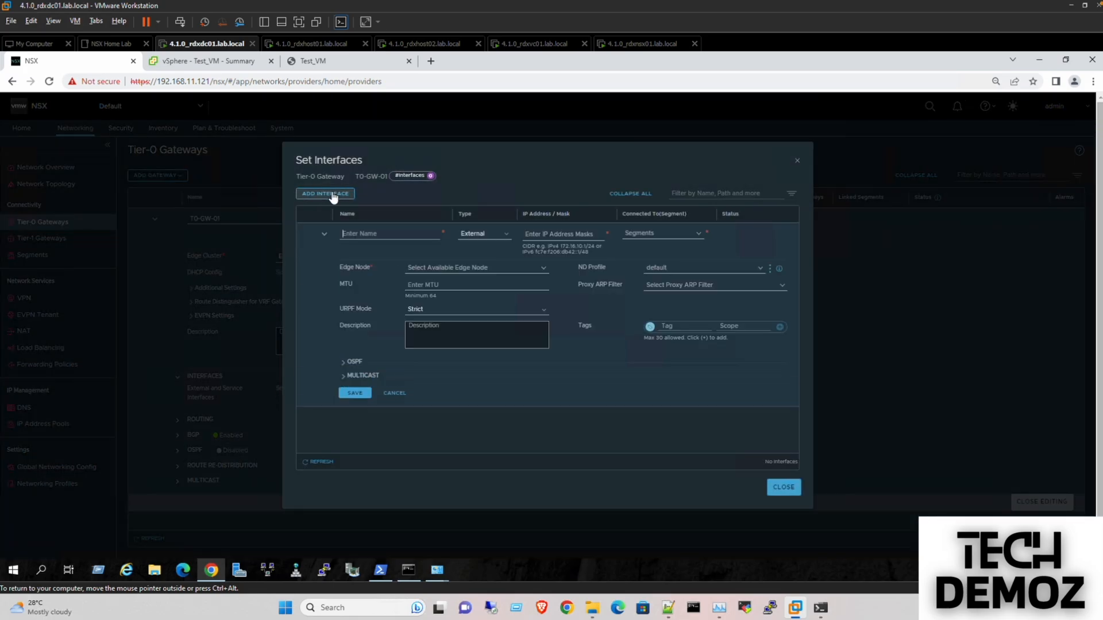
{"action": "left_click", "coordinate": [358, 233]}
{"action": "type", "text": "Uplink1"}
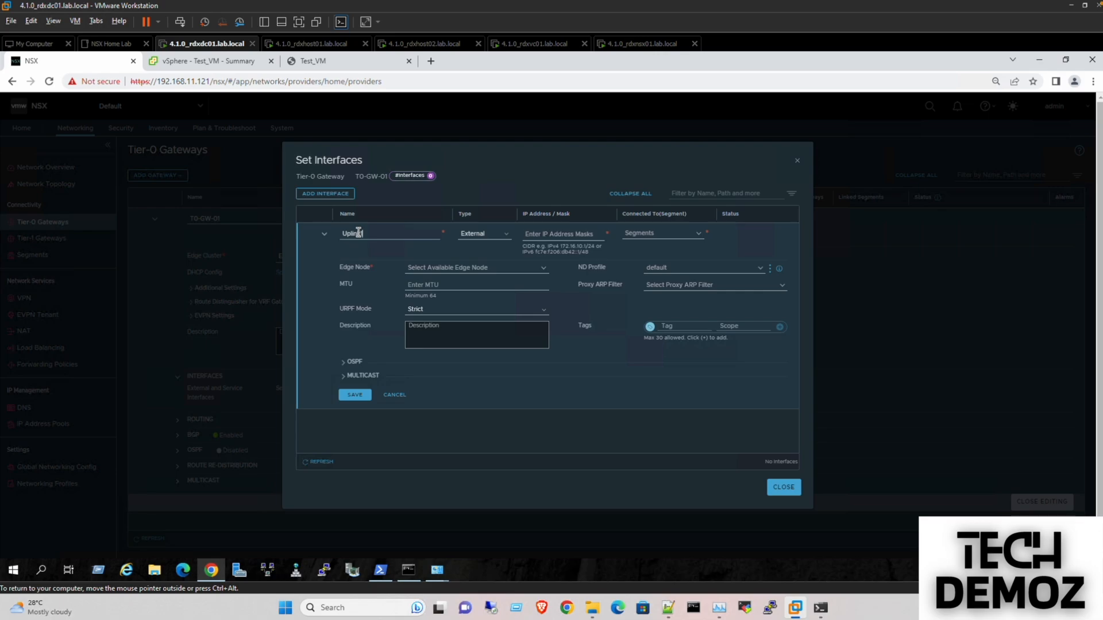
{"action": "left_click", "coordinate": [494, 237]}
{"action": "left_click", "coordinate": [487, 244]}
{"action": "left_click", "coordinate": [550, 234]}
{"action": "type", "text": "192.168"}
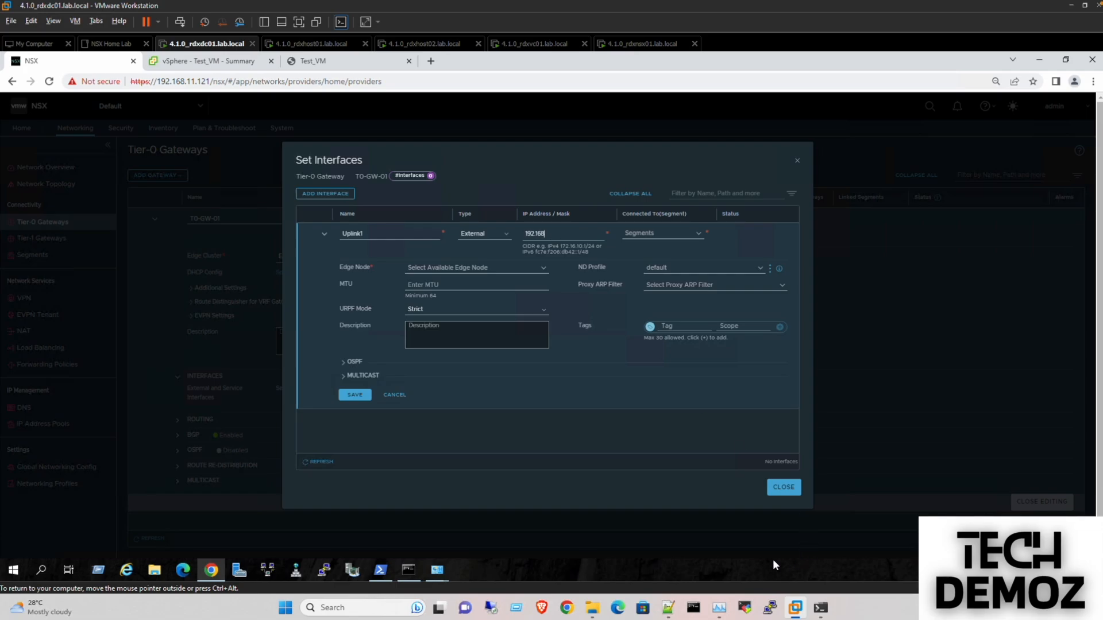
{"action": "key", "text": "ctrl+Left"}
{"action": "key", "text": "ctrl+Left"}
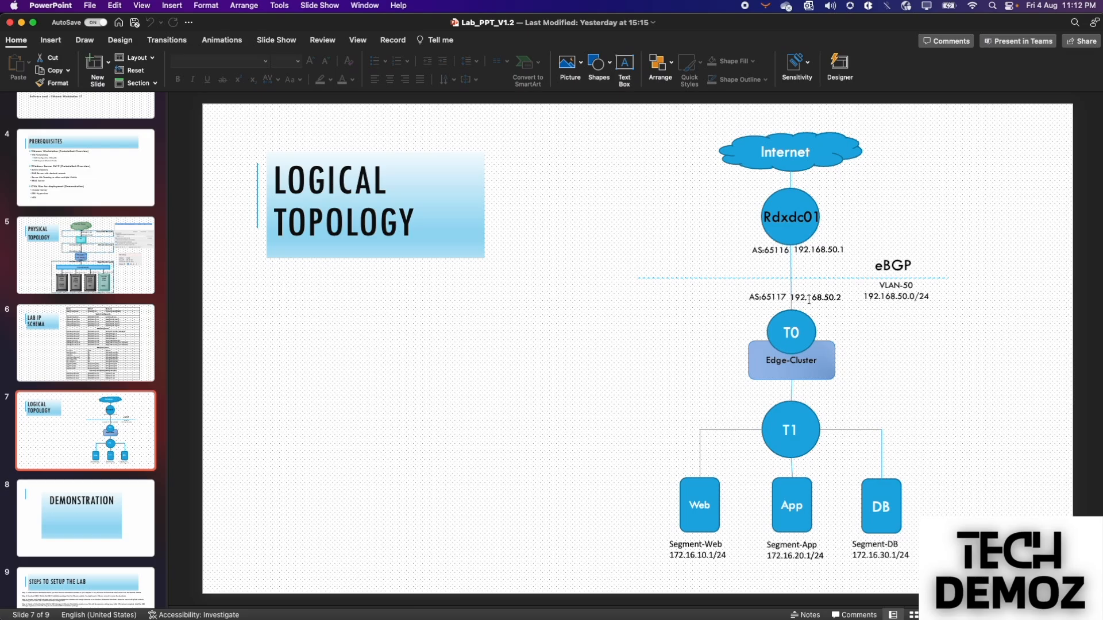
{"action": "key", "text": "ctrl+Right"}
{"action": "key", "text": "ctrl+Right"}
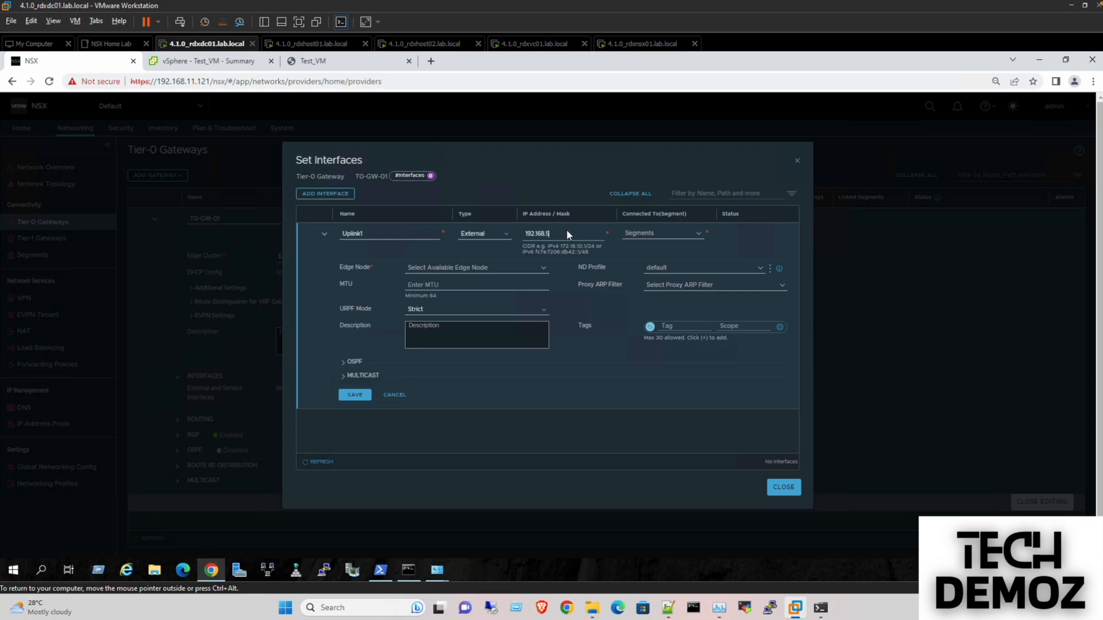
{"action": "type", "text": "2/24"}
- Connect Uplink1 to BGP-Uplink-V50 on edge rdxedge01.lab.local and save it
{"action": "left_click", "coordinate": [665, 229]}
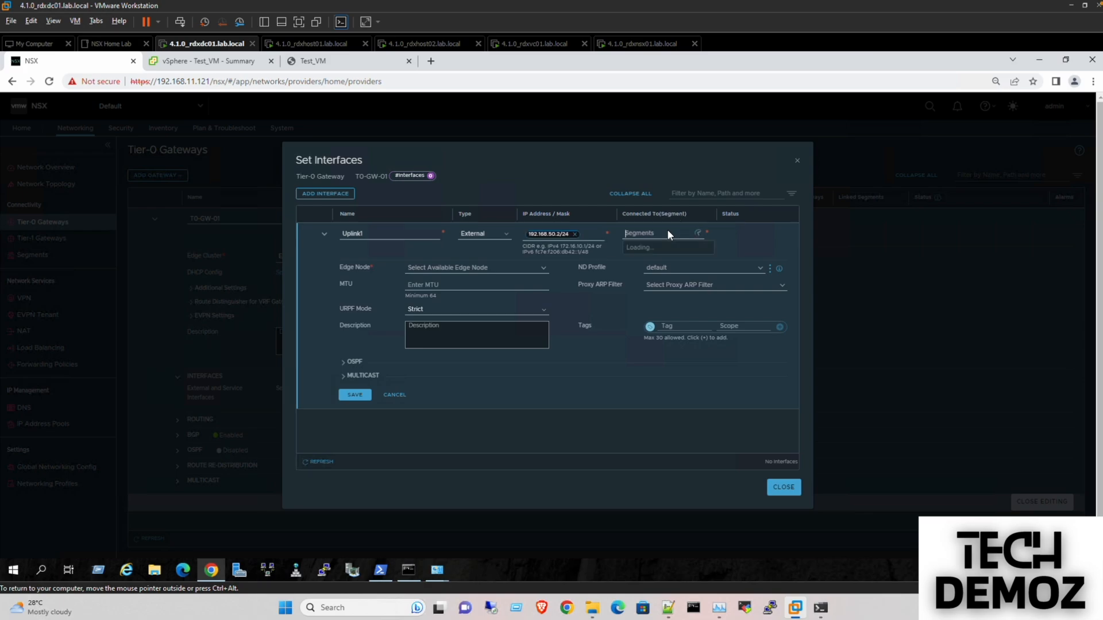
{"action": "left_click", "coordinate": [654, 251]}
{"action": "left_click", "coordinate": [478, 267]}
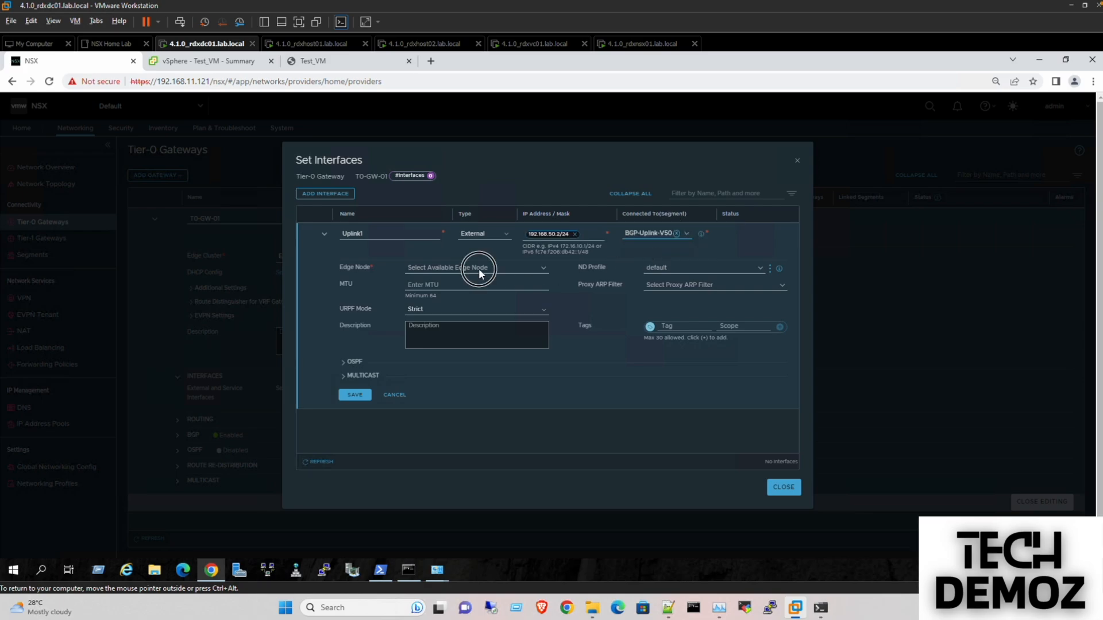
{"action": "left_click", "coordinate": [469, 280]}
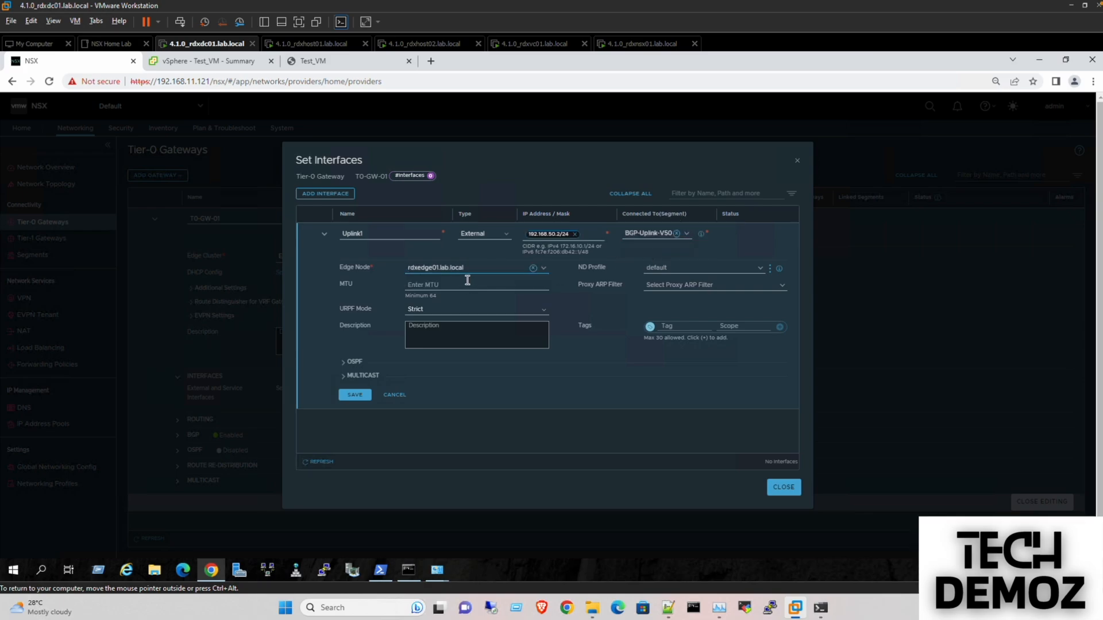
{"action": "left_click", "coordinate": [355, 394]}
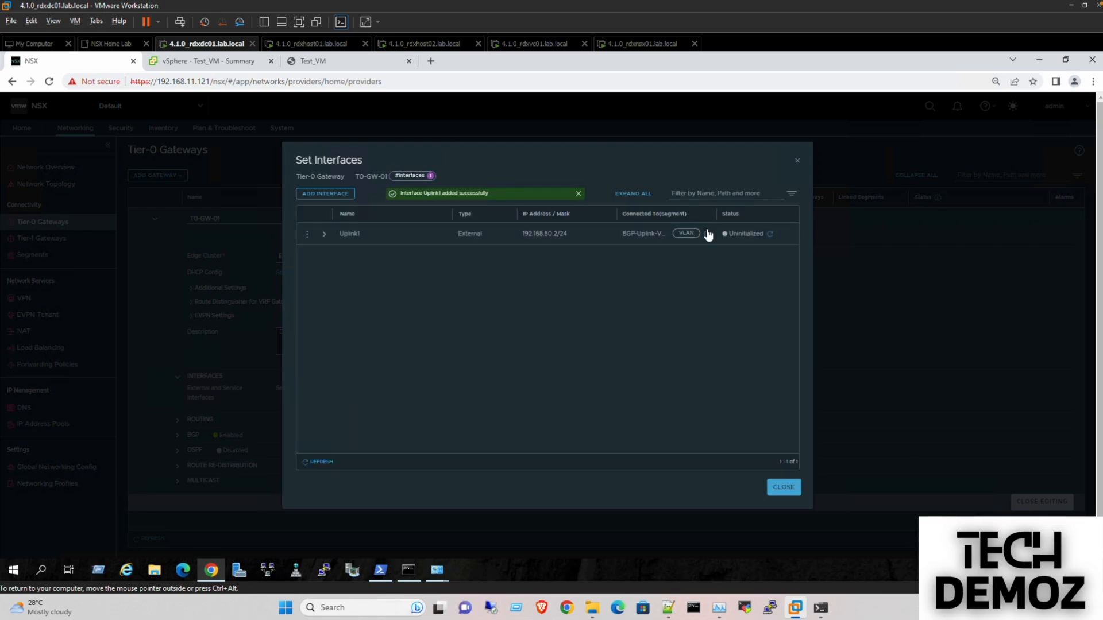
{"action": "left_click", "coordinate": [770, 234]}
{"action": "left_click", "coordinate": [783, 487]}
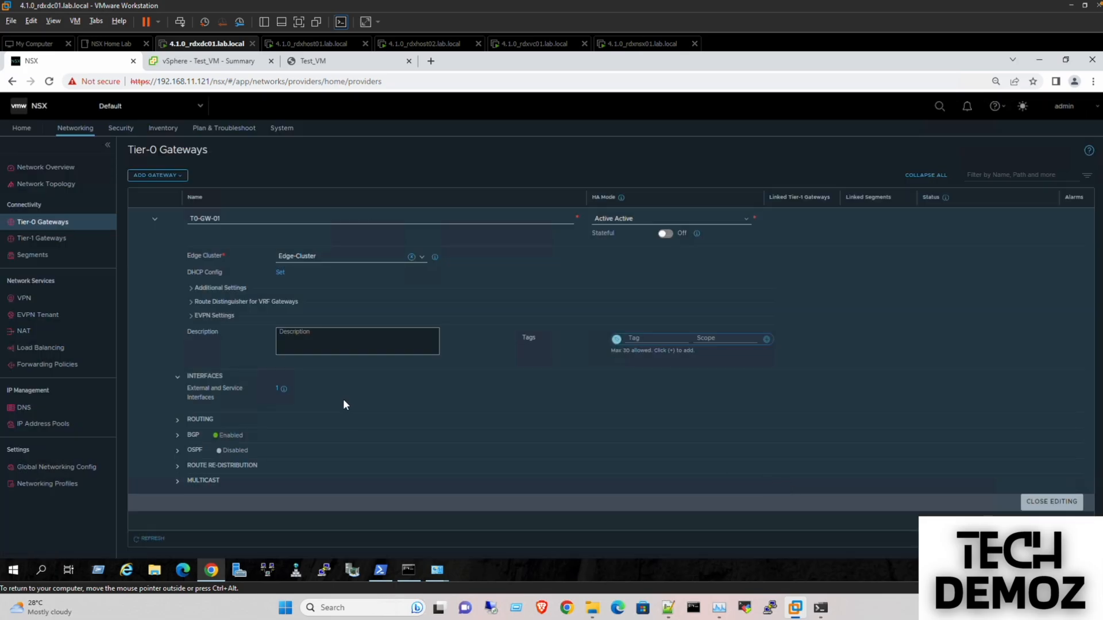
- Clear T0-GW-01's existing BGP Local AS value 65000
{"action": "left_click", "coordinate": [178, 436]}
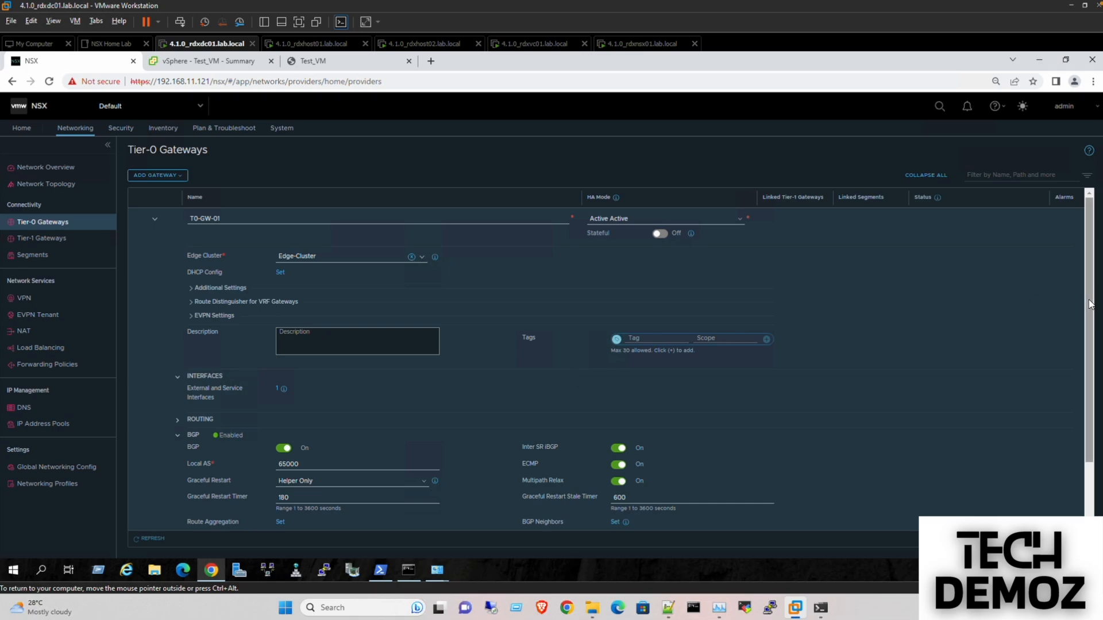
{"action": "scroll", "coordinate": [1082, 345], "scroll_direction": "down", "scroll_amount": 3}
{"action": "double_click", "coordinate": [285, 389]}
{"action": "key", "text": "BackSpace"}
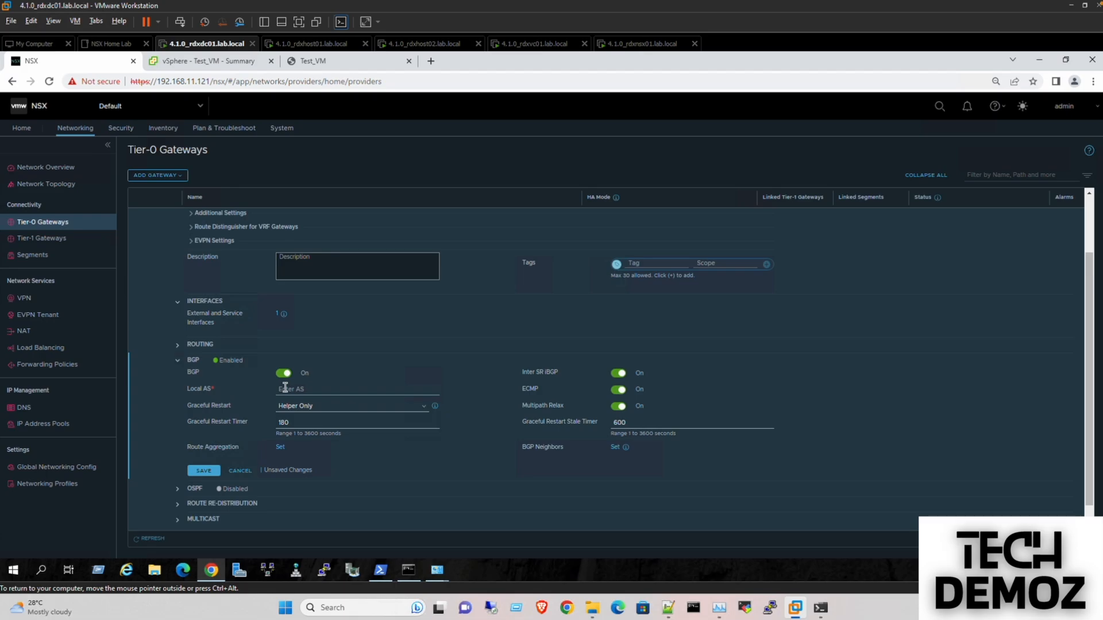
{"action": "key", "text": "ctrl+Left"}
{"action": "key", "text": "ctrl+Left"}
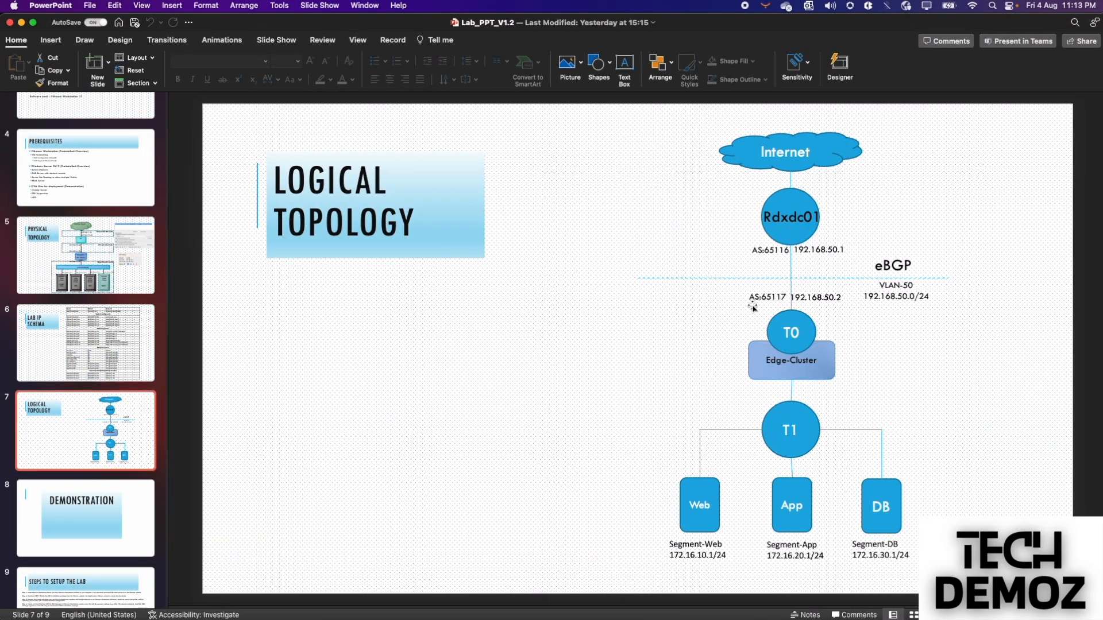
- Change Rdxdc01's AS label on the topology slide to 64001
{"action": "double_click", "coordinate": [780, 251]}
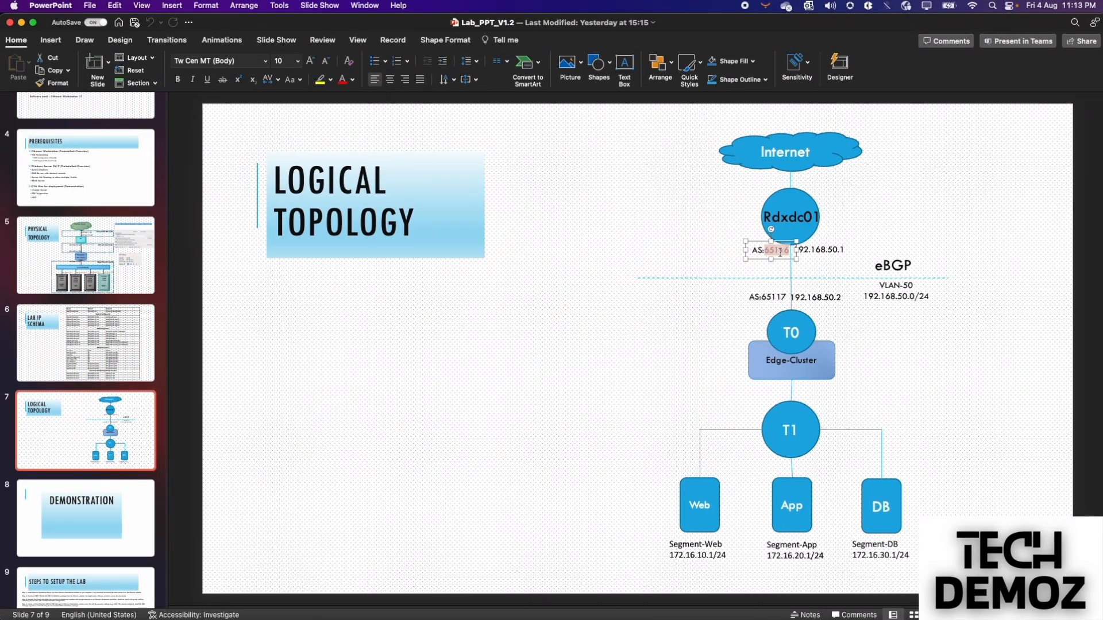
{"action": "type", "text": "540"}
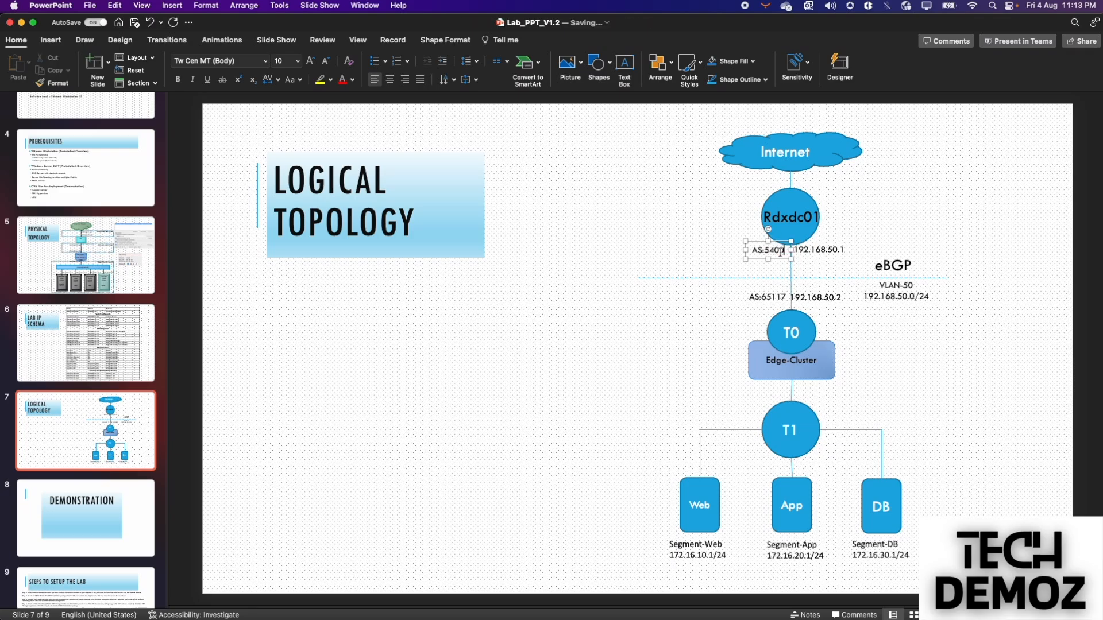
{"action": "key", "text": "Left"}
{"action": "key", "text": "Left"}
{"action": "key", "text": "BackSpace"}
{"action": "type", "text": "6"}
{"action": "key", "text": "Right"}
{"action": "type", "text": "1"}
- Change T0's AS label to 64002
{"action": "left_click", "coordinate": [772, 297]}
{"action": "left_click", "coordinate": [785, 297]}
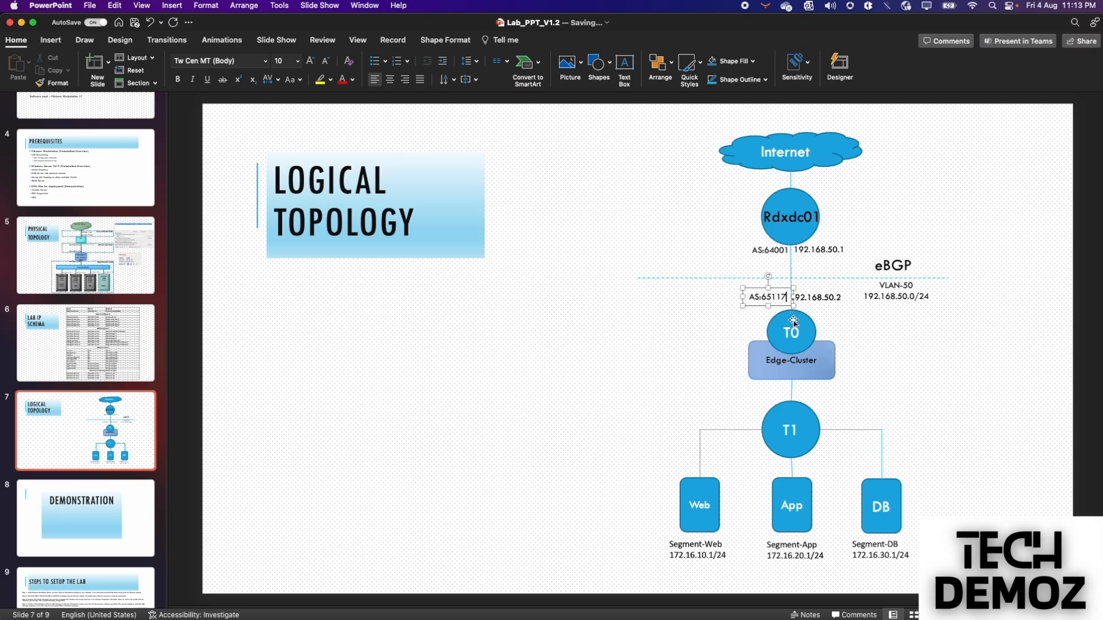
{"action": "key", "text": "BackSpace"}
{"action": "key", "text": "BackSpace"}
{"action": "key", "text": "BackSpace"}
{"action": "key", "text": "BackSpace"}
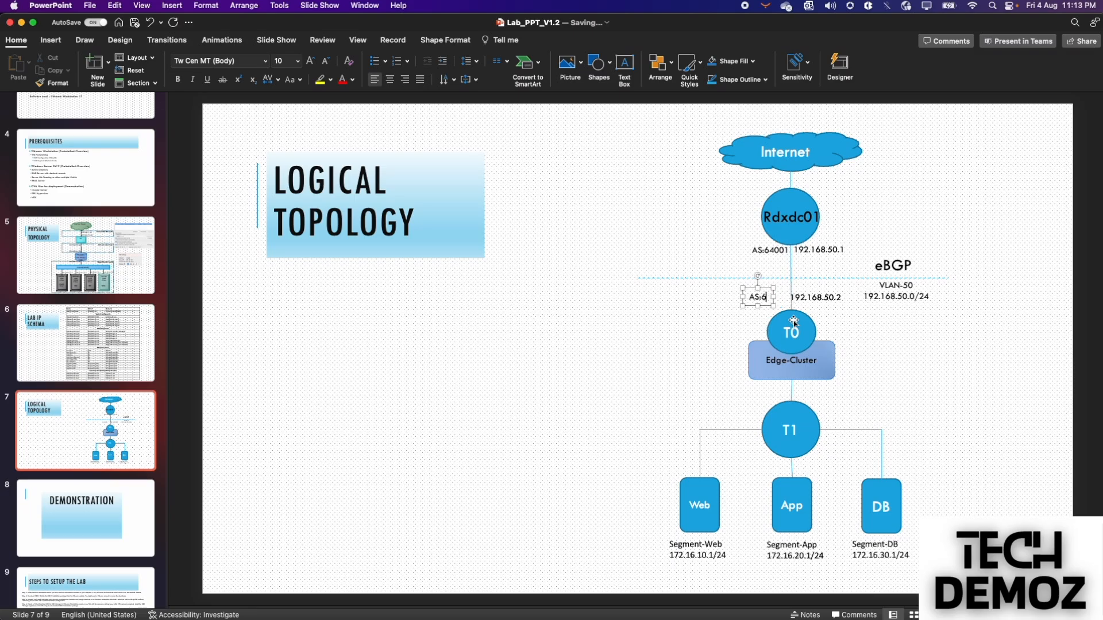
{"action": "type", "text": "4002"}
{"action": "left_click", "coordinate": [702, 338]}
- Return to NSX after checking the BGP peer output in PowerShell
{"action": "key", "text": "ctrl+Right"}
{"action": "key", "text": "ctrl+Right"}
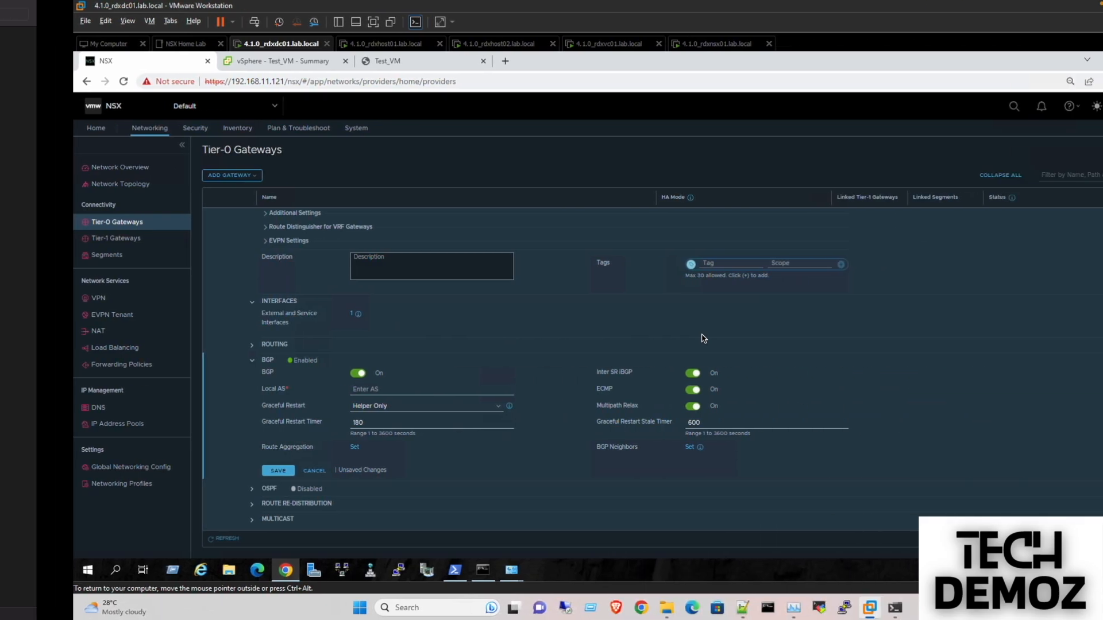
{"action": "left_click", "coordinate": [380, 570]}
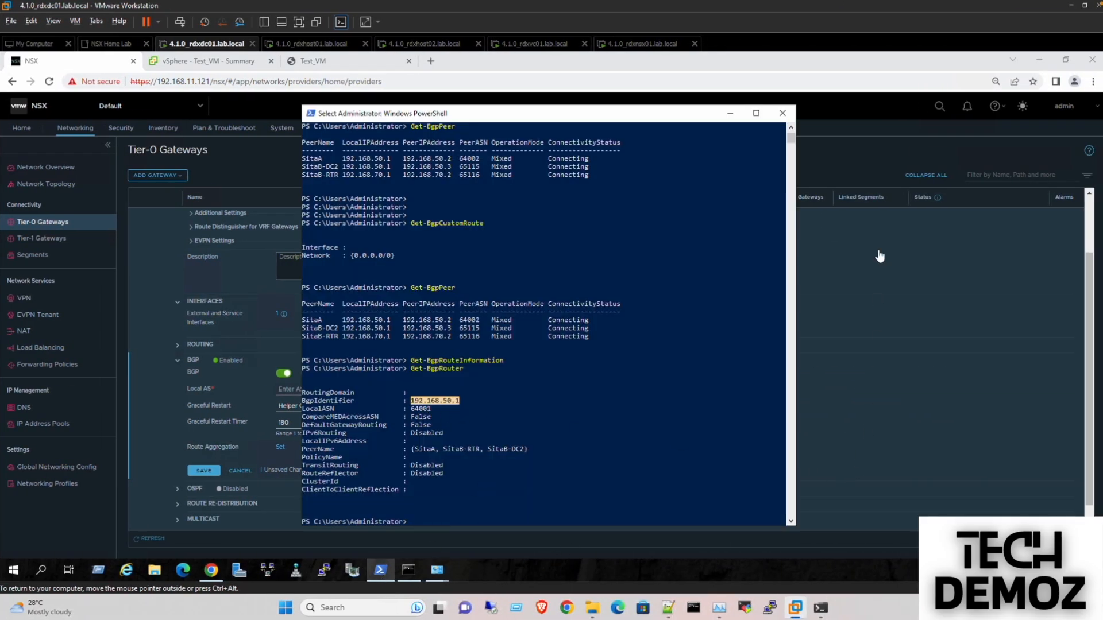
{"action": "left_click", "coordinate": [877, 232]}
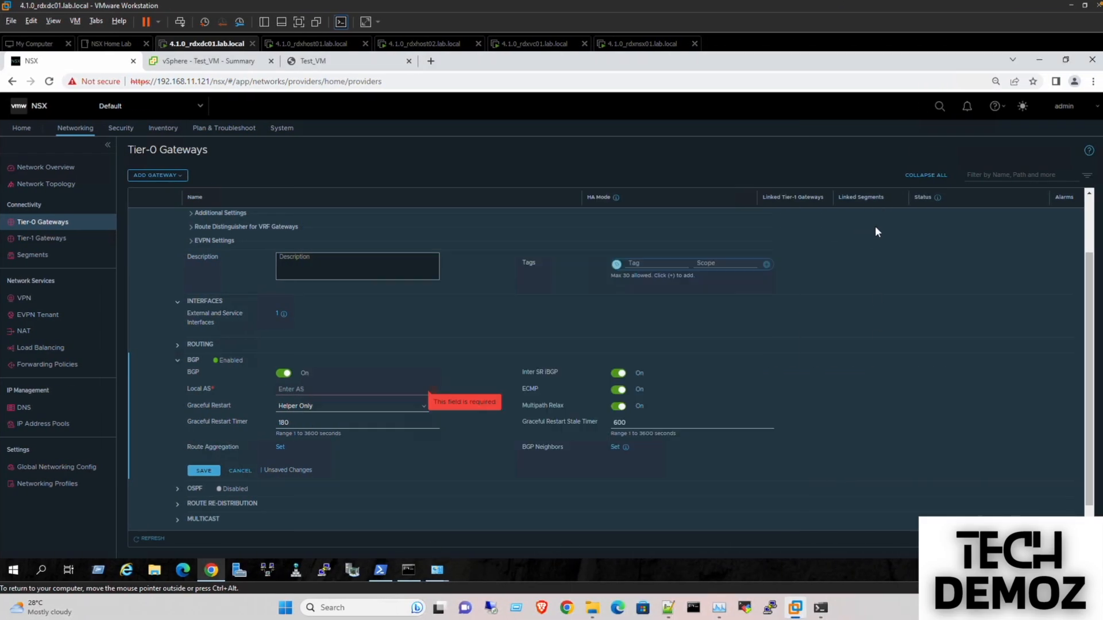
- Enter Local AS 64002 for T0-GW-01 and start a new BGP neighbor entry
{"action": "left_click", "coordinate": [317, 390]}
{"action": "type", "text": "64002"}
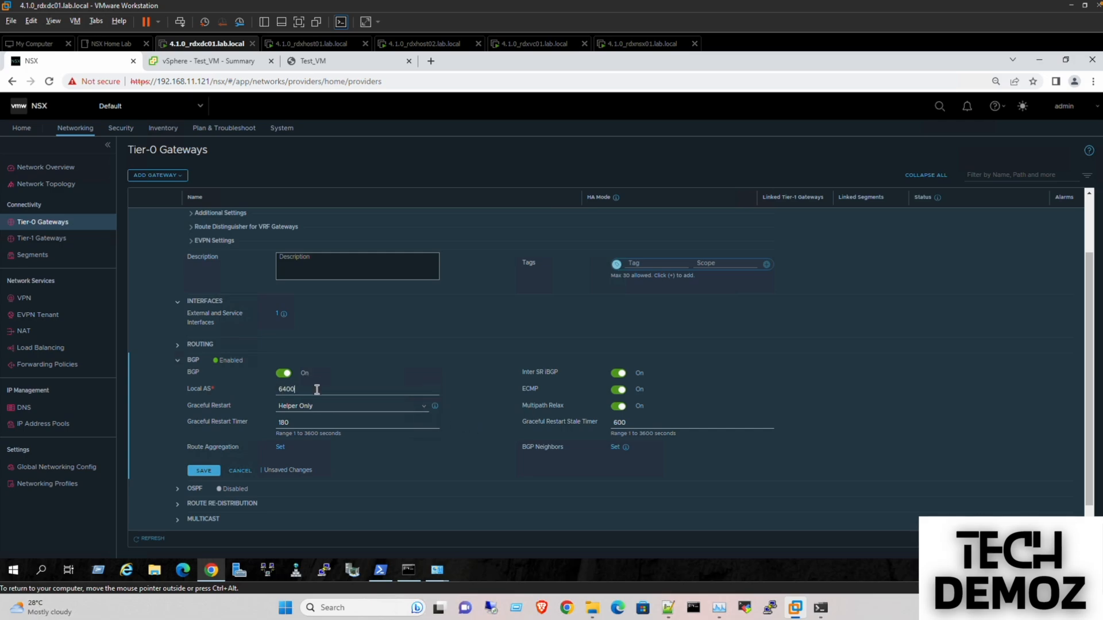
{"action": "left_click", "coordinate": [407, 364]}
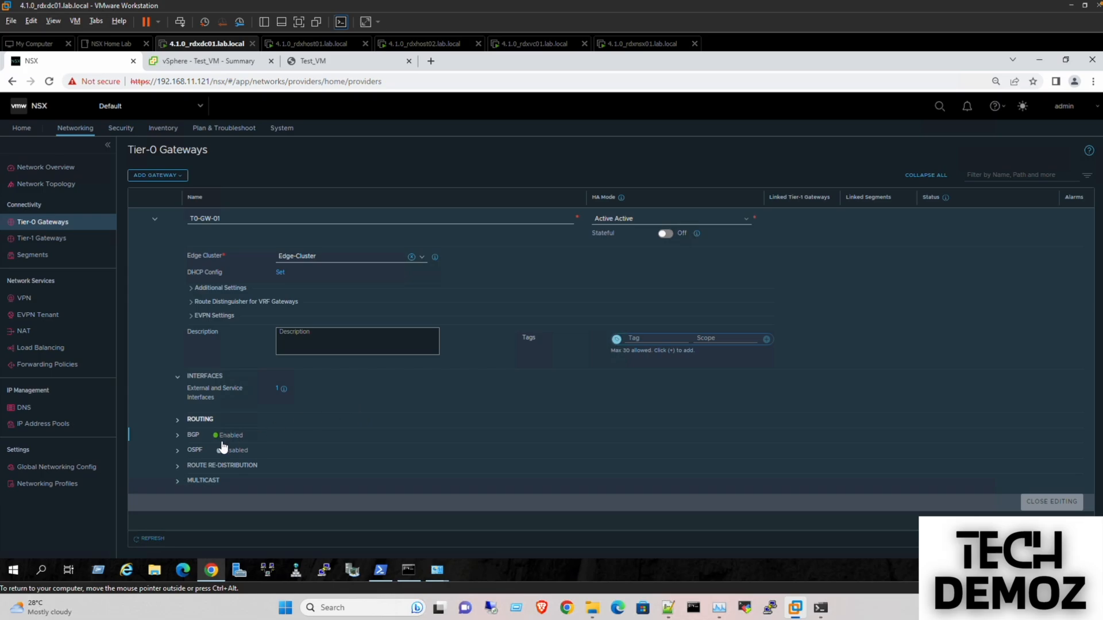
{"action": "left_click", "coordinate": [179, 437]}
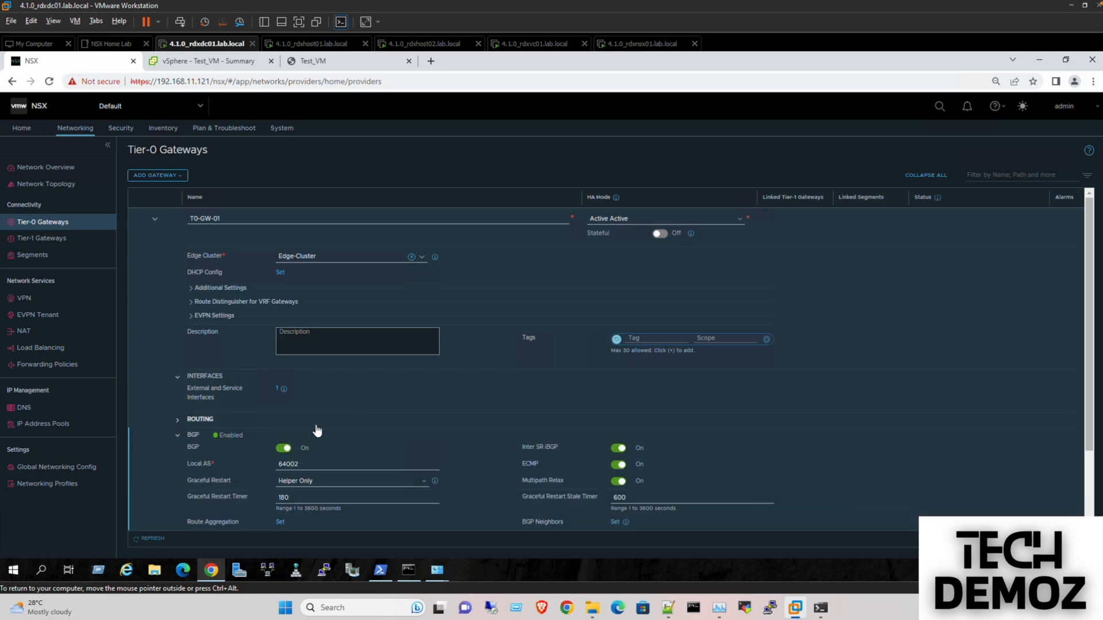
{"action": "left_click", "coordinate": [616, 523]}
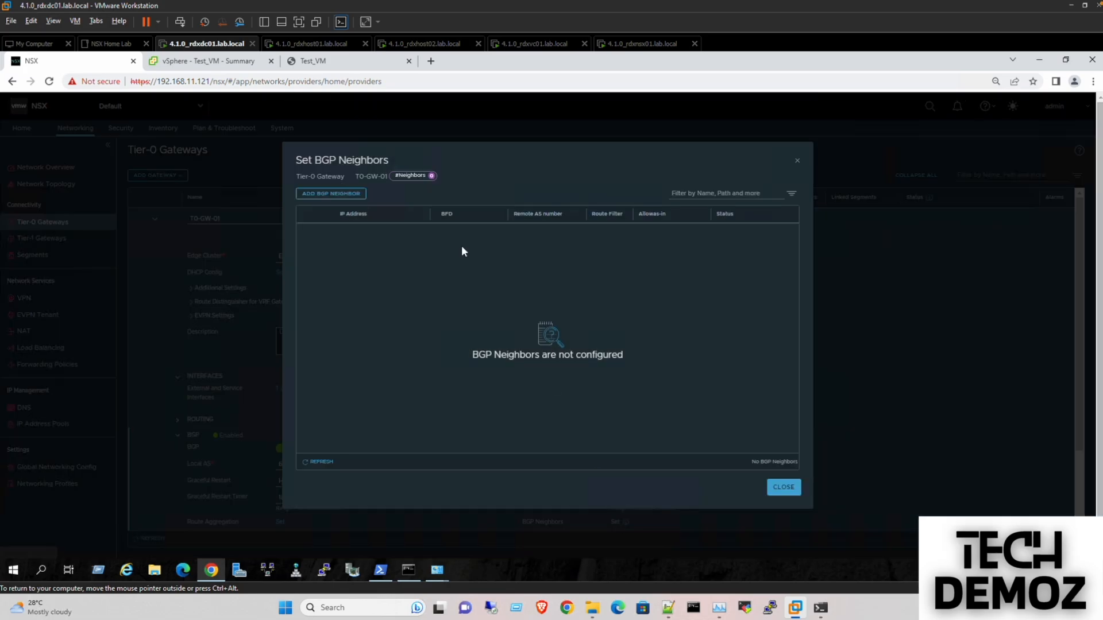
{"action": "left_click", "coordinate": [336, 195]}
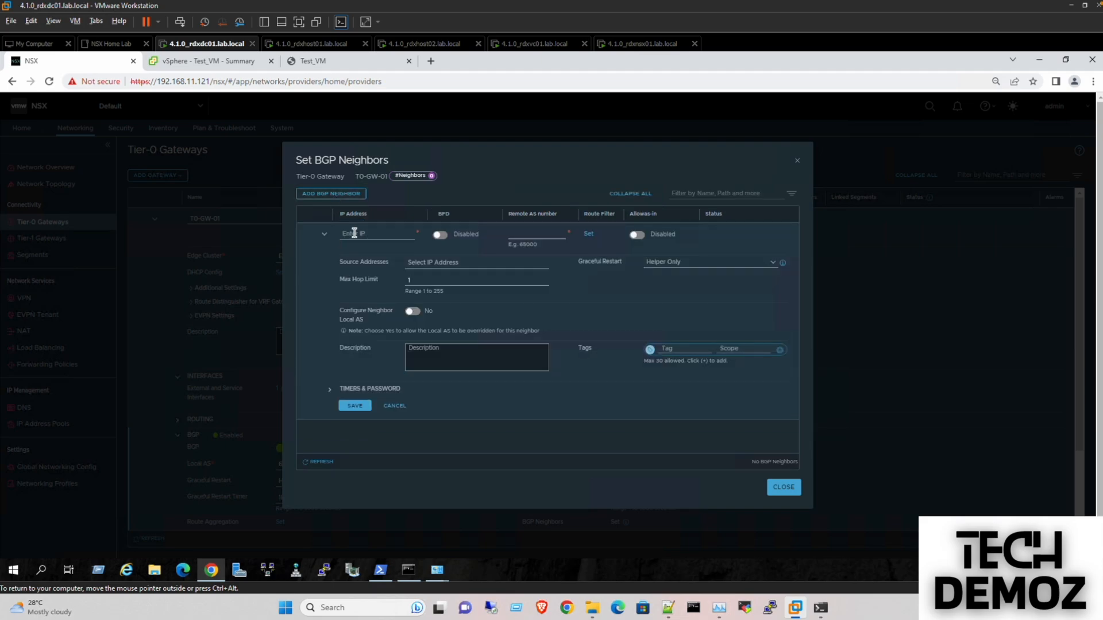
- Add BGP neighbor 192.168.50.1 with remote AS 64001 and source address 192.168.50.2
{"action": "type", "text": "192"}
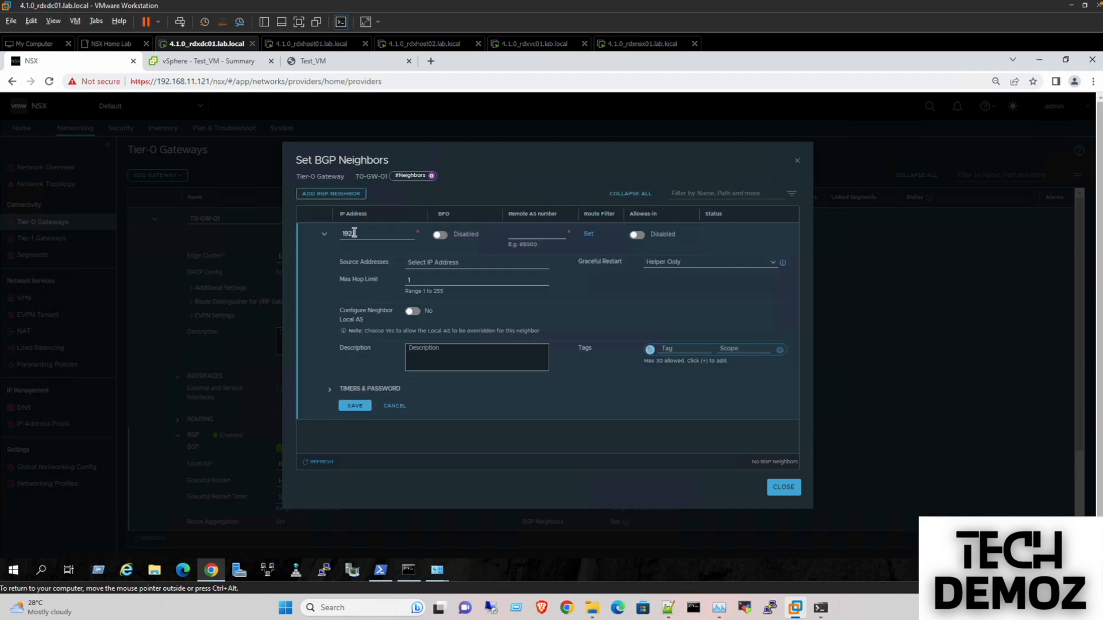
{"action": "type", "text": ".168.50.1"}
{"action": "left_click", "coordinate": [516, 233]}
{"action": "left_click", "coordinate": [496, 263]}
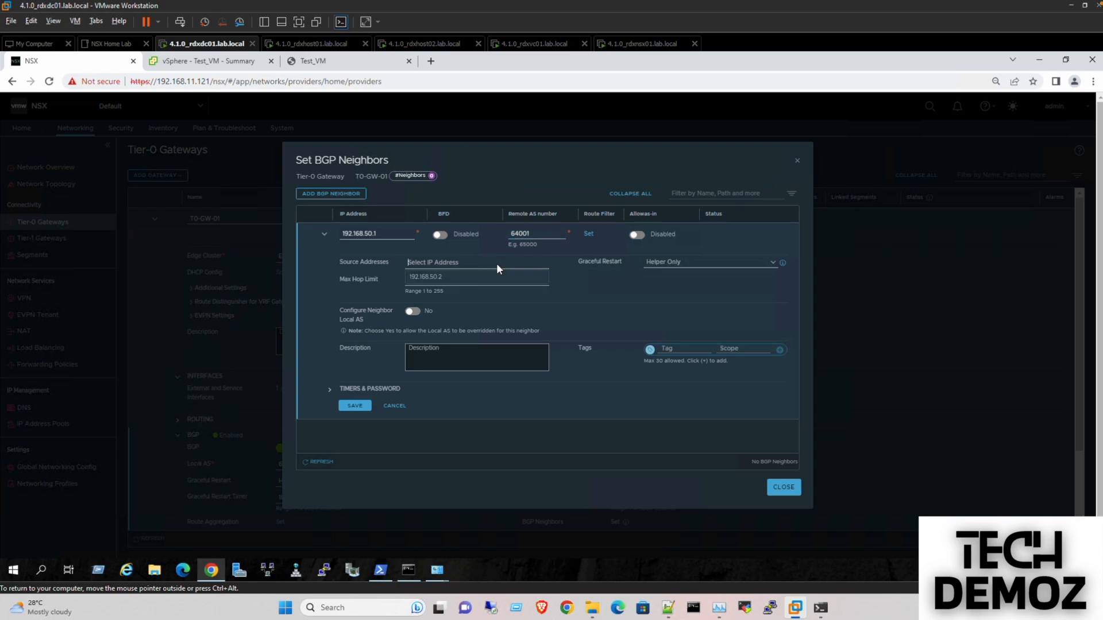
{"action": "left_click", "coordinate": [437, 280]}
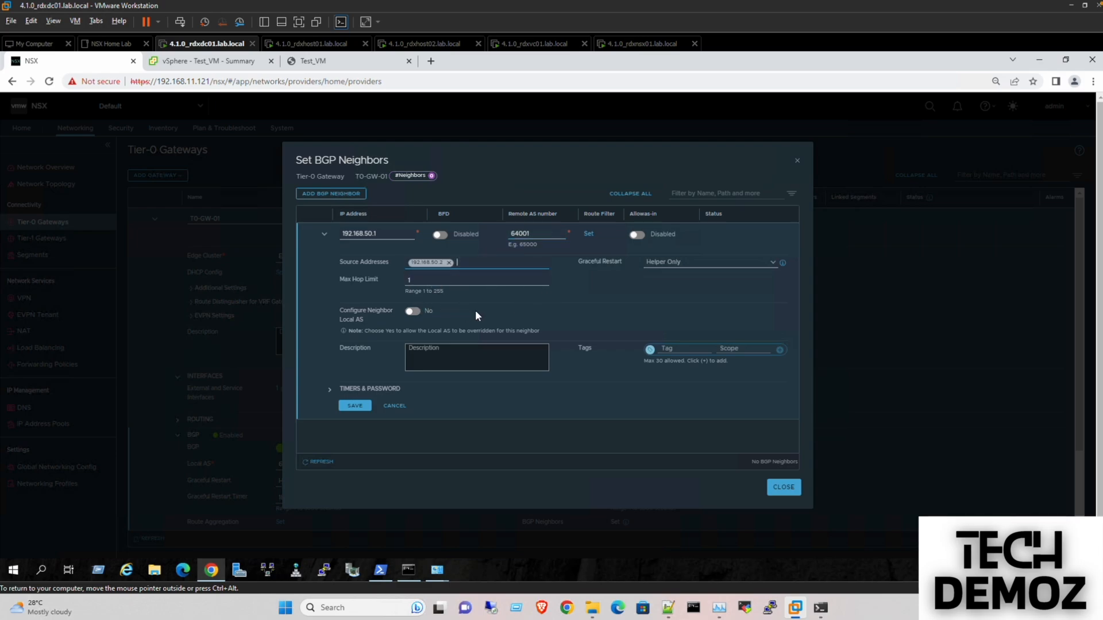
{"action": "left_click", "coordinate": [357, 406]}
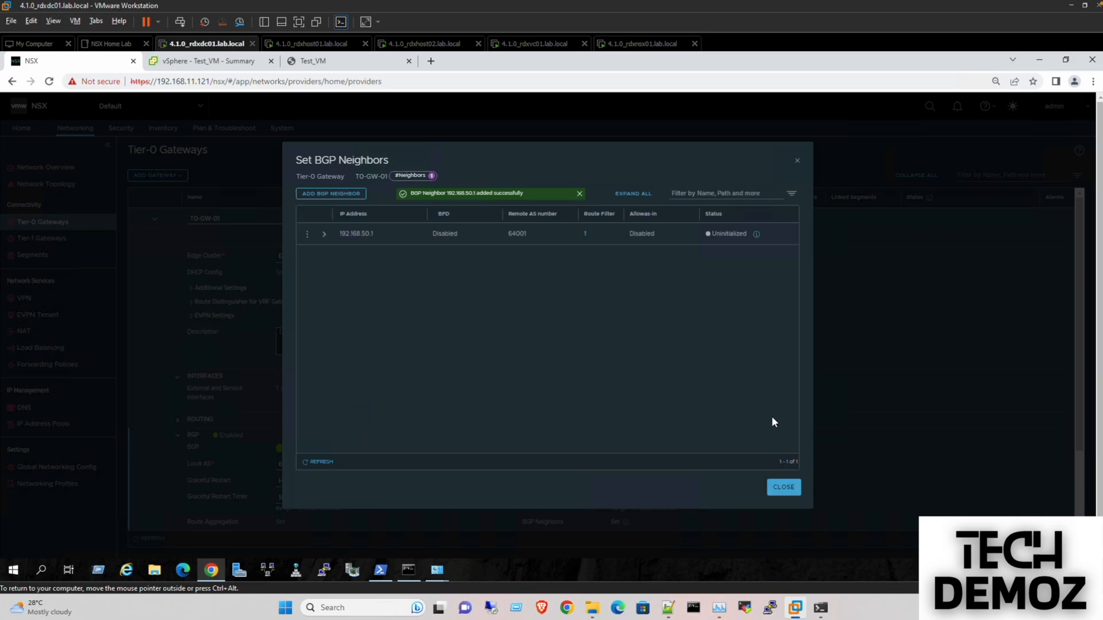
{"action": "left_click", "coordinate": [783, 488]}
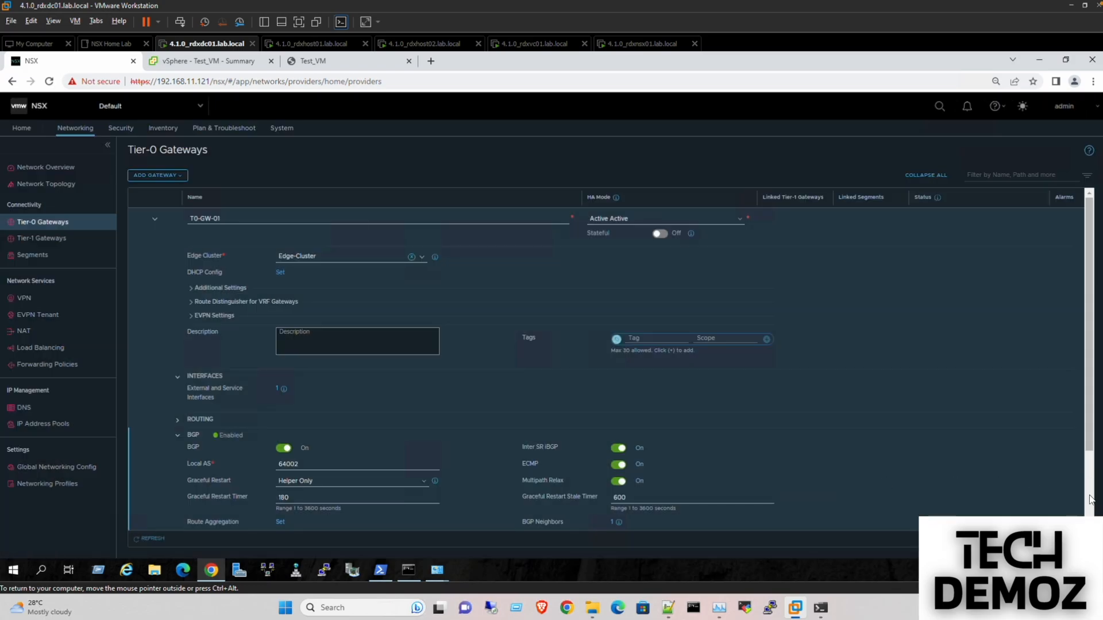
- Save T0-GW-01 and expand its Route Re-distribution settings
{"action": "scroll", "coordinate": [1079, 497], "scroll_direction": "down", "scroll_amount": 3}
{"action": "left_click", "coordinate": [204, 451]}
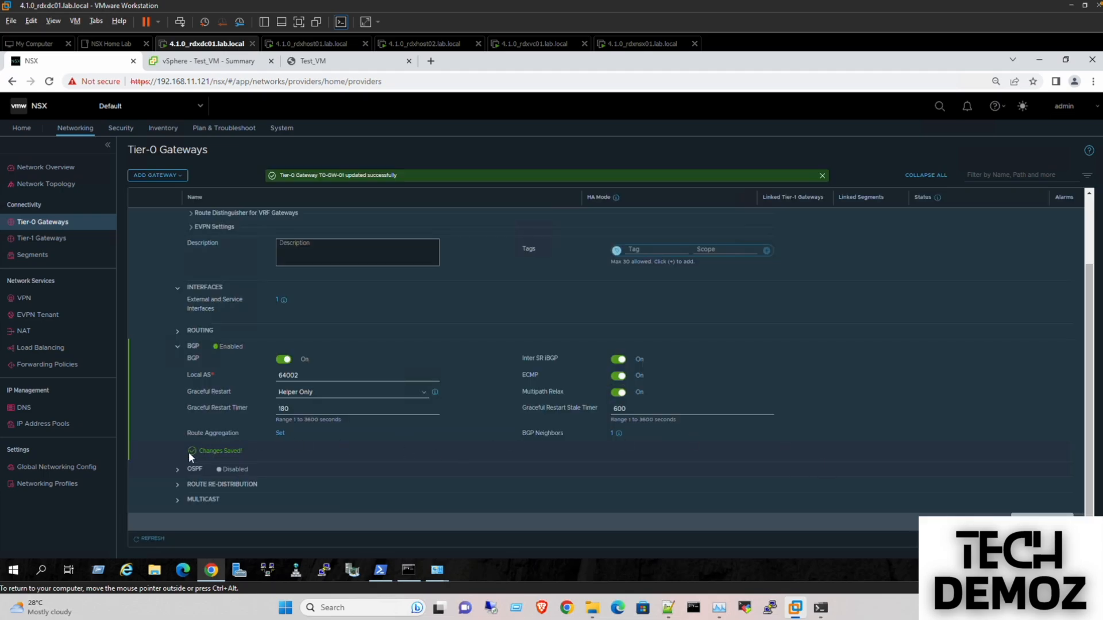
{"action": "left_click", "coordinate": [178, 486]}
- Create re-distribution entry Route-Red with Tier-0 and Tier-1 connected interfaces and segments as sources
{"action": "left_click", "coordinate": [279, 498]}
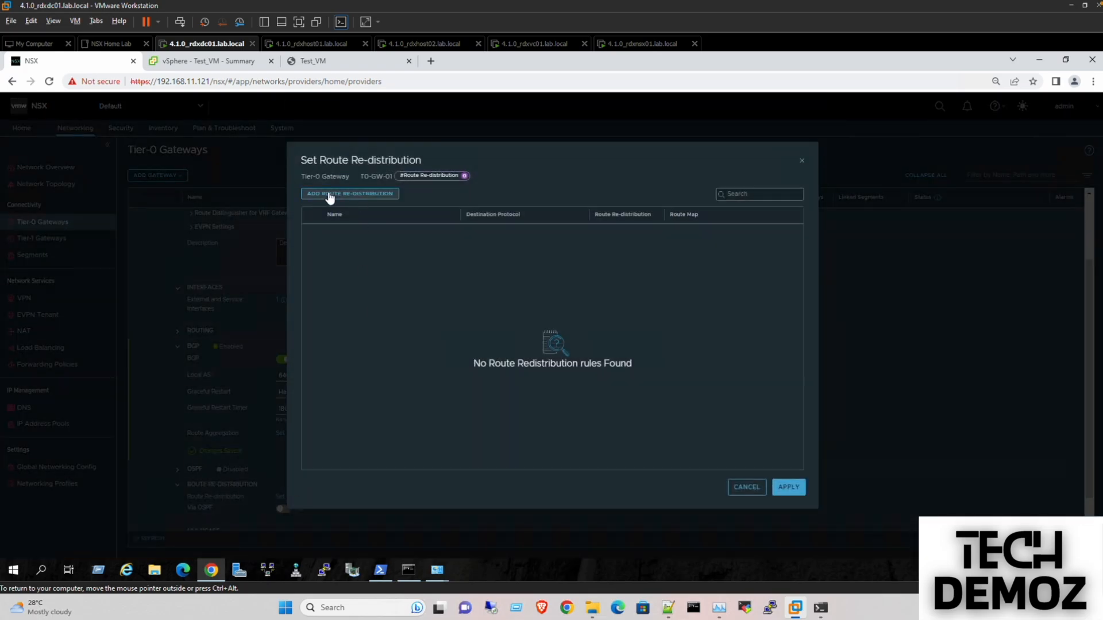
{"action": "left_click", "coordinate": [329, 196]}
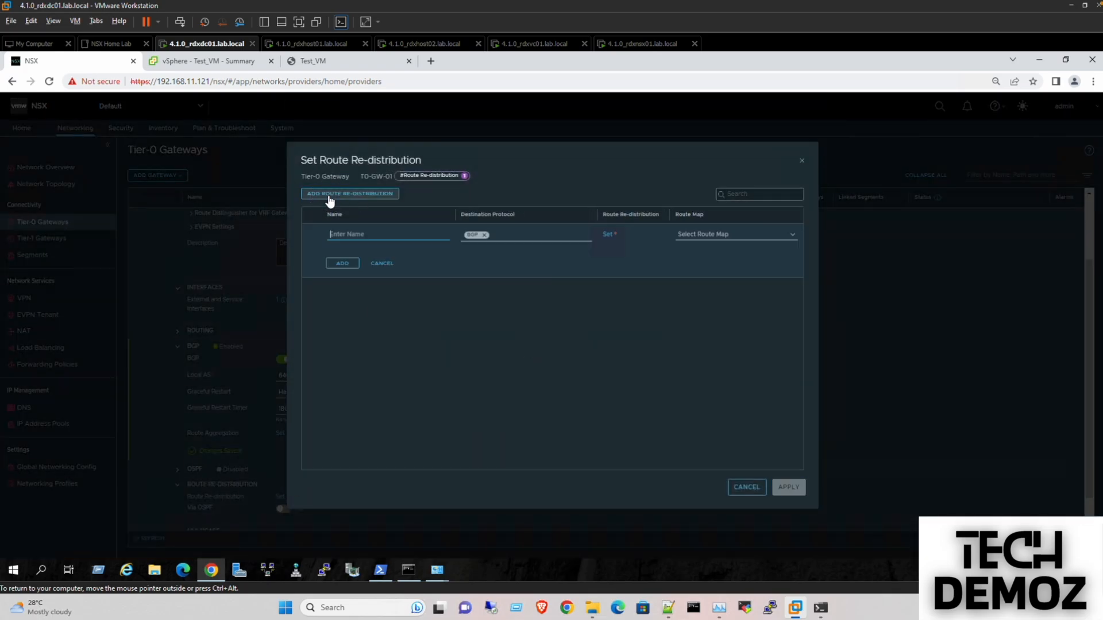
{"action": "type", "text": "Route-Red"}
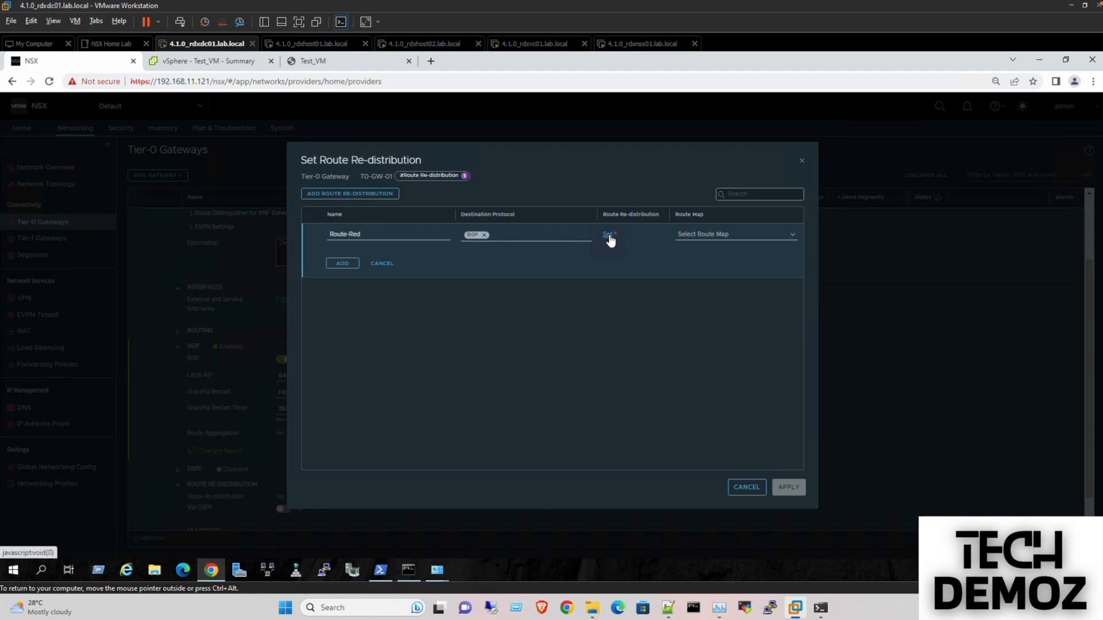
{"action": "left_click", "coordinate": [608, 235]}
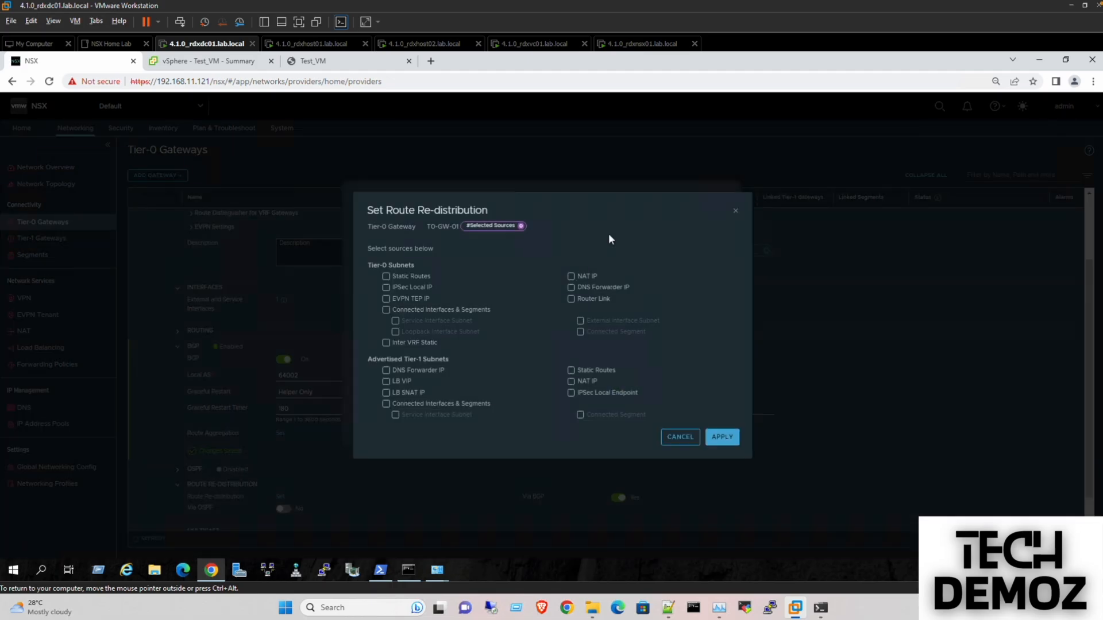
{"action": "left_click", "coordinate": [386, 310]}
{"action": "left_click", "coordinate": [386, 310]}
{"action": "left_click", "coordinate": [386, 404]}
{"action": "left_click", "coordinate": [386, 310]}
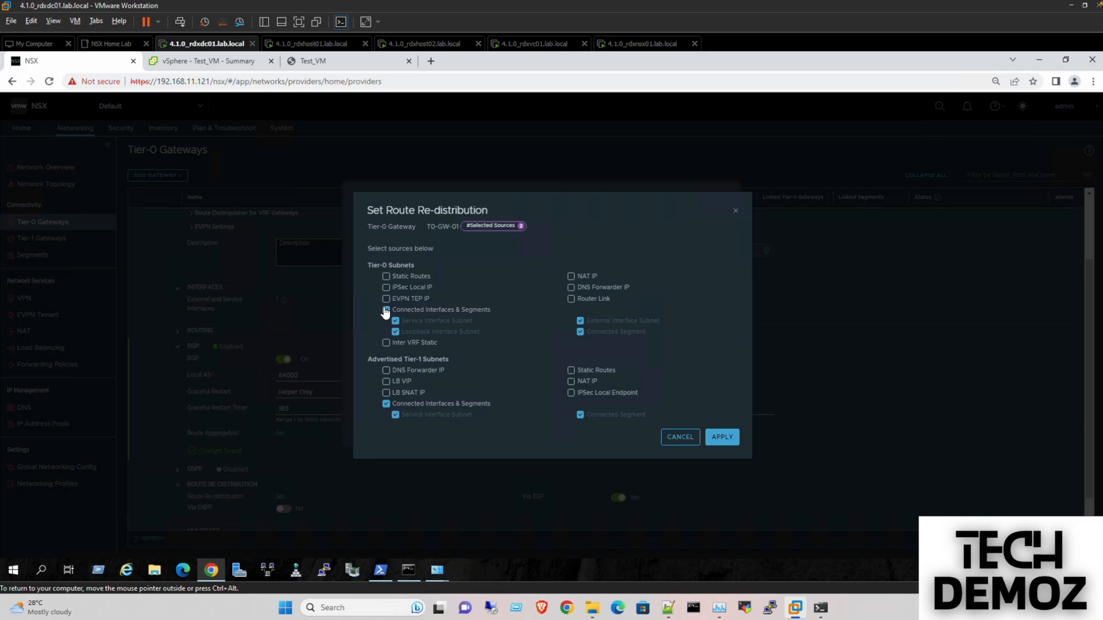
{"action": "left_click", "coordinate": [722, 437]}
- Apply the Route-Red entry and save the T0-GW-01 gateway
{"action": "left_click", "coordinate": [337, 263]}
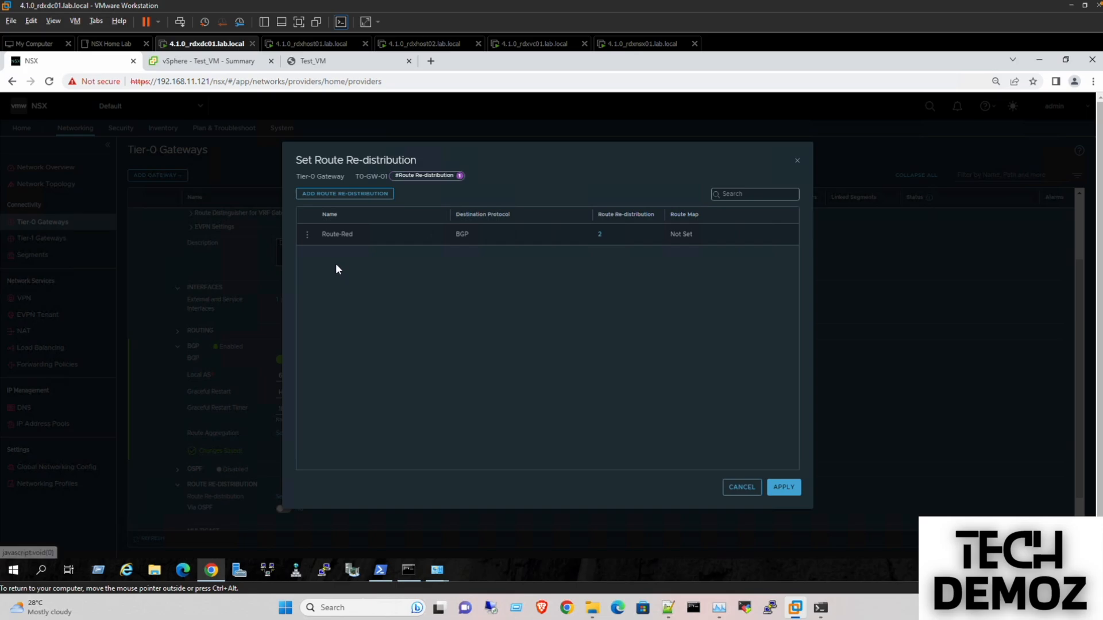
{"action": "left_click", "coordinate": [785, 485]}
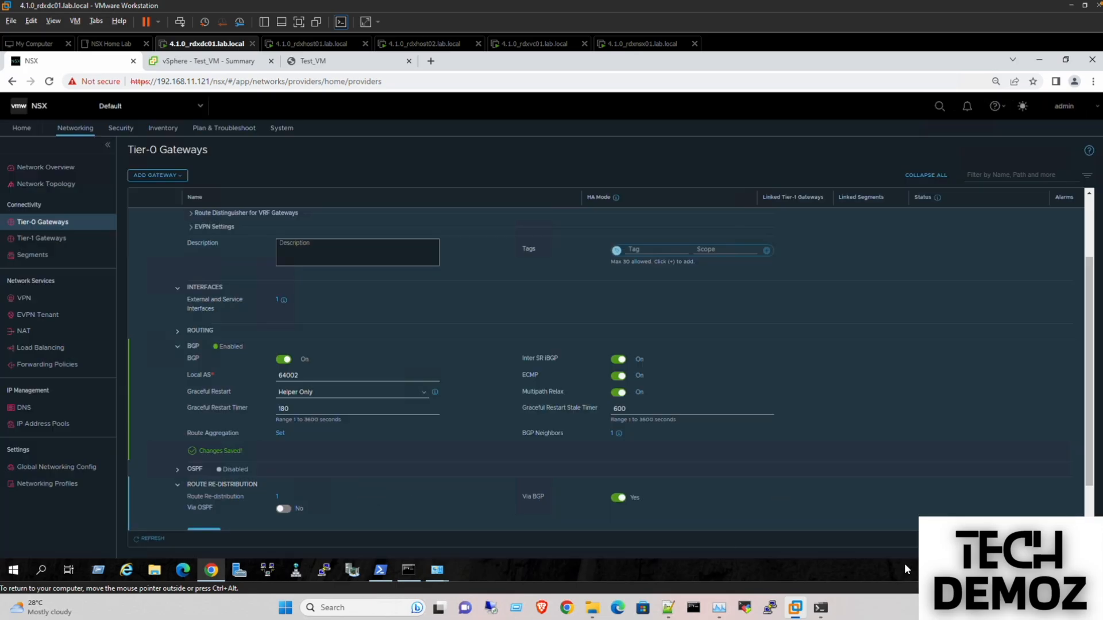
{"action": "scroll", "coordinate": [564, 515], "scroll_direction": "down", "scroll_amount": 1}
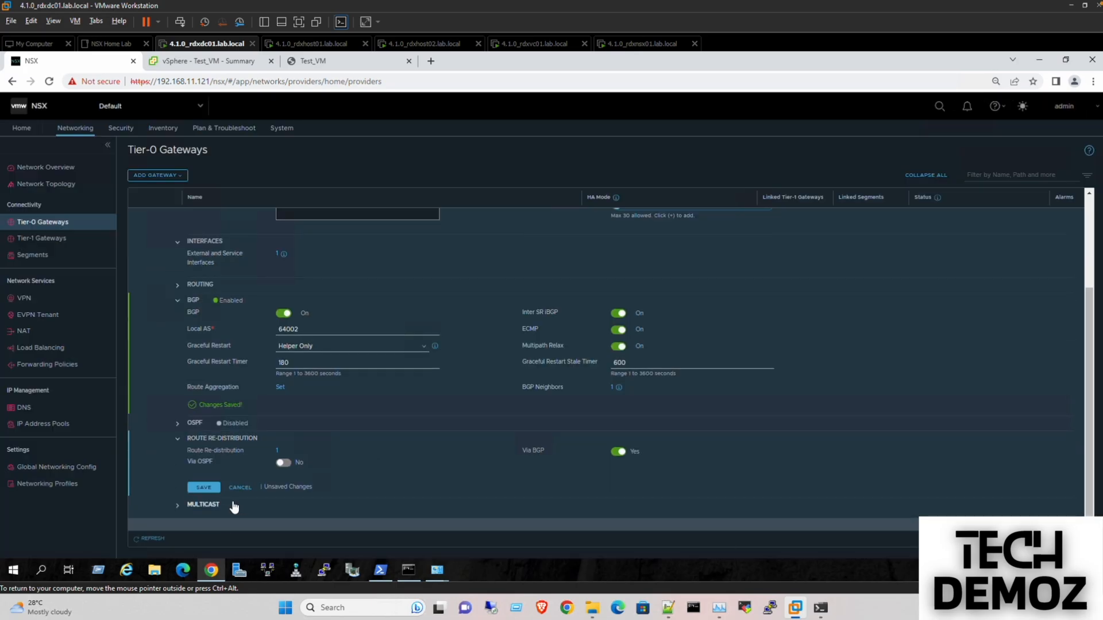
{"action": "left_click", "coordinate": [203, 488]}
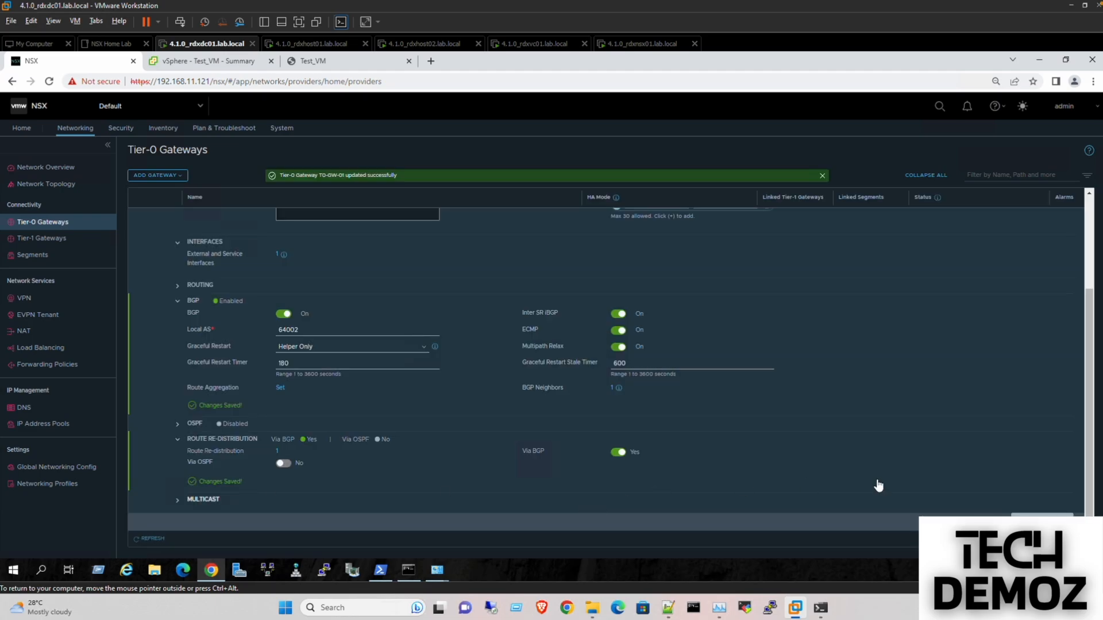
{"action": "left_click", "coordinate": [1042, 522]}
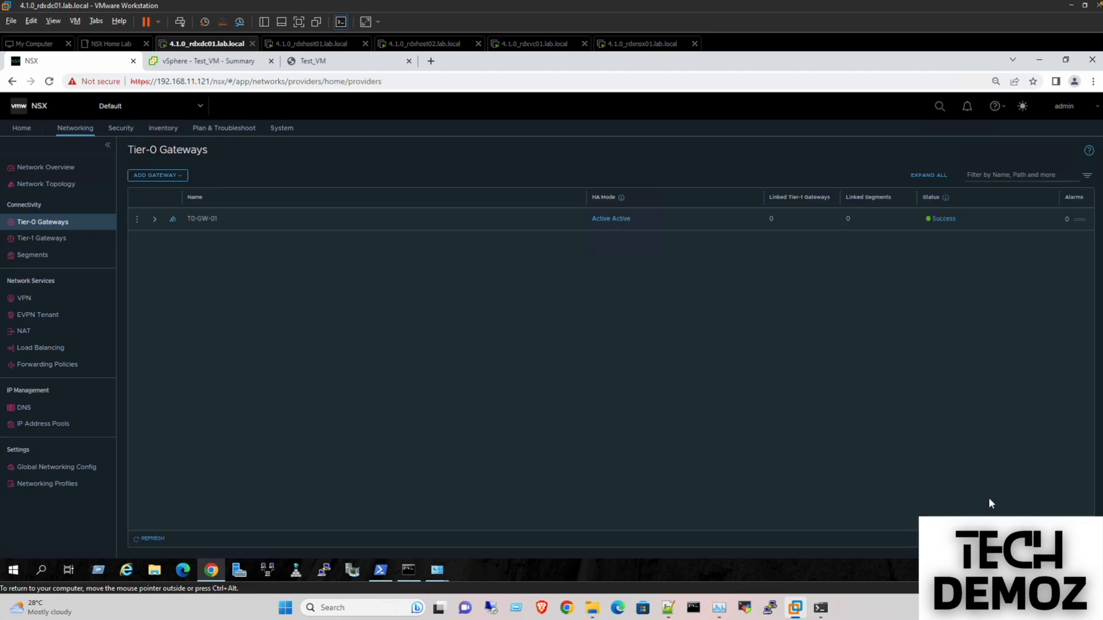
- Confirm BGP neighbor 192.168.50.1 on T0-GW-01 reports an Established connection
{"action": "left_click", "coordinate": [153, 539]}
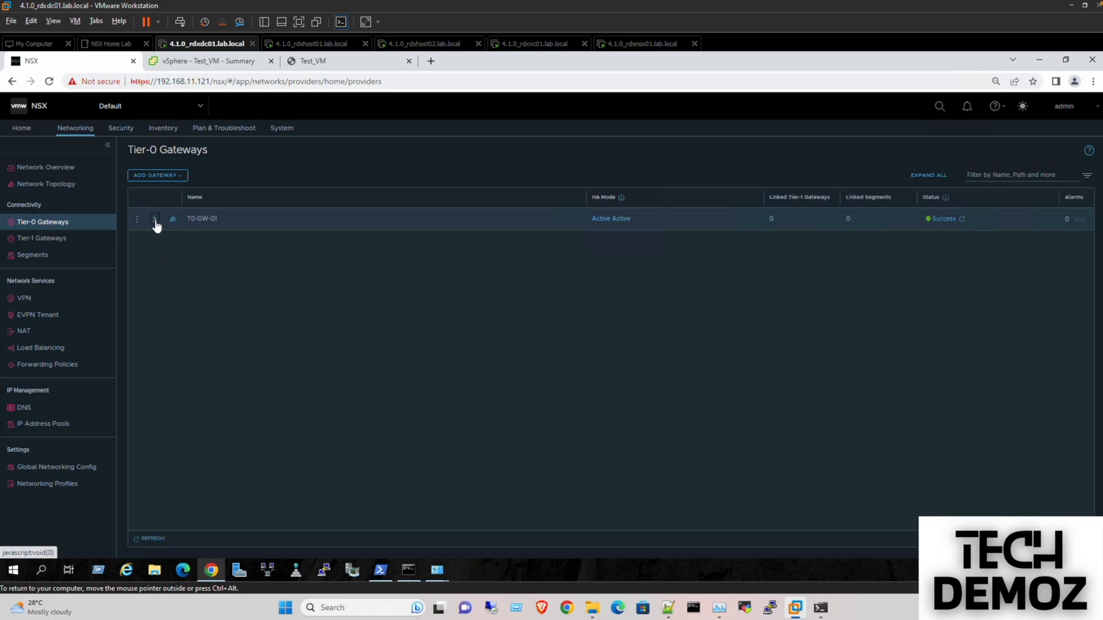
{"action": "left_click", "coordinate": [155, 220]}
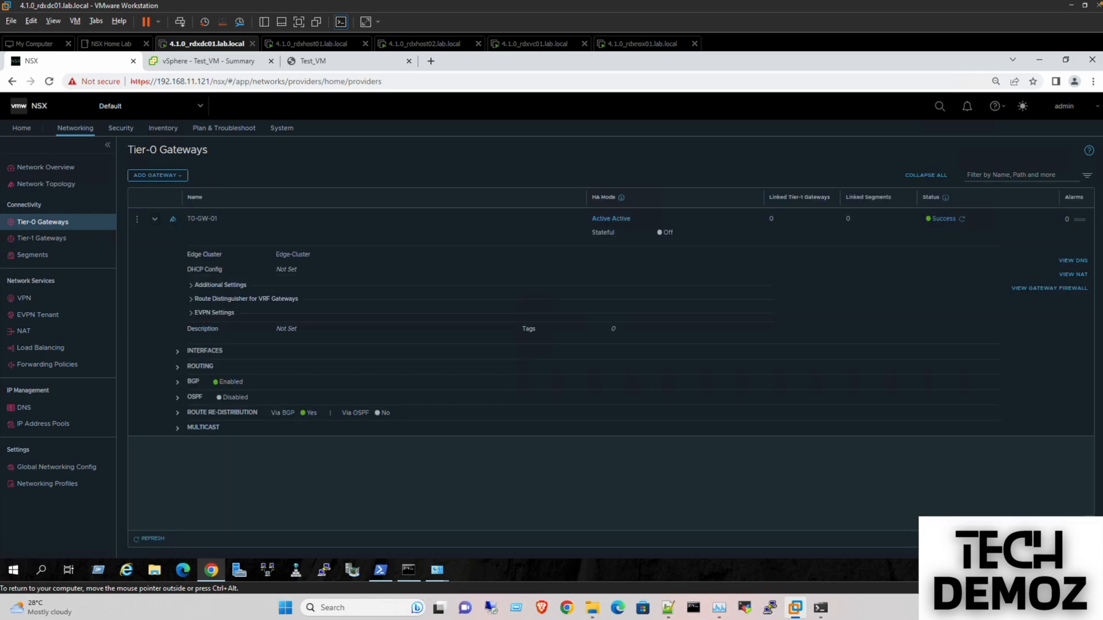
{"action": "left_click", "coordinate": [178, 383]}
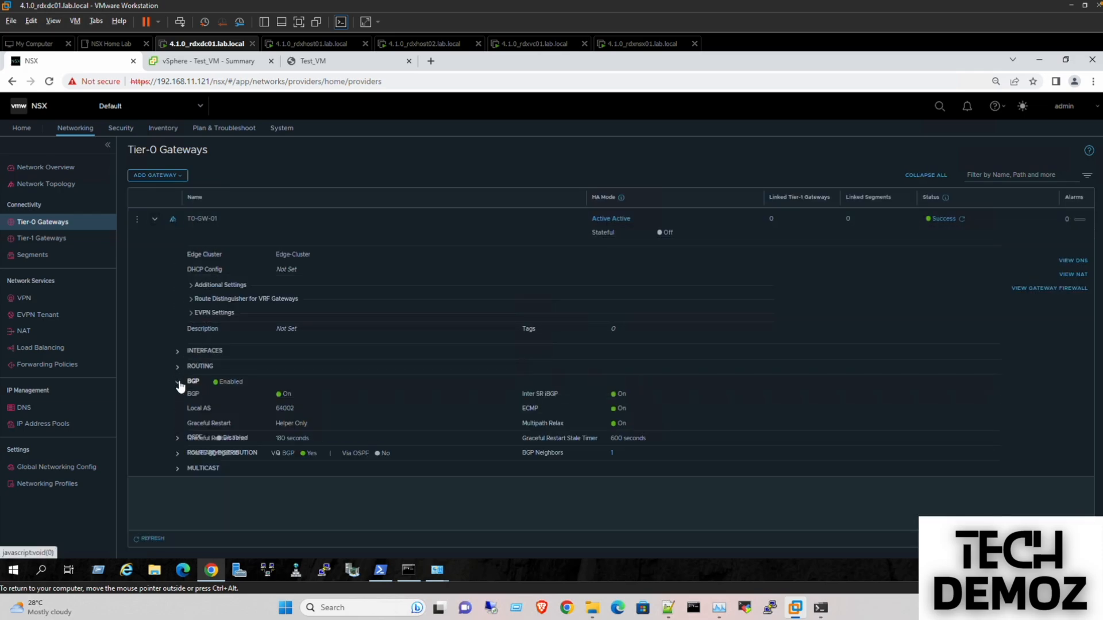
{"action": "left_click", "coordinate": [612, 451]}
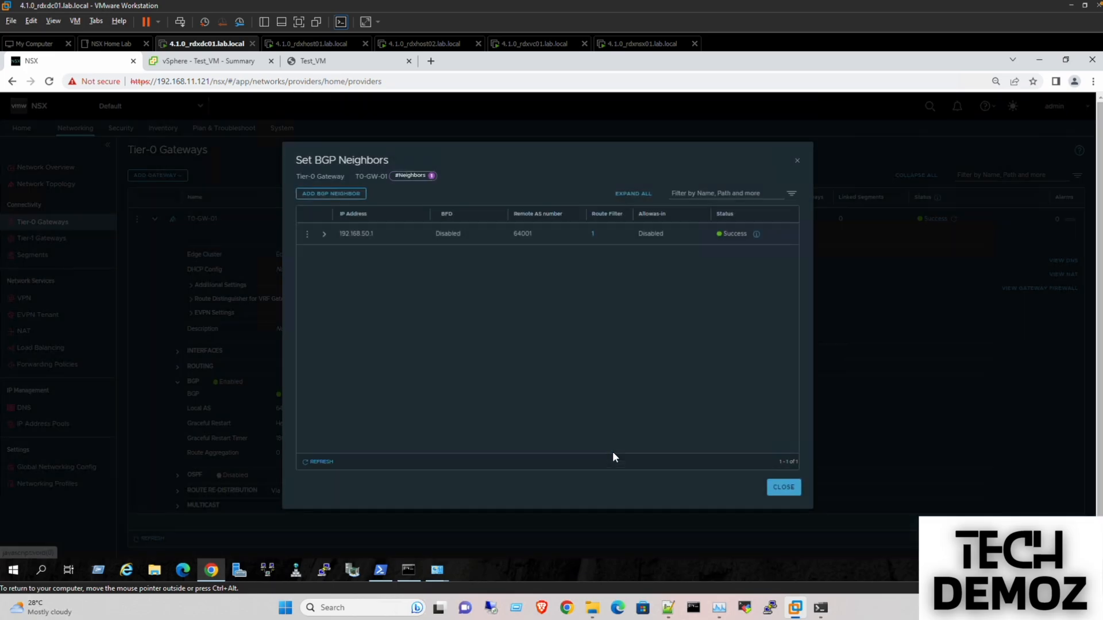
{"action": "left_click", "coordinate": [762, 235]}
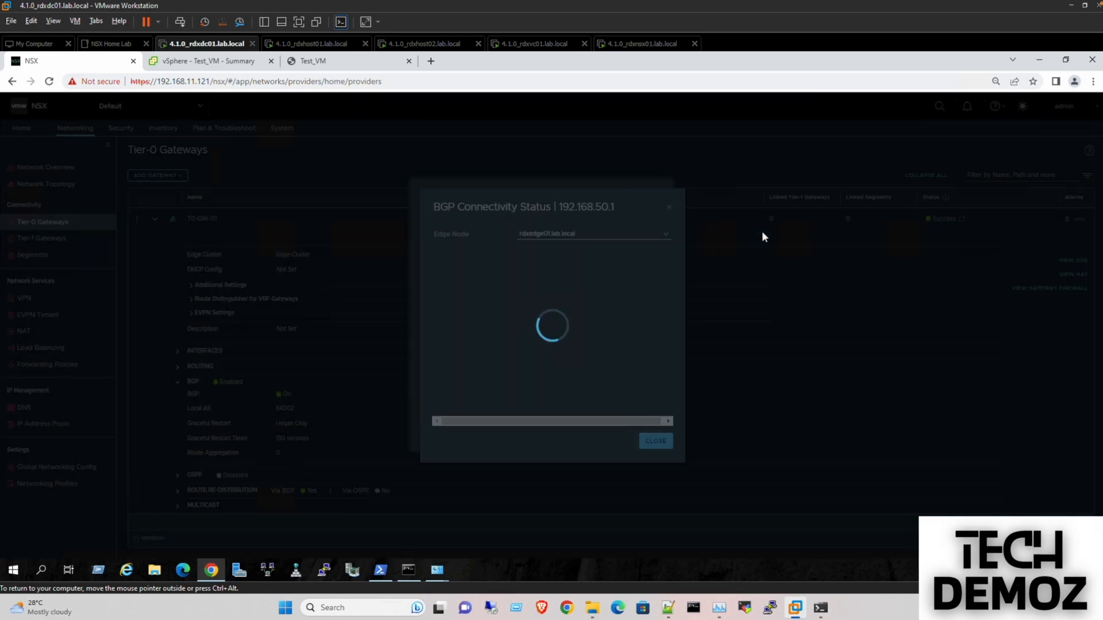
{"action": "double_click", "coordinate": [560, 264]}
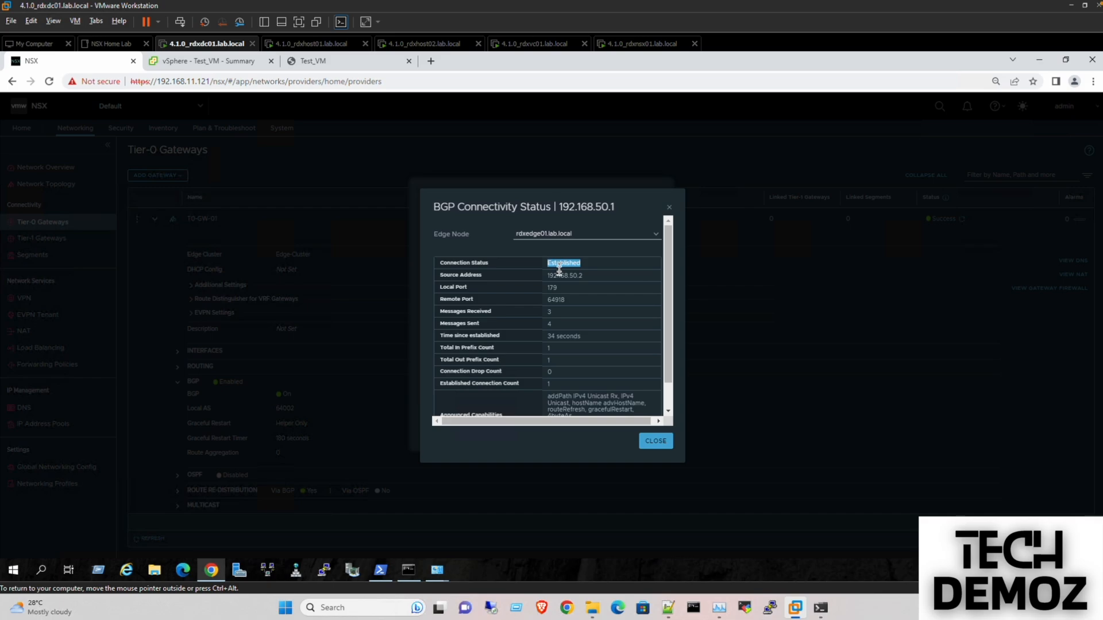
{"action": "scroll", "coordinate": [563, 386], "scroll_direction": "down", "scroll_amount": 1}
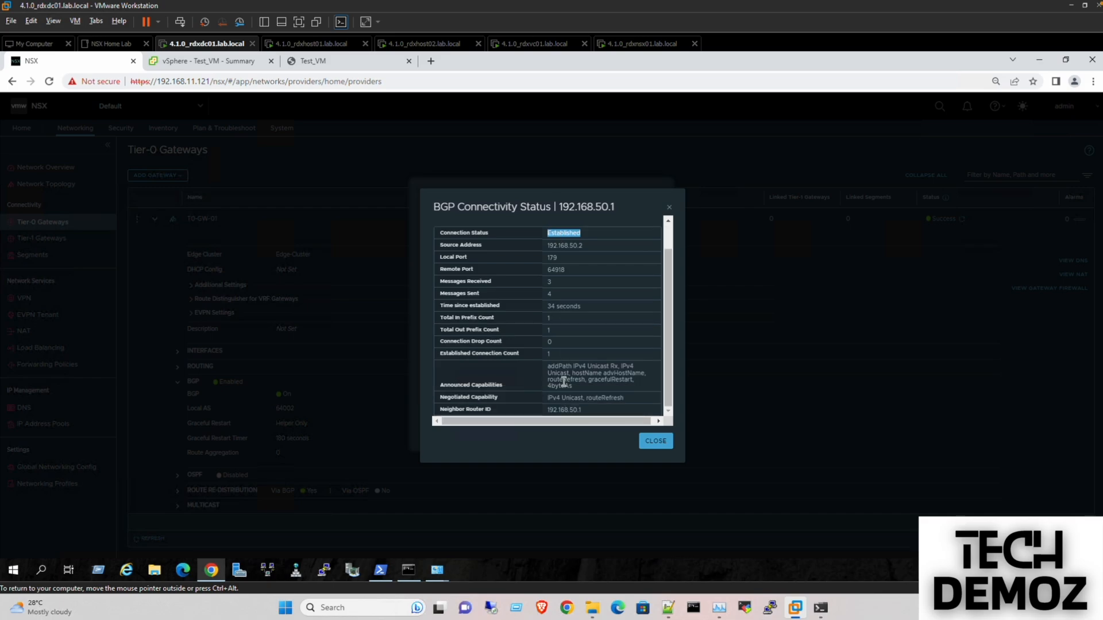
{"action": "left_click", "coordinate": [655, 440]}
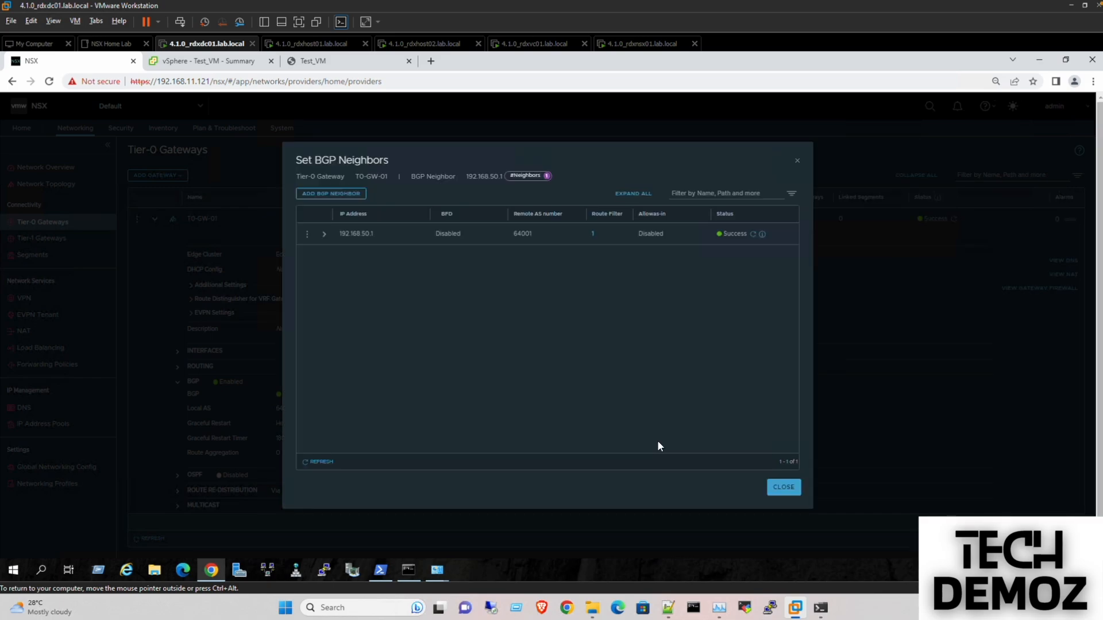
{"action": "left_click", "coordinate": [793, 494]}
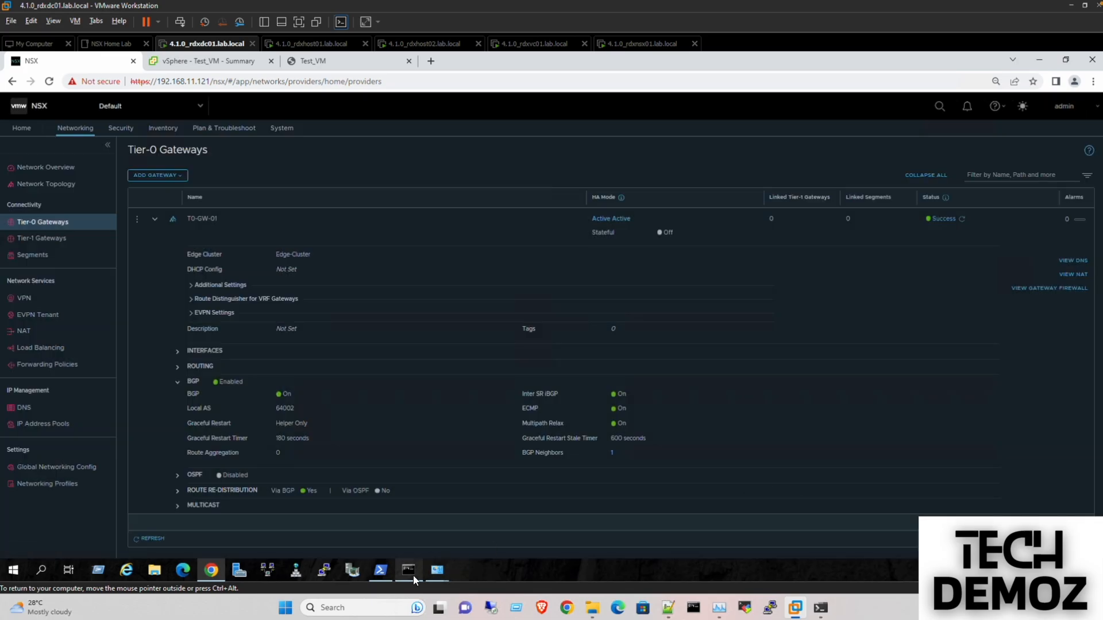
- Run Get-BgpPeer in PowerShell and confirm peer SitaA is now Connected
{"action": "left_click", "coordinate": [380, 571]}
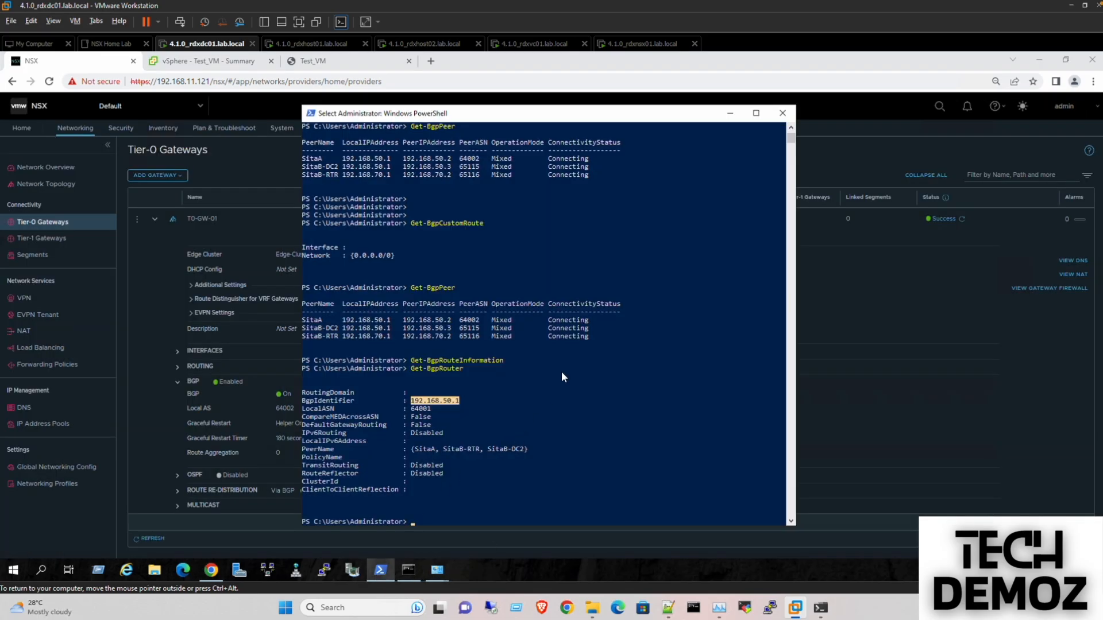
{"action": "left_click", "coordinate": [606, 458]}
{"action": "key", "text": "Escape"}
{"action": "type", "text": "Get"}
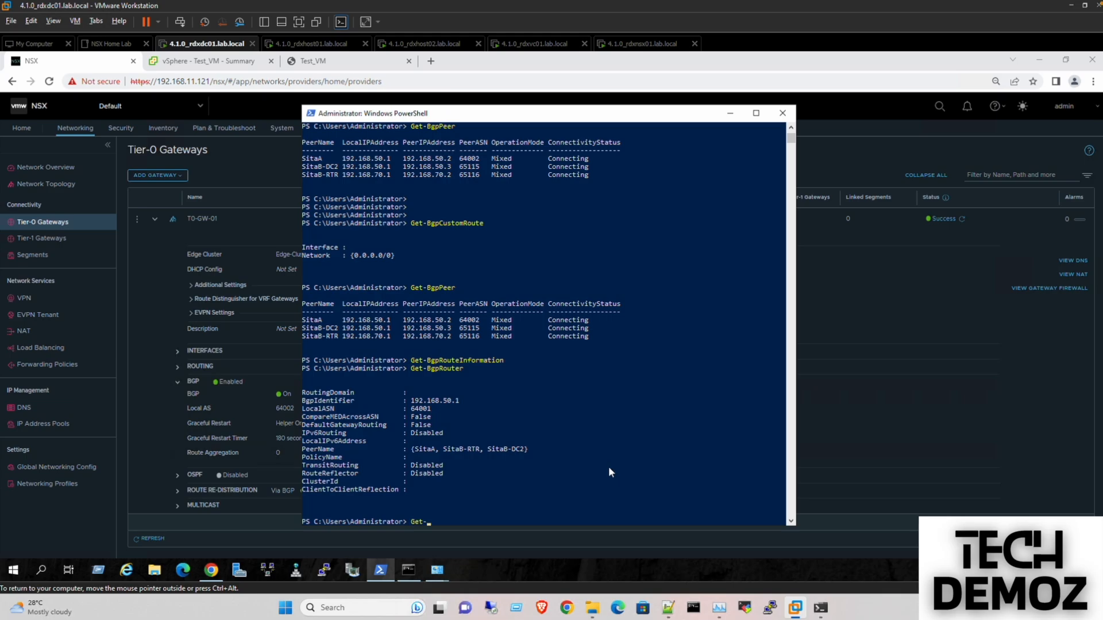
{"action": "type", "text": "-BgpPeer"}
{"action": "key", "text": "Return"}
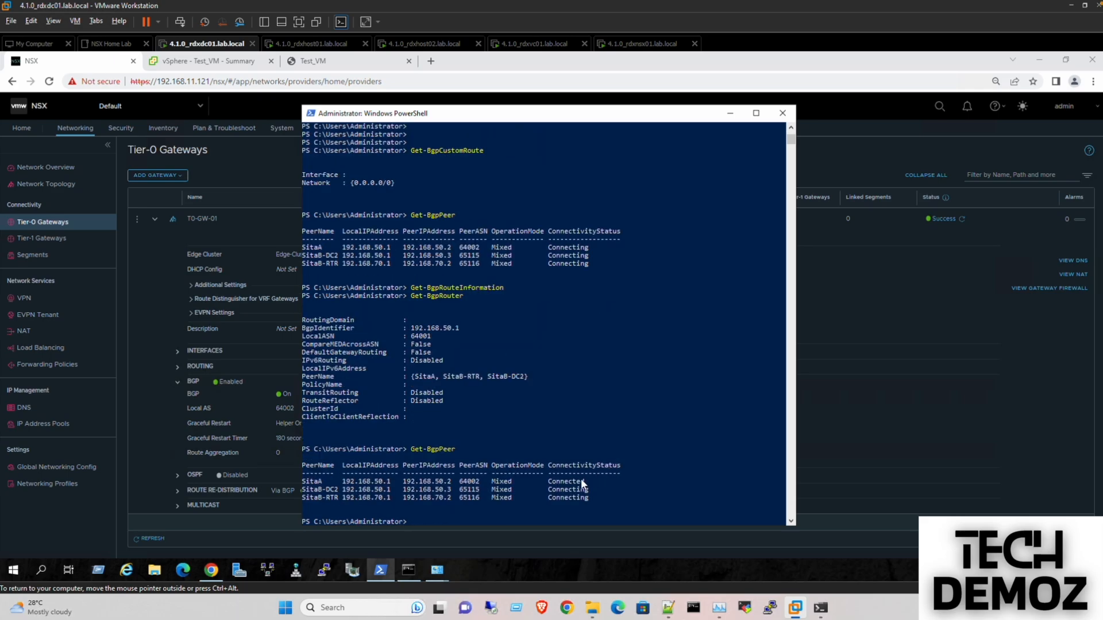
{"action": "left_click_drag", "start_coordinate": [589, 482], "coordinate": [304, 482]}
{"action": "left_click_drag", "start_coordinate": [588, 248], "coordinate": [306, 250]}
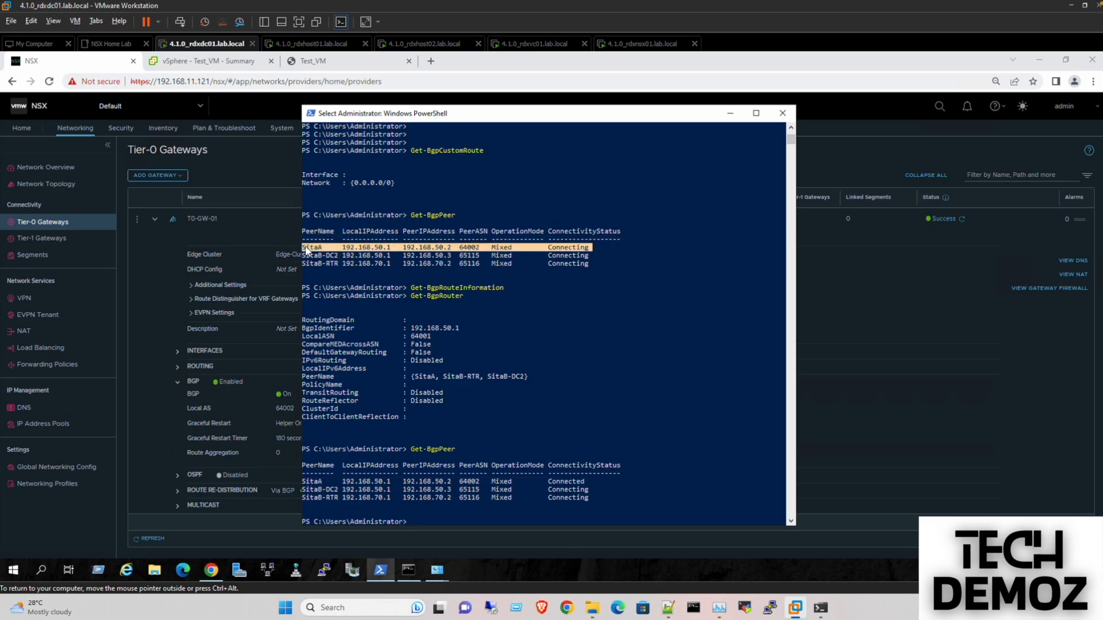
{"action": "left_click", "coordinate": [425, 509]}
- Ping 192.168.50.2 until replies arrive, then stop it
{"action": "key", "text": "Return"}
{"action": "key", "text": "Return"}
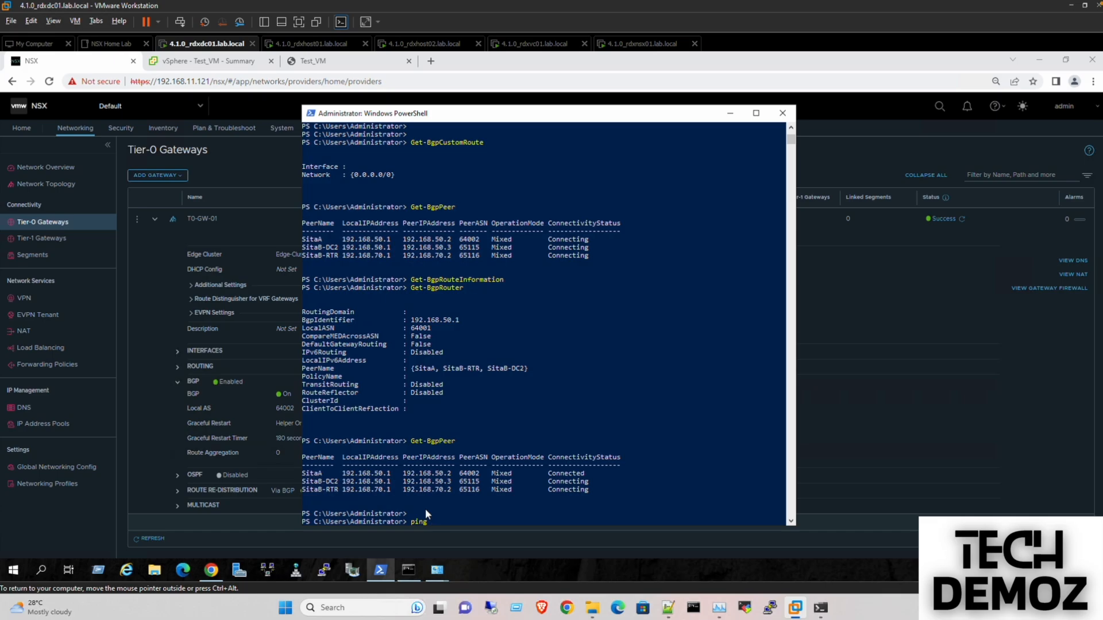
{"action": "type", "text": "ping 192.168.50.2"}
{"action": "key", "text": "Return"}
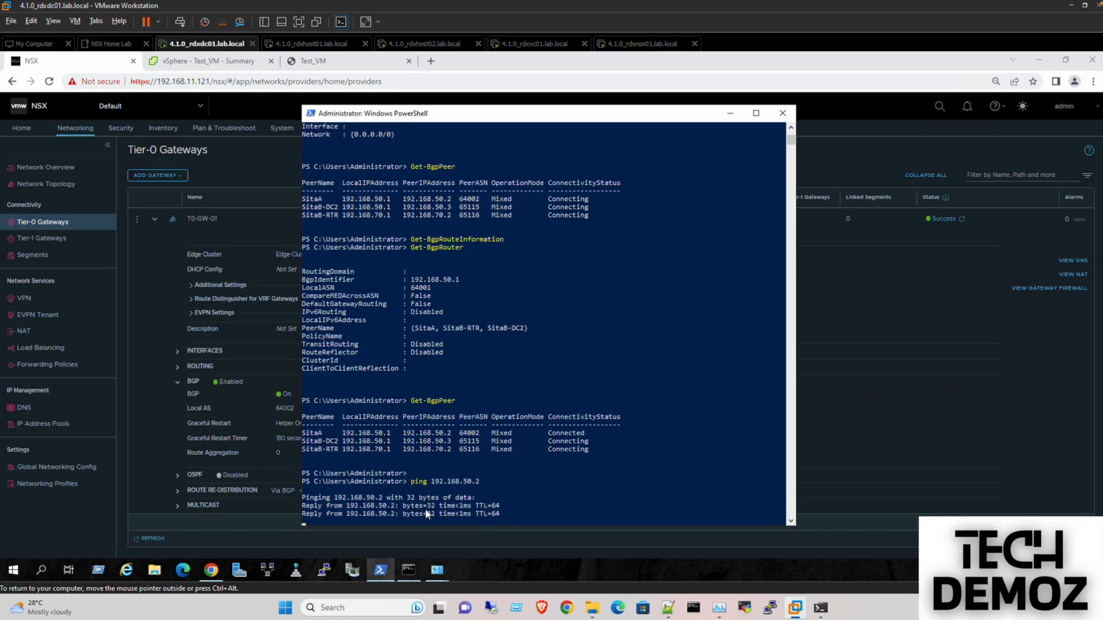
{"action": "key", "text": "ctrl+c"}
- Create Tier-1 gateway TO-GW-01 linked to T0-GW-01 with HA mode Distributed Only
{"action": "left_click", "coordinate": [730, 113]}
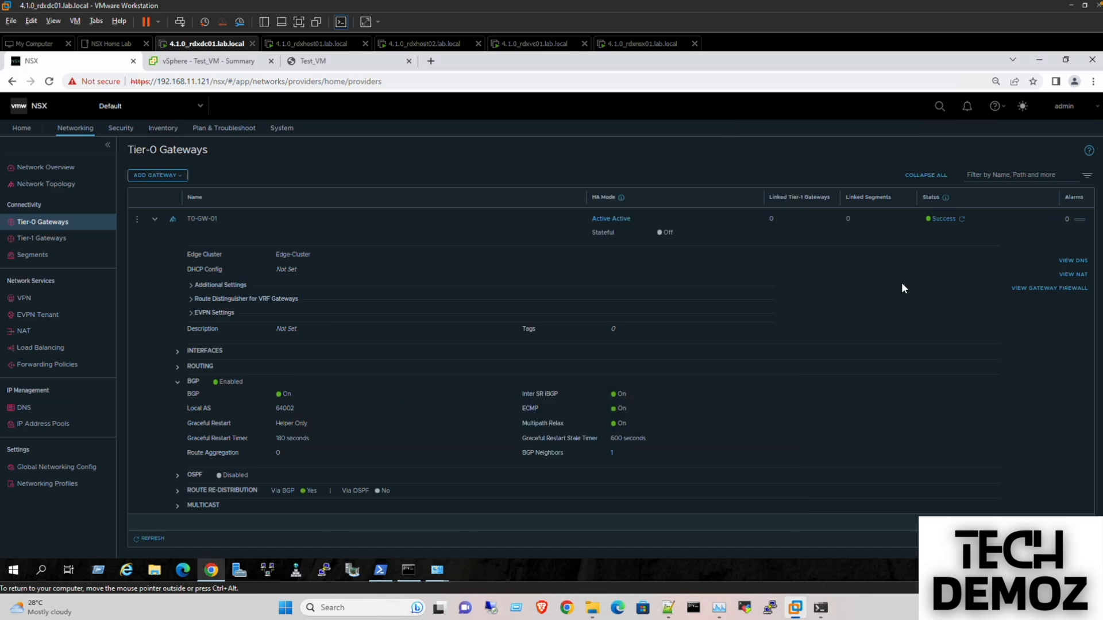
{"action": "left_click", "coordinate": [156, 220]}
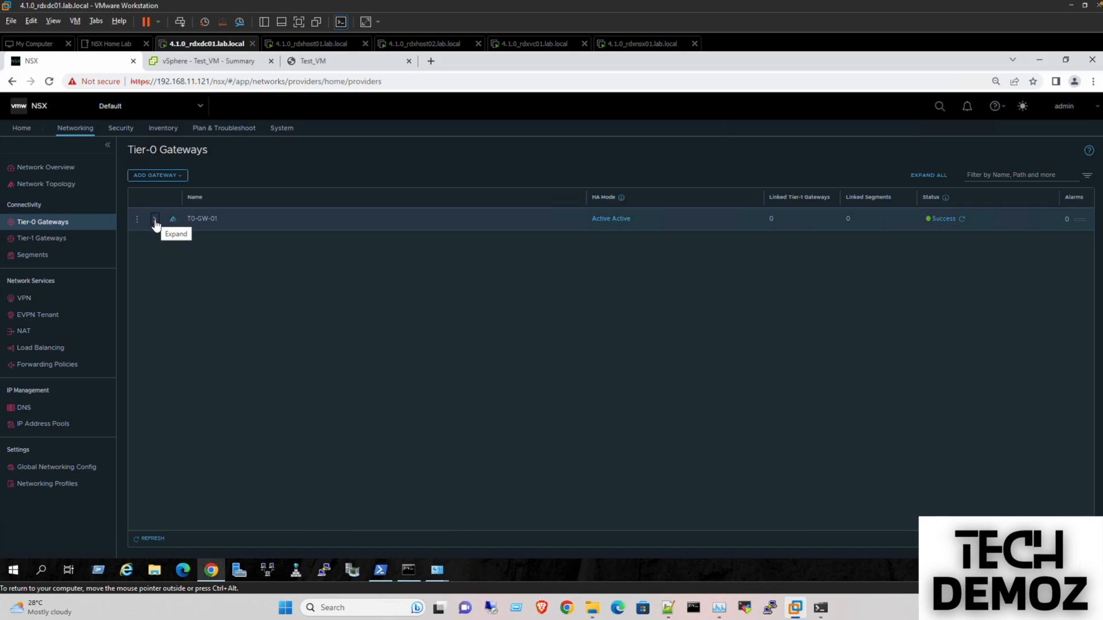
{"action": "left_click", "coordinate": [36, 240]}
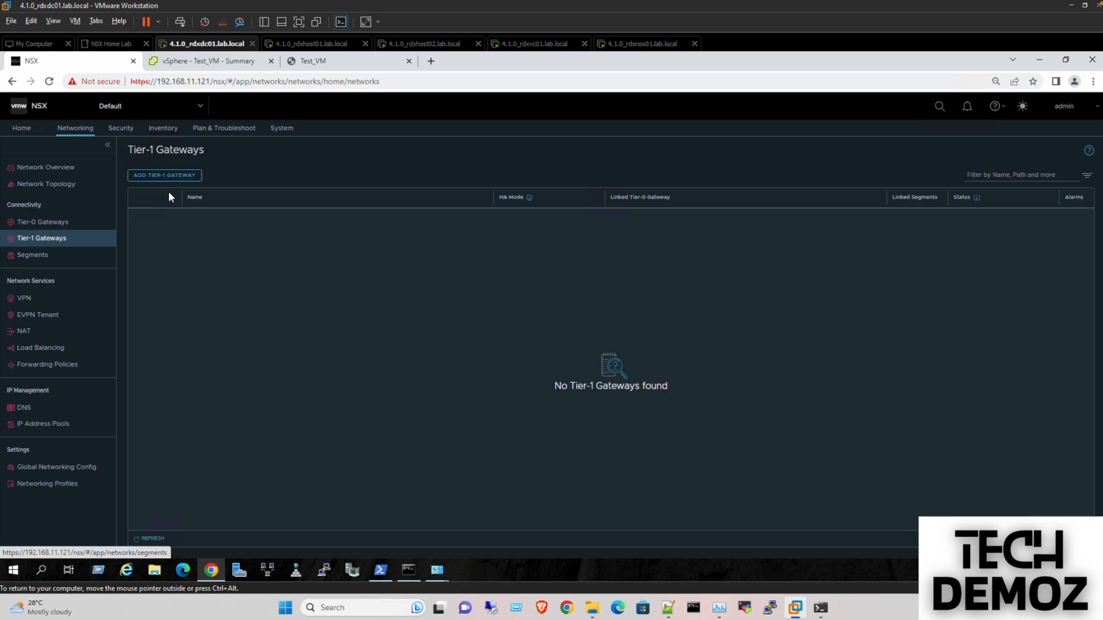
{"action": "left_click", "coordinate": [153, 177]}
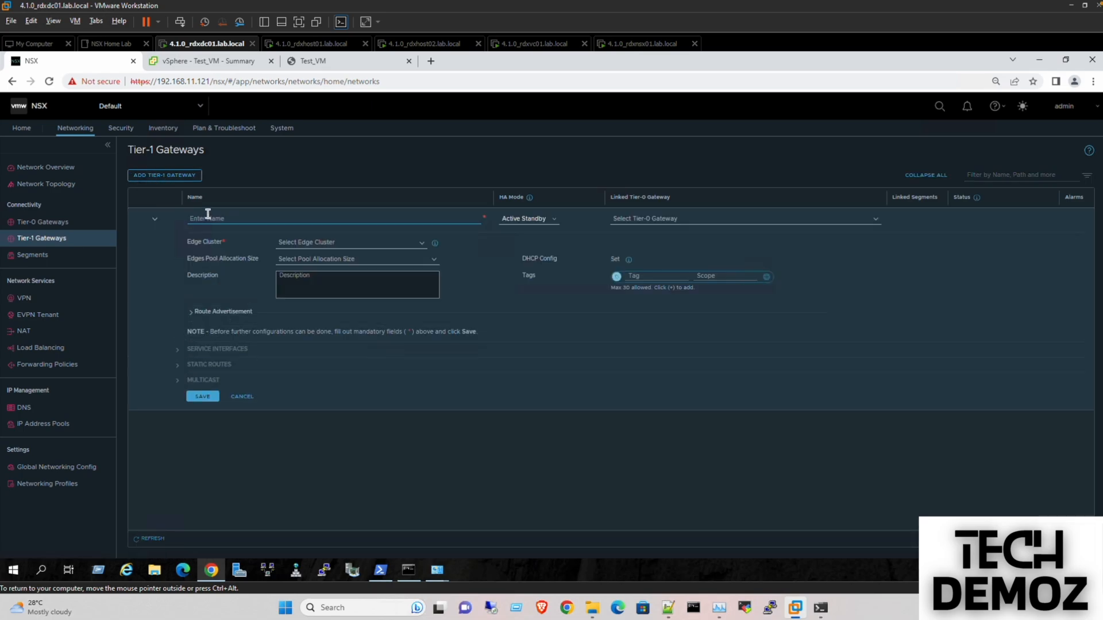
{"action": "type", "text": "T"}
{"action": "type", "text": "O"}
{"action": "type", "text": "-GW"}
{"action": "type", "text": "-01"}
{"action": "left_click", "coordinate": [668, 220]}
{"action": "left_click", "coordinate": [651, 234]}
{"action": "left_click", "coordinate": [542, 218]}
{"action": "left_click", "coordinate": [526, 246]}
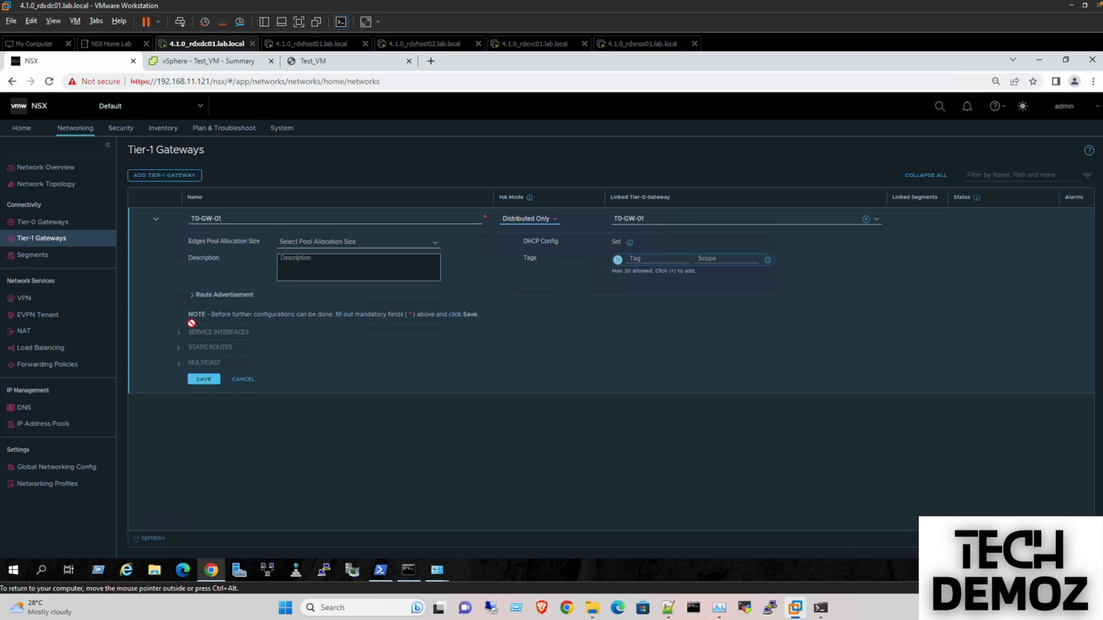
- Advertise all static routes and connected segments, then save the Tier-1 gateway
{"action": "left_click", "coordinate": [193, 296]}
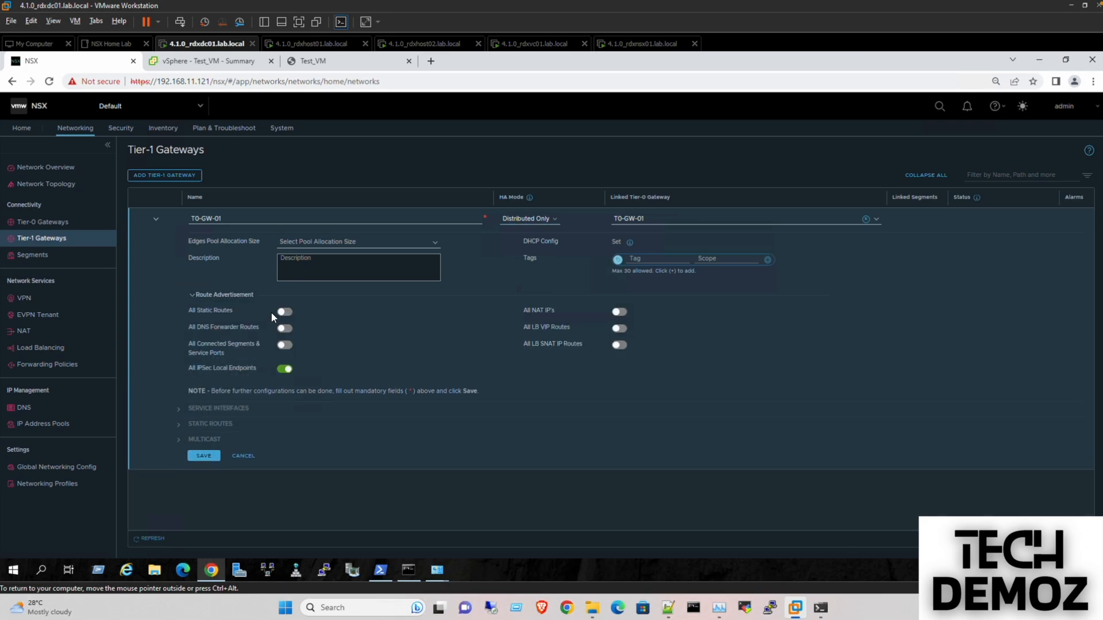
{"action": "left_click", "coordinate": [282, 345]}
{"action": "left_click", "coordinate": [284, 312]}
{"action": "left_click", "coordinate": [207, 455]}
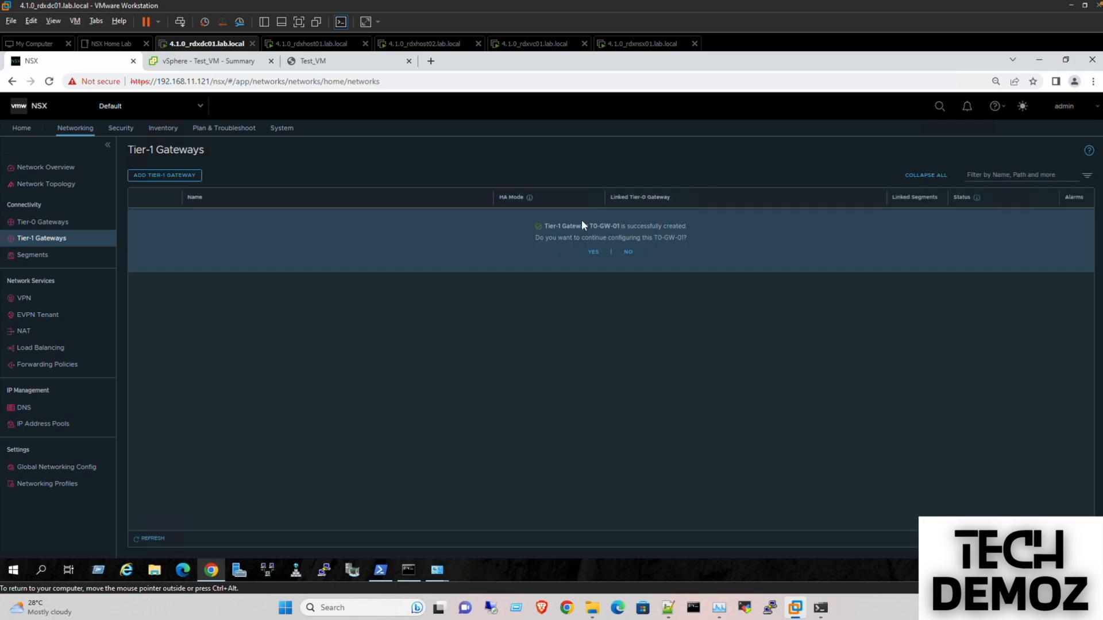
{"action": "left_click", "coordinate": [629, 254]}
{"action": "left_click", "coordinate": [153, 538]}
{"action": "left_click", "coordinate": [35, 255]}
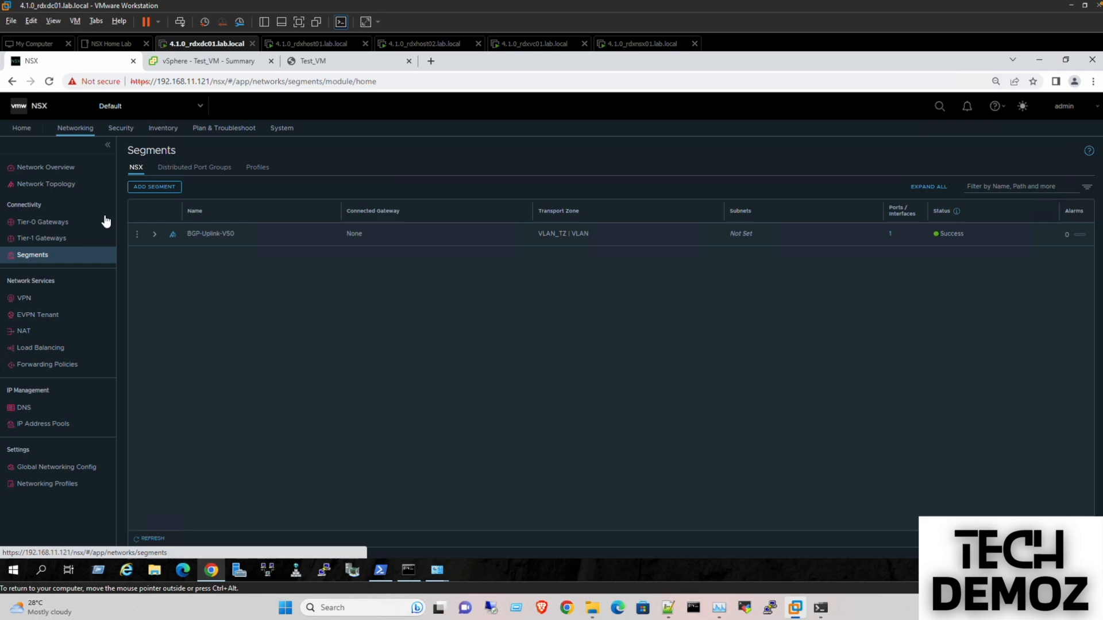
- Create Test-Segment on Overlay_TZ with gateway subnet 172.16.10.1/24 and save it
{"action": "left_click", "coordinate": [153, 186]}
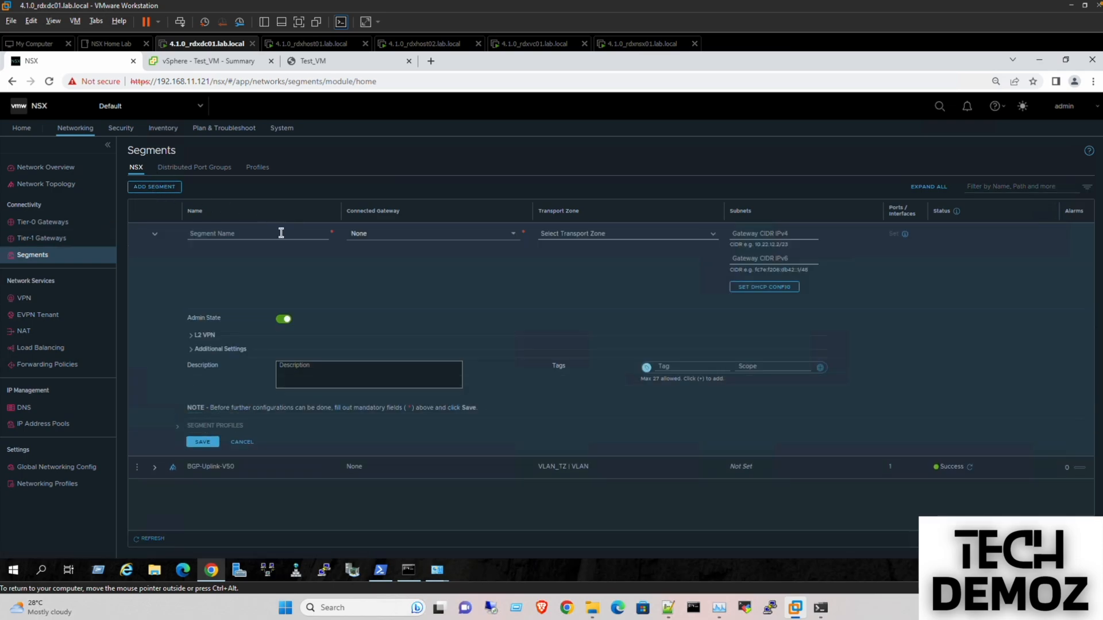
{"action": "type", "text": "Test"}
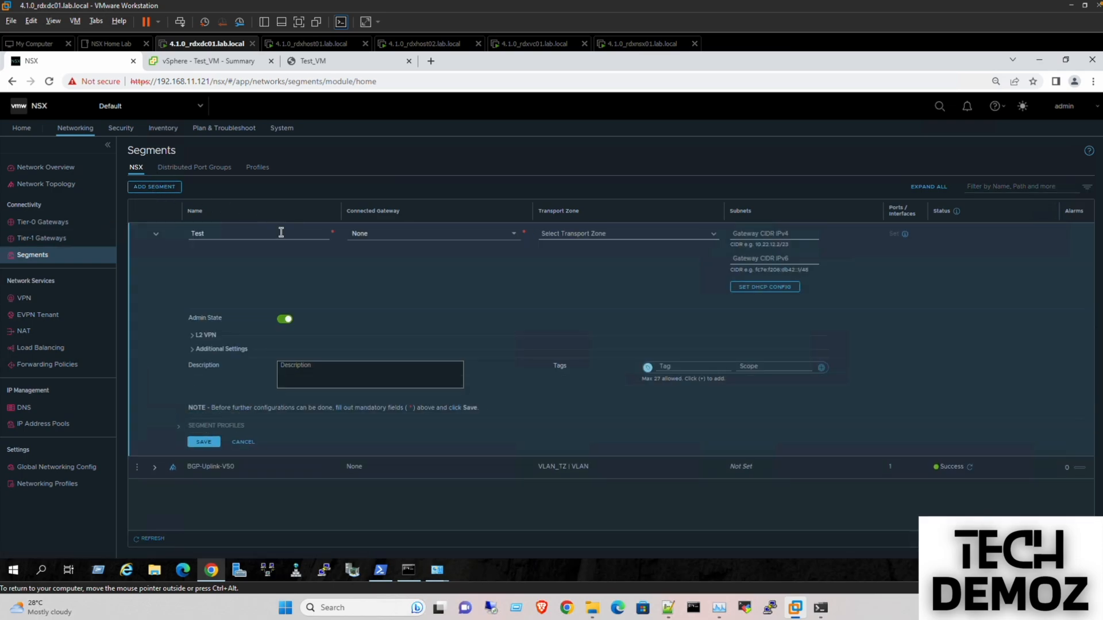
{"action": "type", "text": "-Segment"}
{"action": "left_click", "coordinate": [582, 235]}
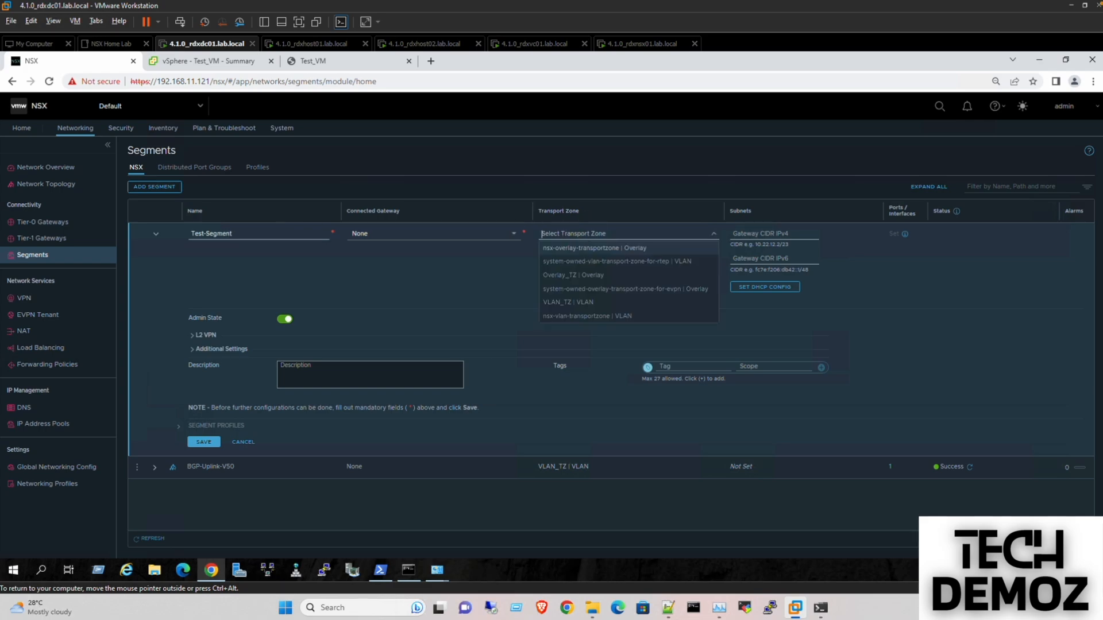
{"action": "left_click", "coordinate": [586, 282]}
{"action": "left_click", "coordinate": [751, 234]}
{"action": "type", "text": "172.16.10.1/24"}
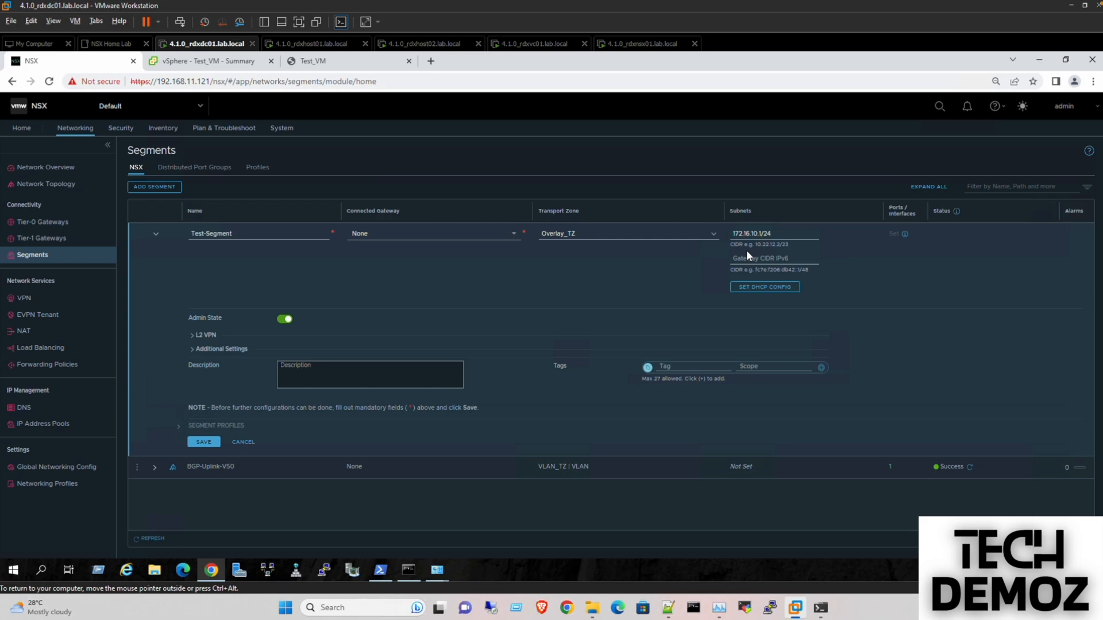
{"action": "left_click", "coordinate": [208, 443]}
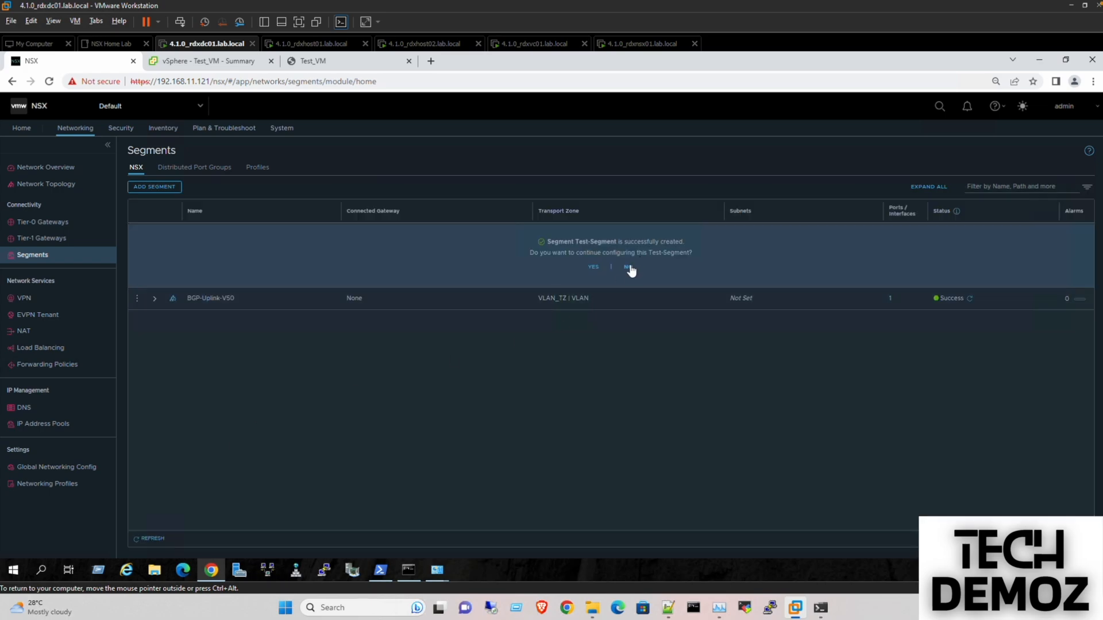
- Try attaching BGP-Uplink-V50 to the Tier-1 gateway, then discard that change
{"action": "left_click", "coordinate": [629, 266]}
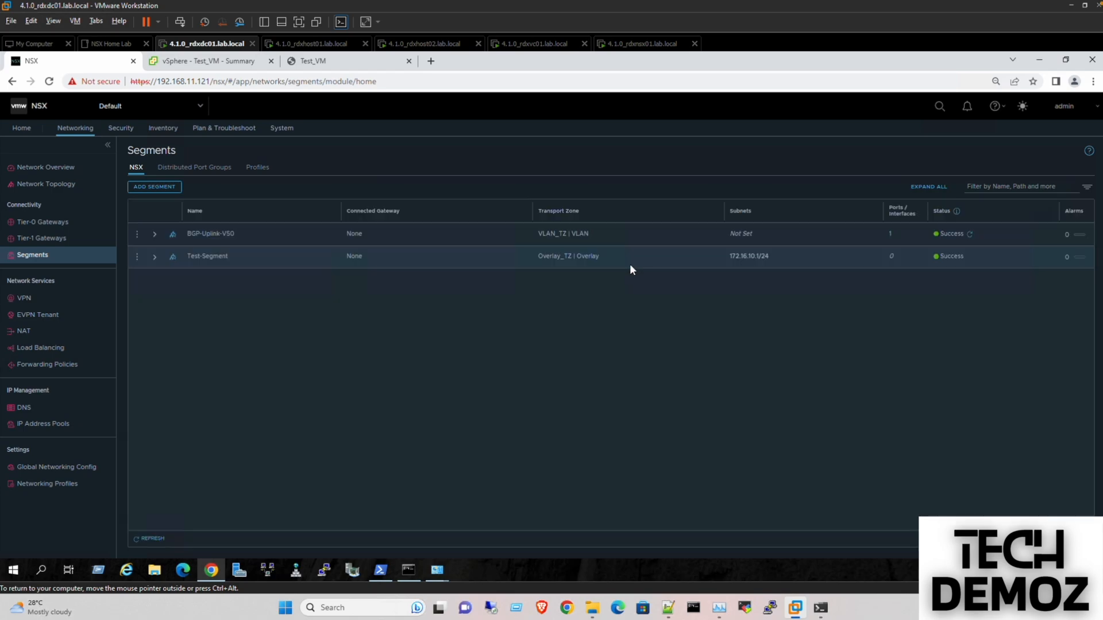
{"action": "left_click", "coordinate": [137, 234]}
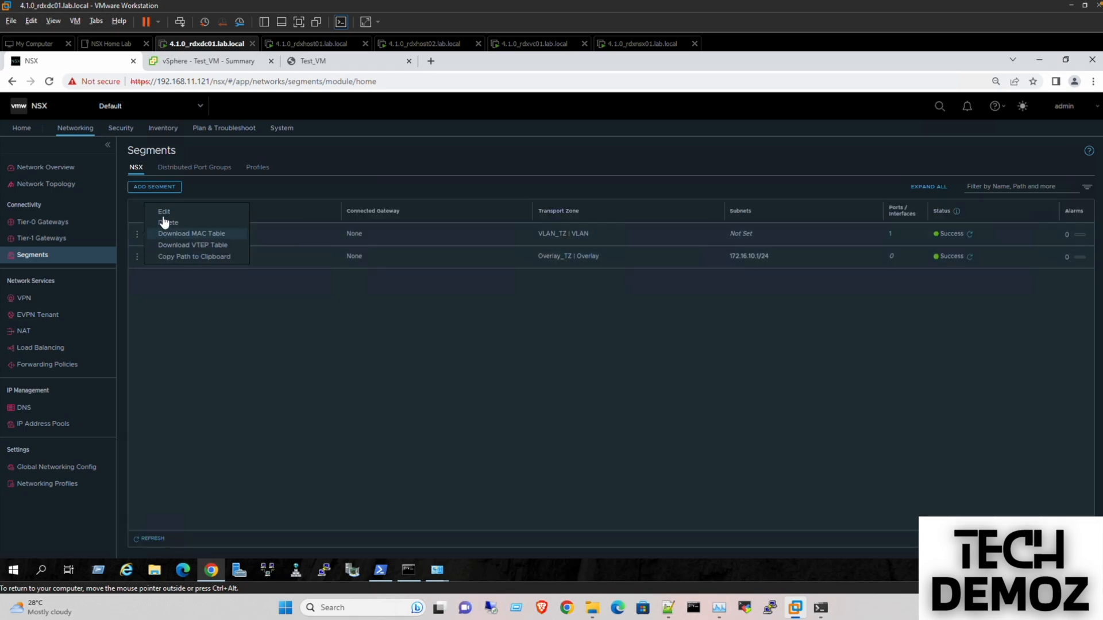
{"action": "left_click", "coordinate": [166, 229]}
{"action": "left_click", "coordinate": [362, 236]}
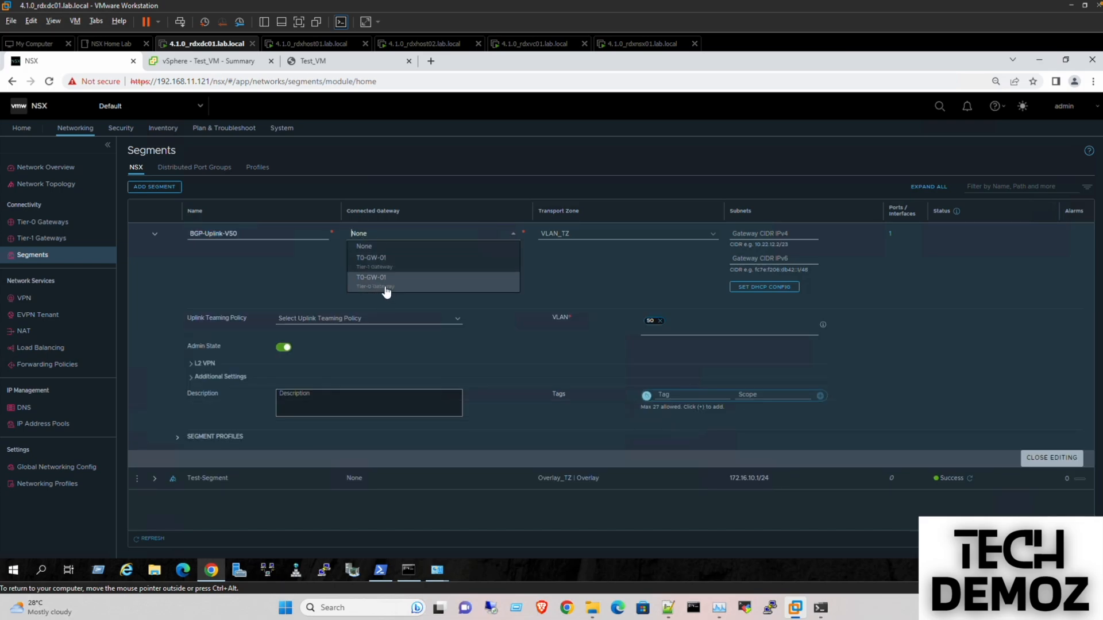
{"action": "left_click", "coordinate": [379, 262]}
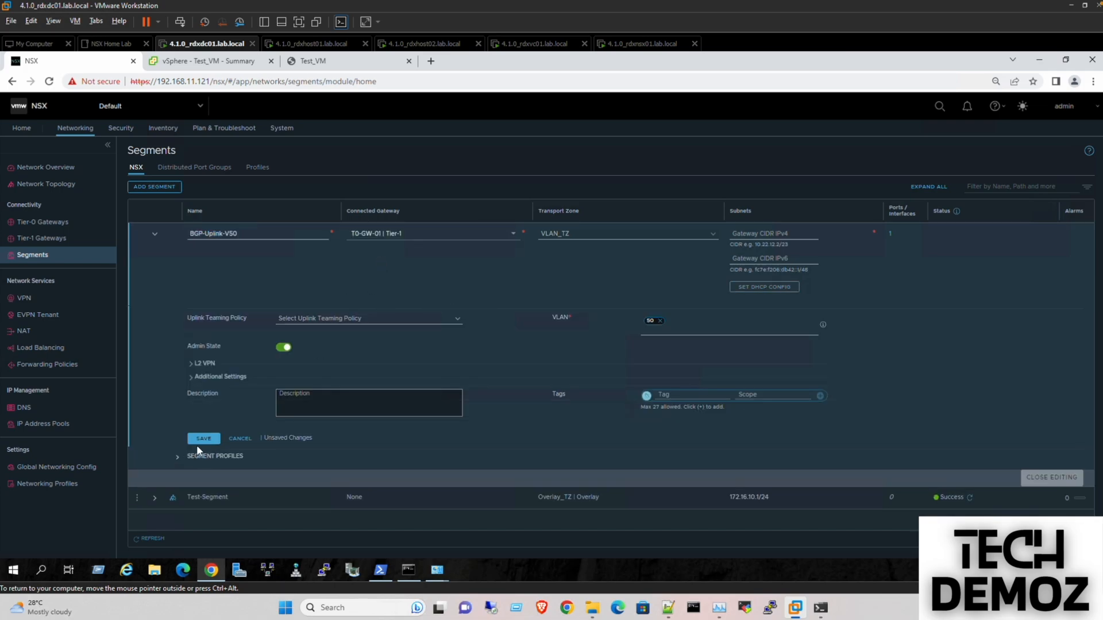
{"action": "left_click", "coordinate": [202, 440]}
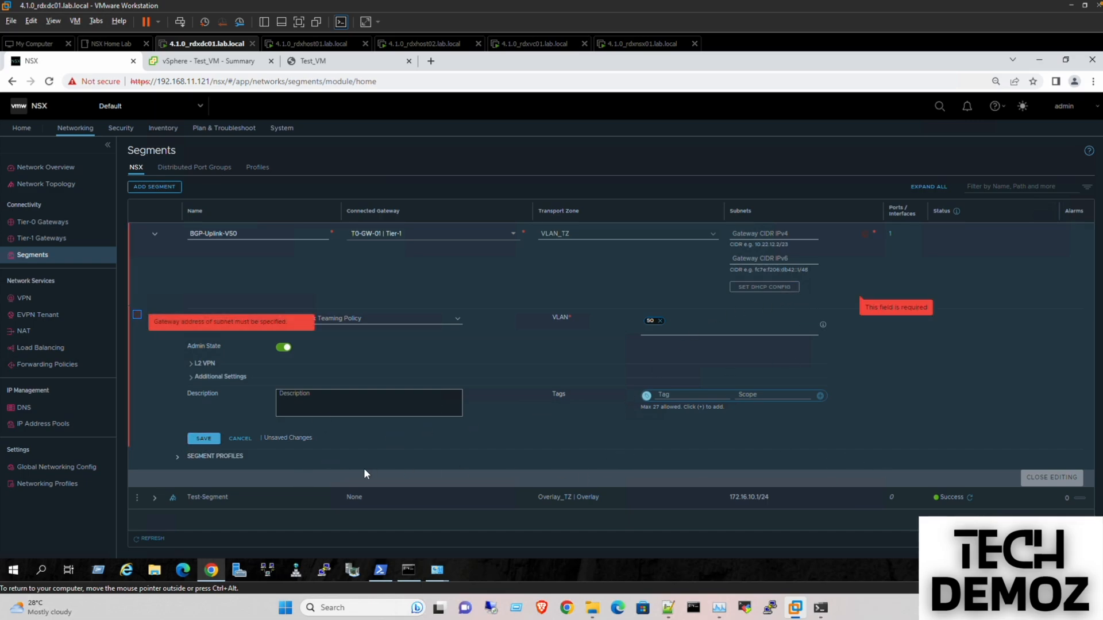
{"action": "left_click", "coordinate": [247, 440]}
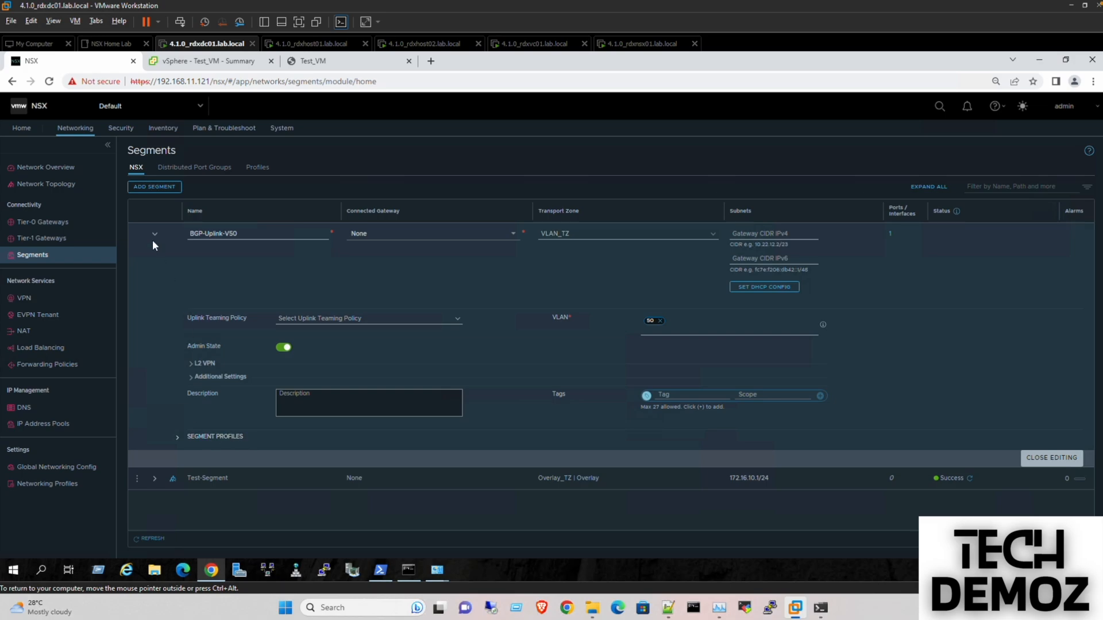
{"action": "left_click", "coordinate": [1064, 464]}
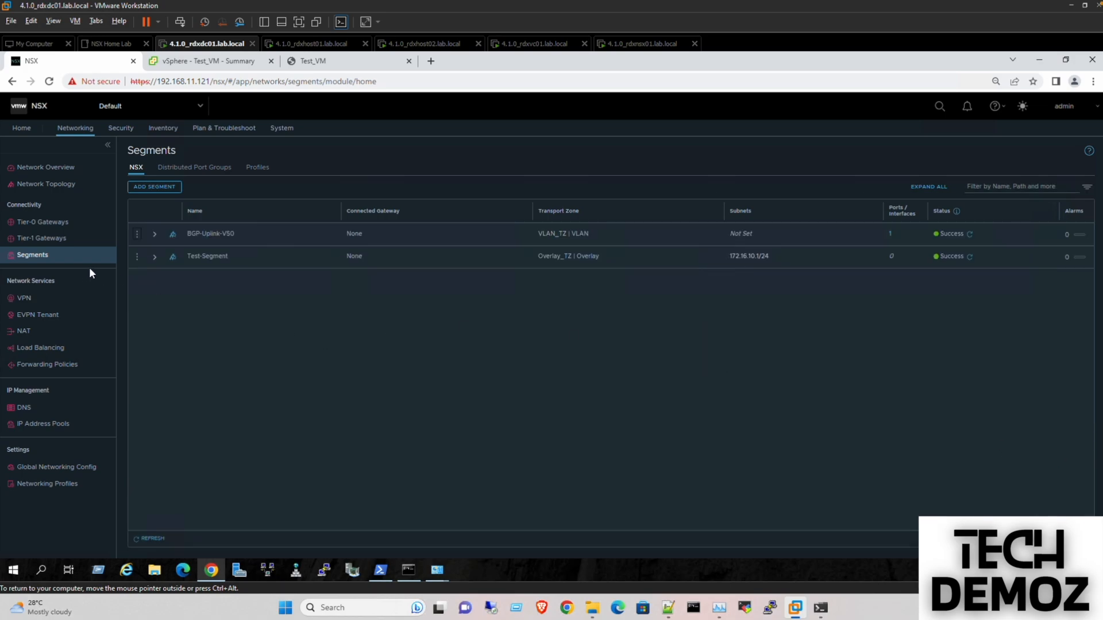
- Connect Test-Segment to Tier-1 gateway T0-GW-01 and save it
{"action": "left_click", "coordinate": [136, 256]}
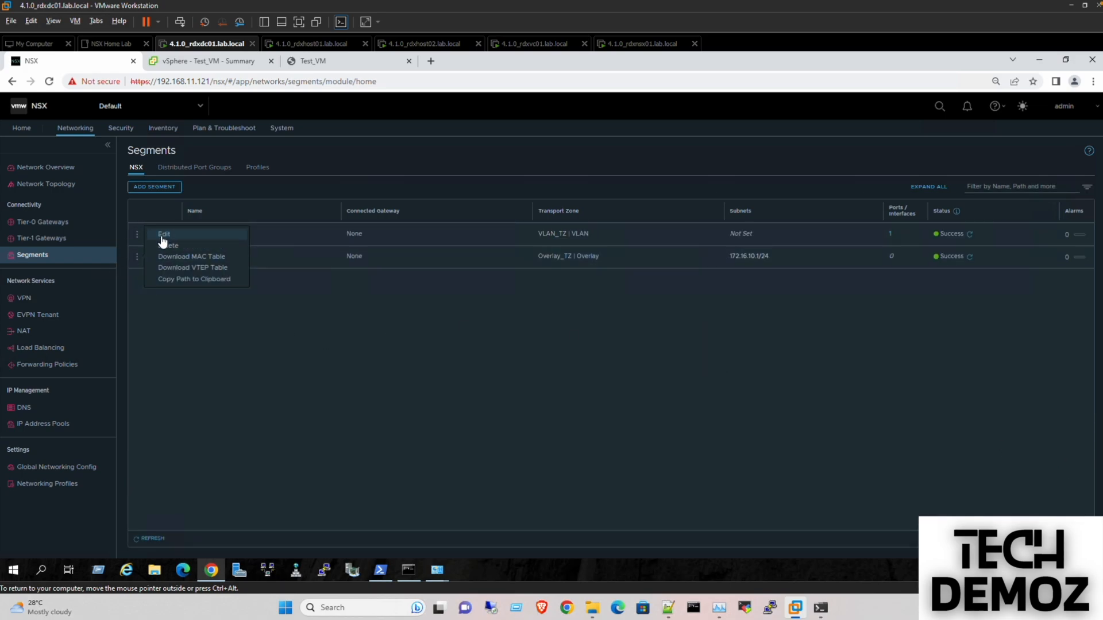
{"action": "left_click", "coordinate": [161, 235]}
{"action": "left_click", "coordinate": [367, 256]}
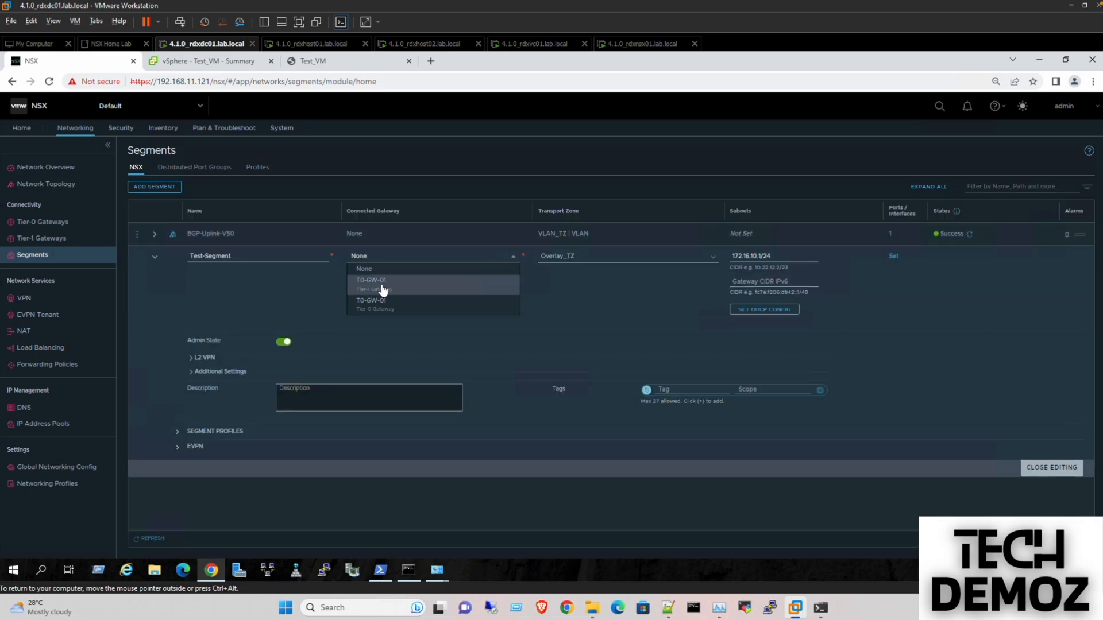
{"action": "left_click", "coordinate": [386, 283]}
{"action": "left_click", "coordinate": [200, 436]}
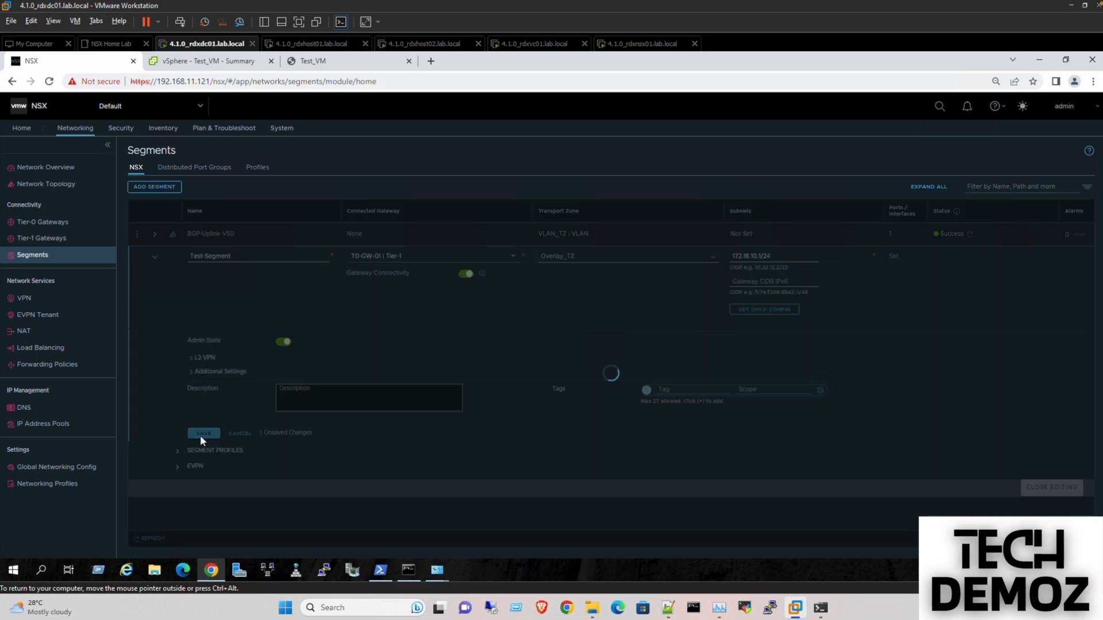
{"action": "left_click", "coordinate": [1043, 483]}
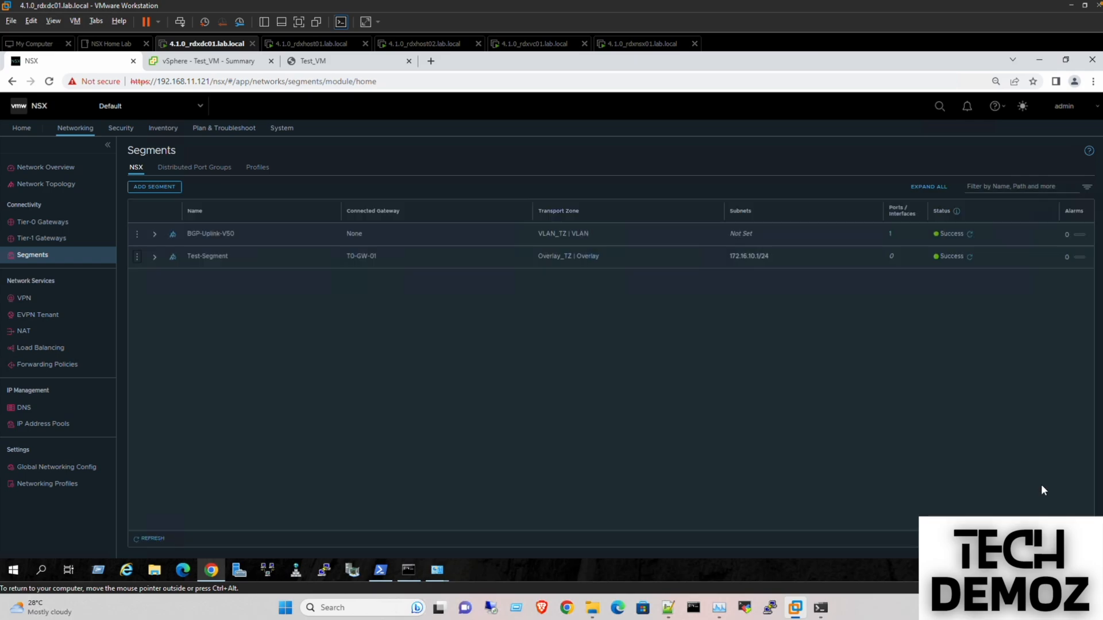
{"action": "left_click", "coordinate": [41, 239]}
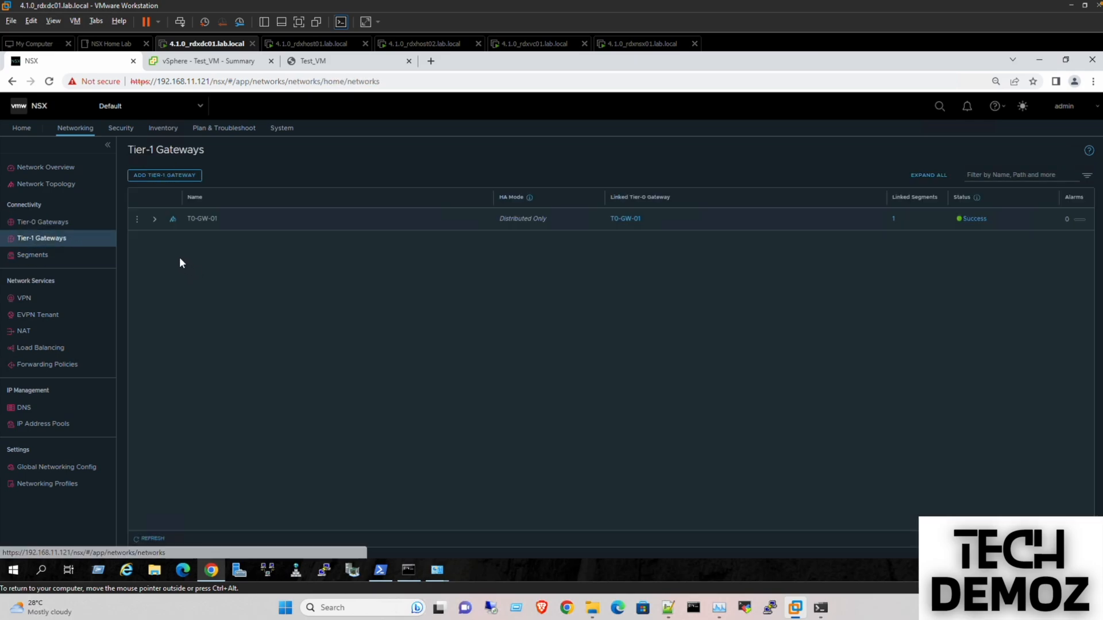
- Rename the Tier-1 gateway to T1-GW-01, save it, and view the network topology
{"action": "left_click", "coordinate": [136, 224]}
{"action": "left_click", "coordinate": [153, 184]}
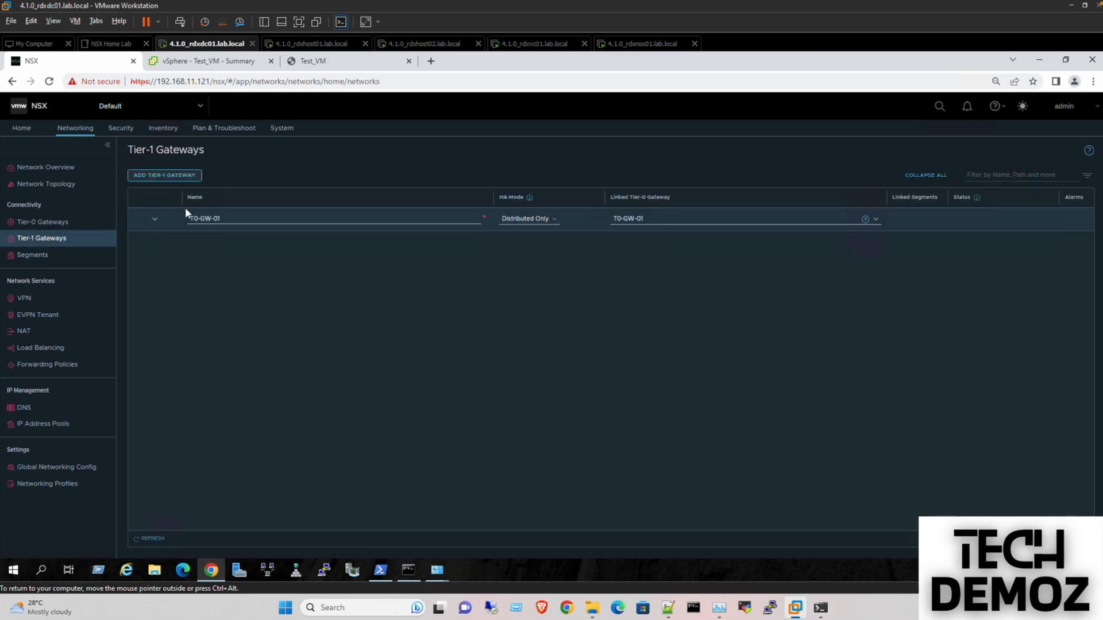
{"action": "left_click", "coordinate": [199, 218]}
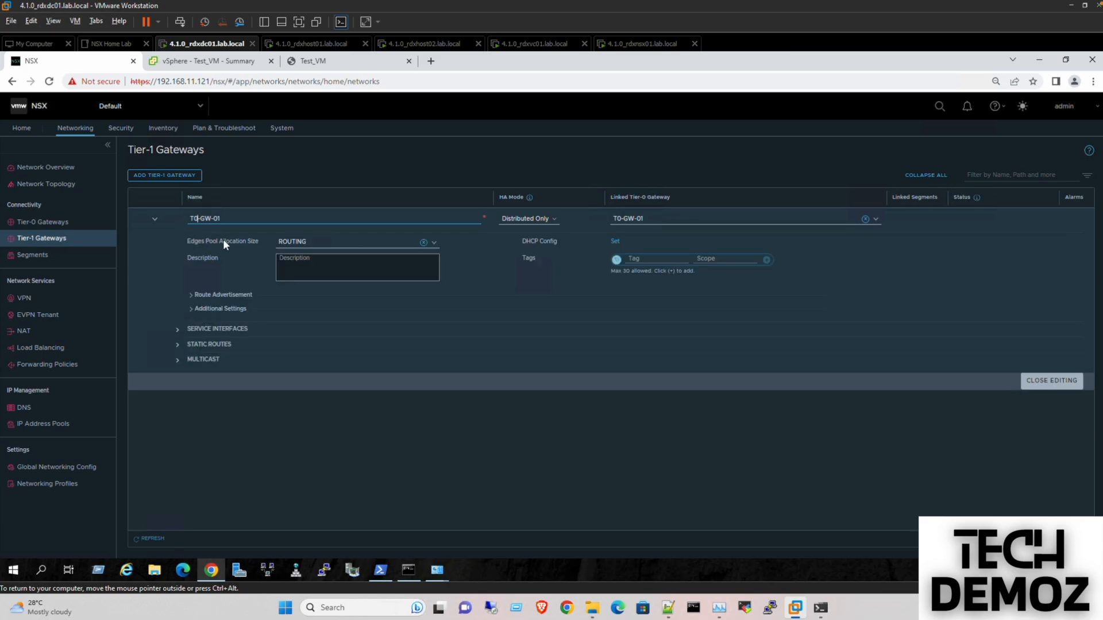
{"action": "key", "text": "BackSpace"}
{"action": "type", "text": "1"}
{"action": "left_click", "coordinate": [204, 330]}
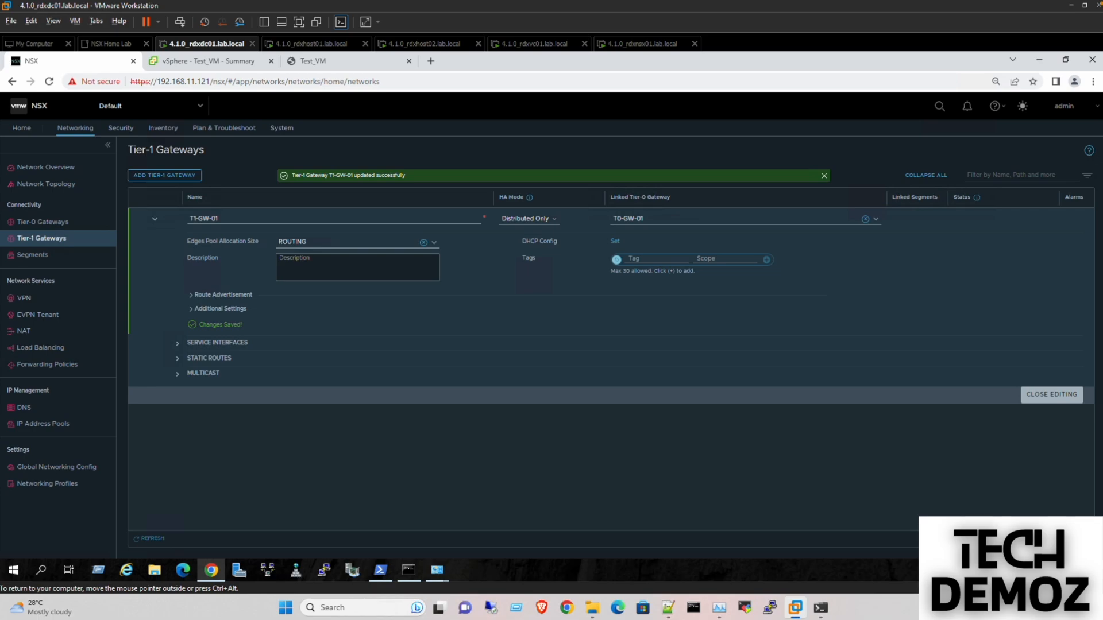
{"action": "left_click", "coordinate": [1049, 394]}
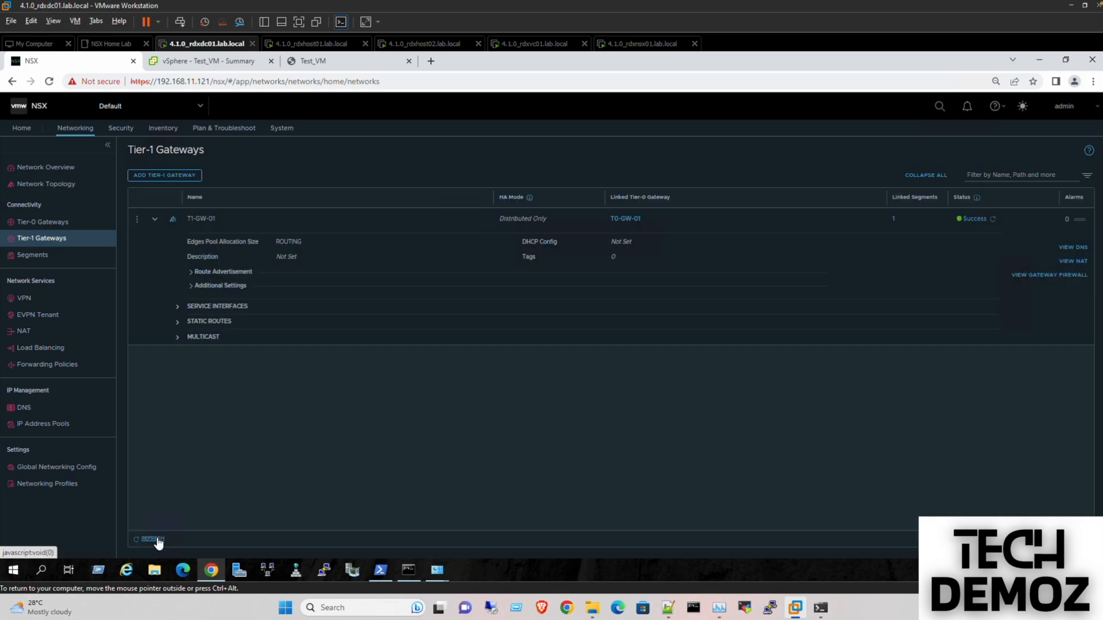
{"action": "left_click", "coordinate": [57, 193]}
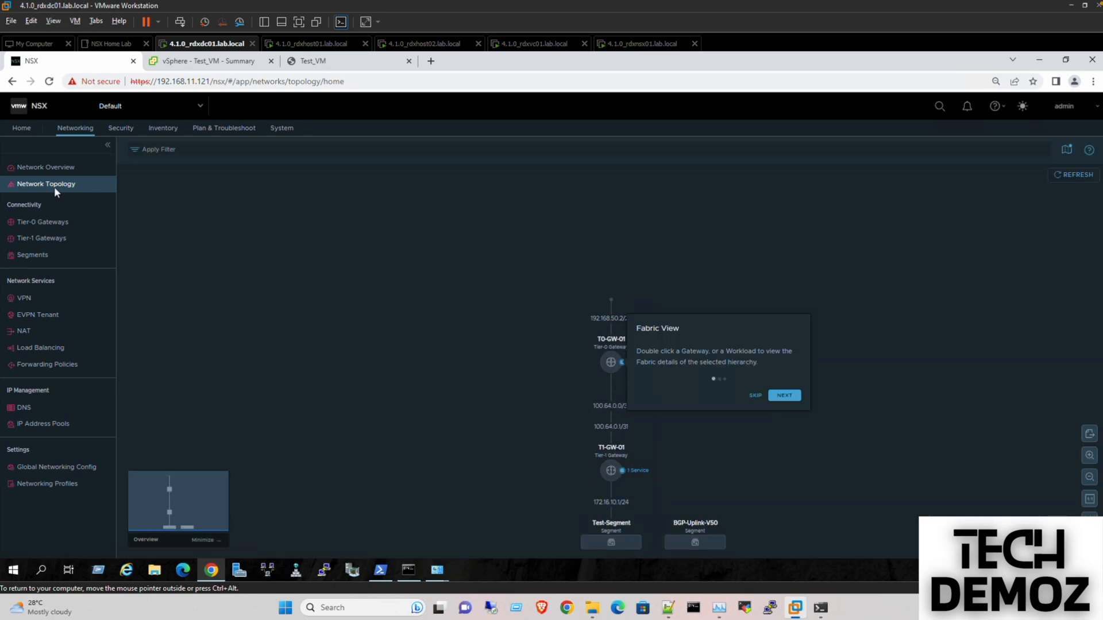
- Dismiss the Fabric View tour tip on the topology page
{"action": "left_click", "coordinate": [755, 396]}
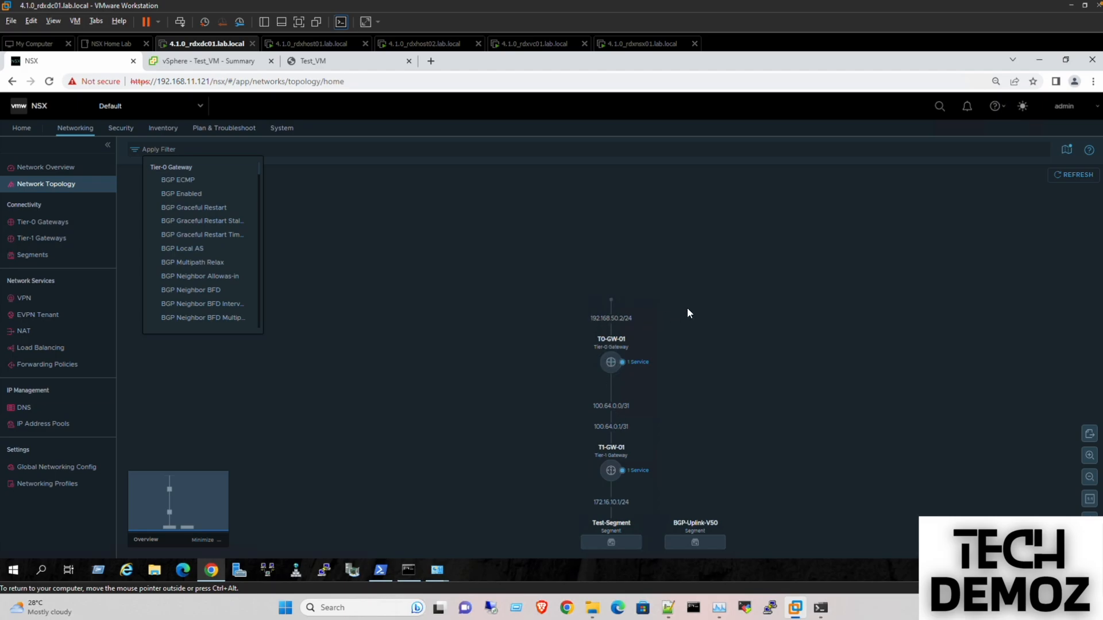
- In PowerShell, rerun the ping to 192.168.50.2 and stop it once replies arrive
{"action": "left_click", "coordinate": [379, 570]}
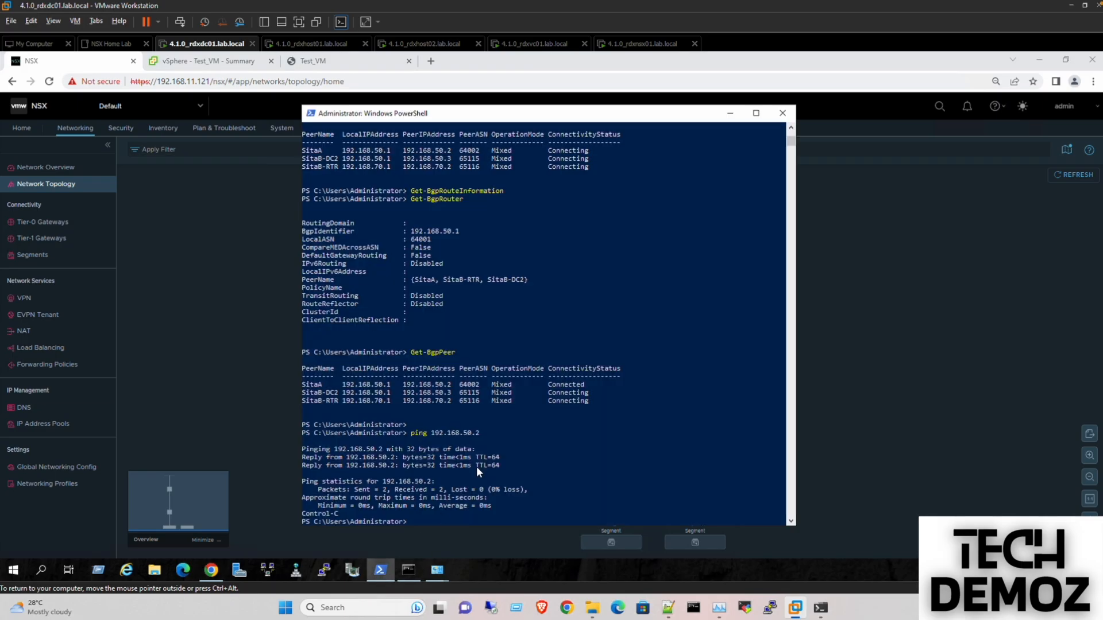
{"action": "key", "text": "Return"}
{"action": "key", "text": "Return"}
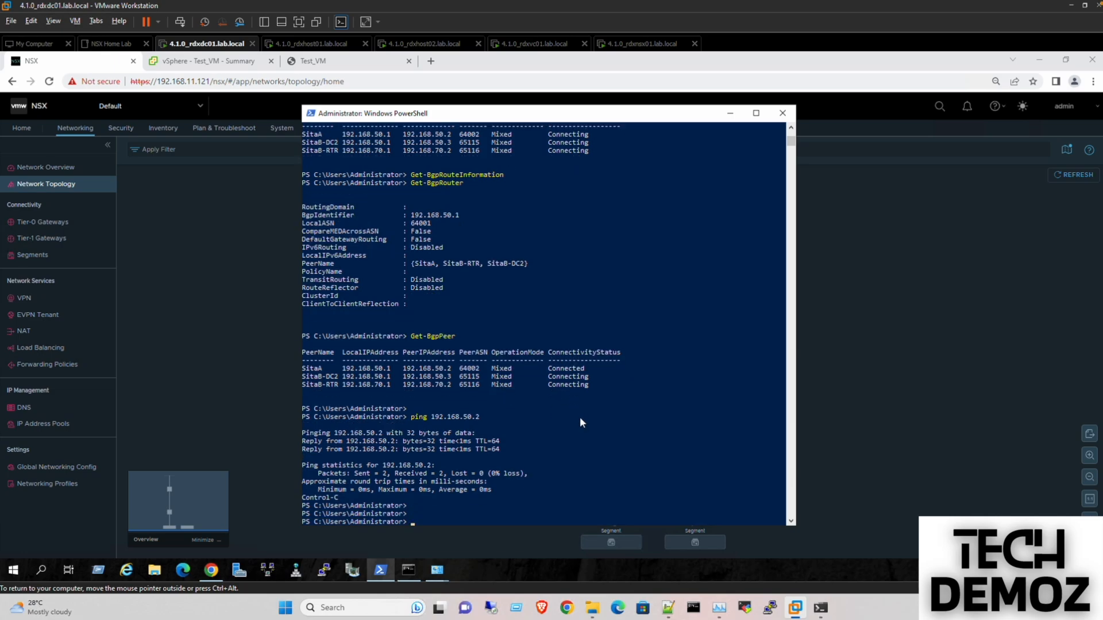
{"action": "key", "text": "Up"}
{"action": "key", "text": "Return"}
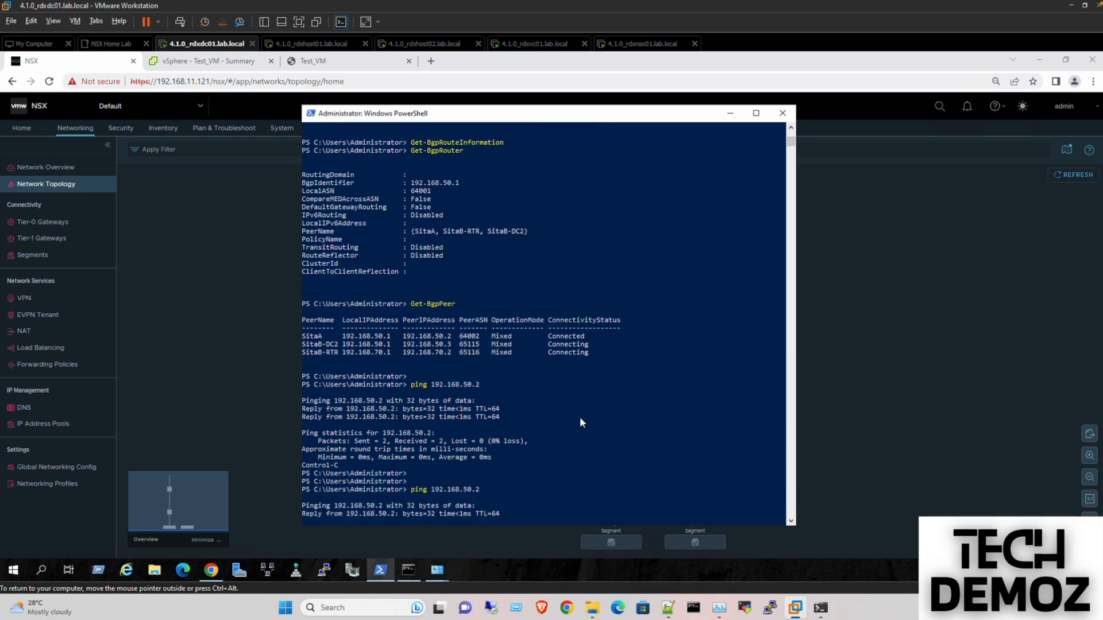
{"action": "key", "text": "ctrl+c"}
- Rerun Get-BgpPeer to confirm SiteA is Connected, then minimize PowerShell
{"action": "key", "text": "Up"}
{"action": "key", "text": "Up"}
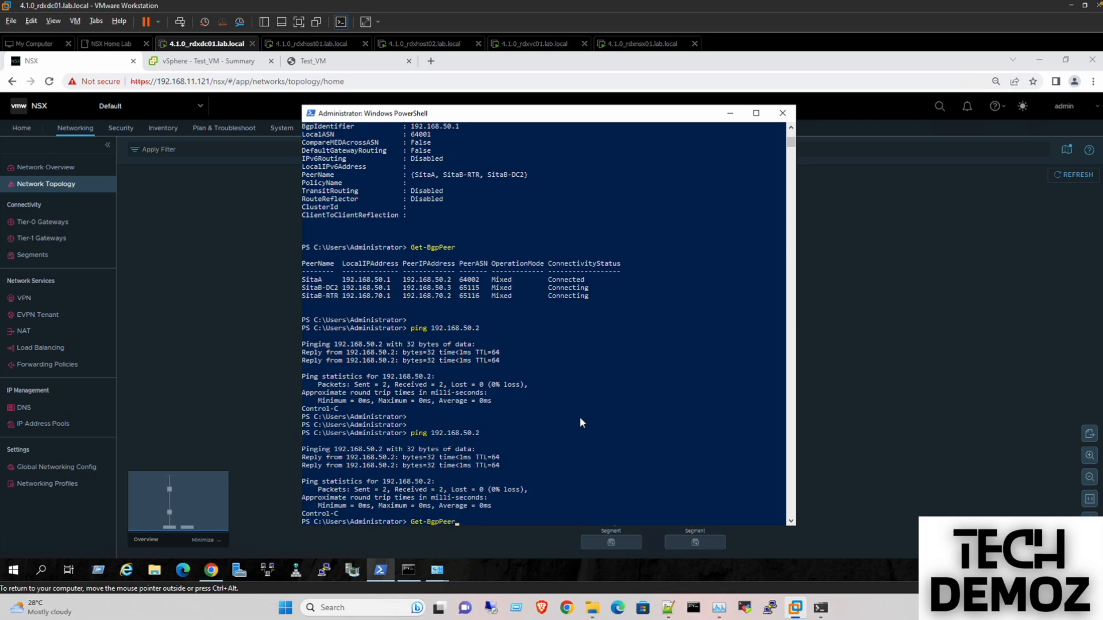
{"action": "key", "text": "Return"}
{"action": "key", "text": "Return"}
{"action": "key", "text": "Return"}
{"action": "key", "text": "Return"}
{"action": "key", "text": "Return"}
{"action": "key", "text": "Return"}
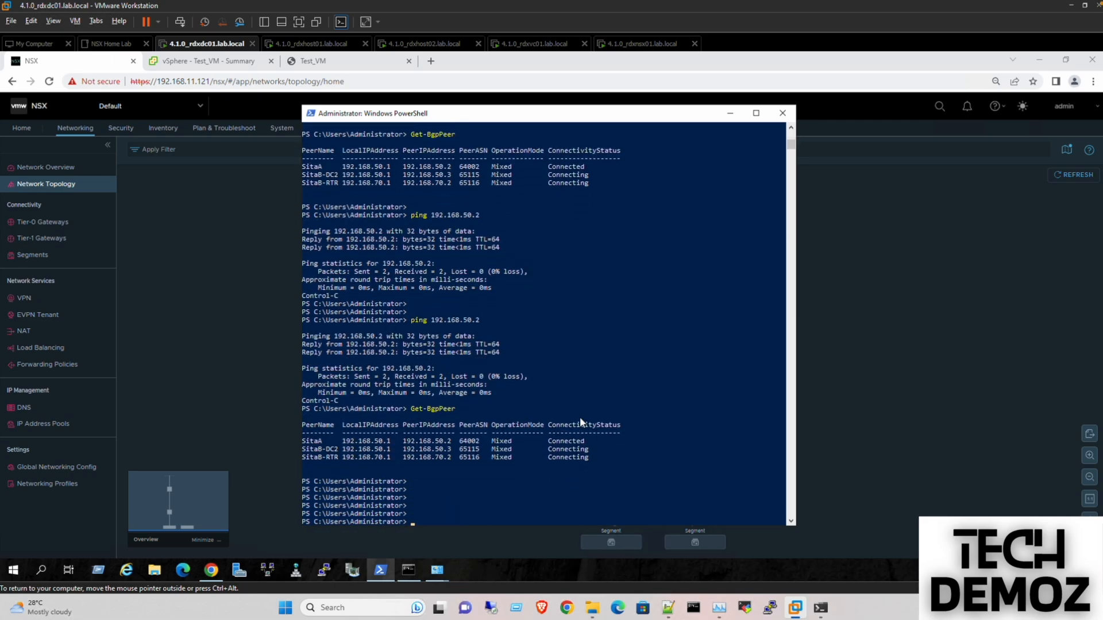
{"action": "left_click", "coordinate": [728, 114]}
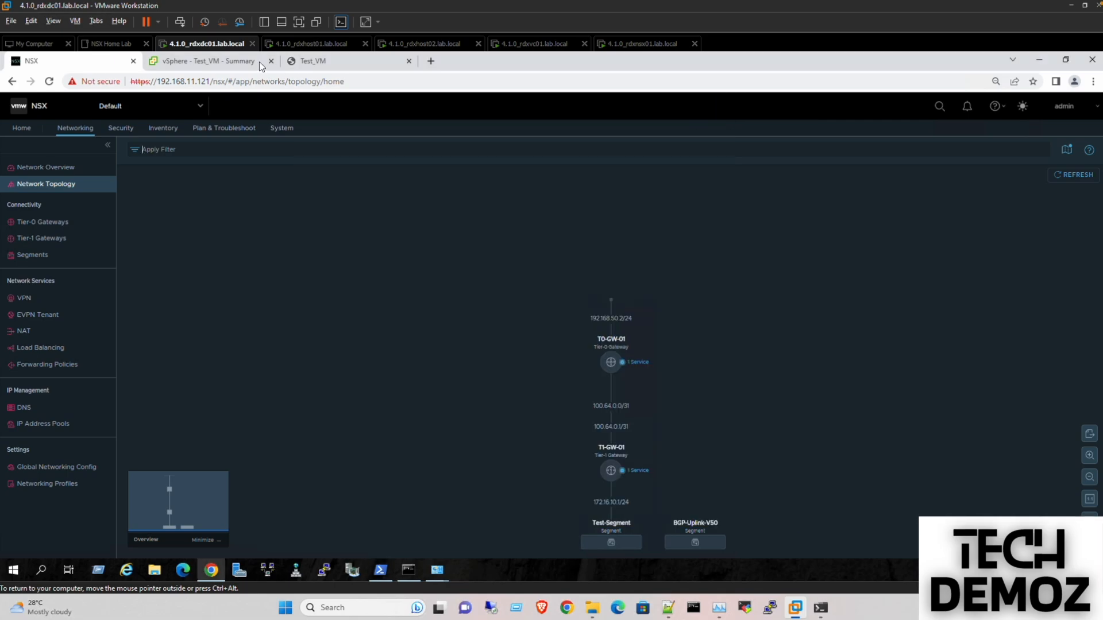
- Review the BGP-Uplink-V50 and Test-Segment port groups, then return to Test_VM's summary
{"action": "left_click", "coordinate": [215, 63]}
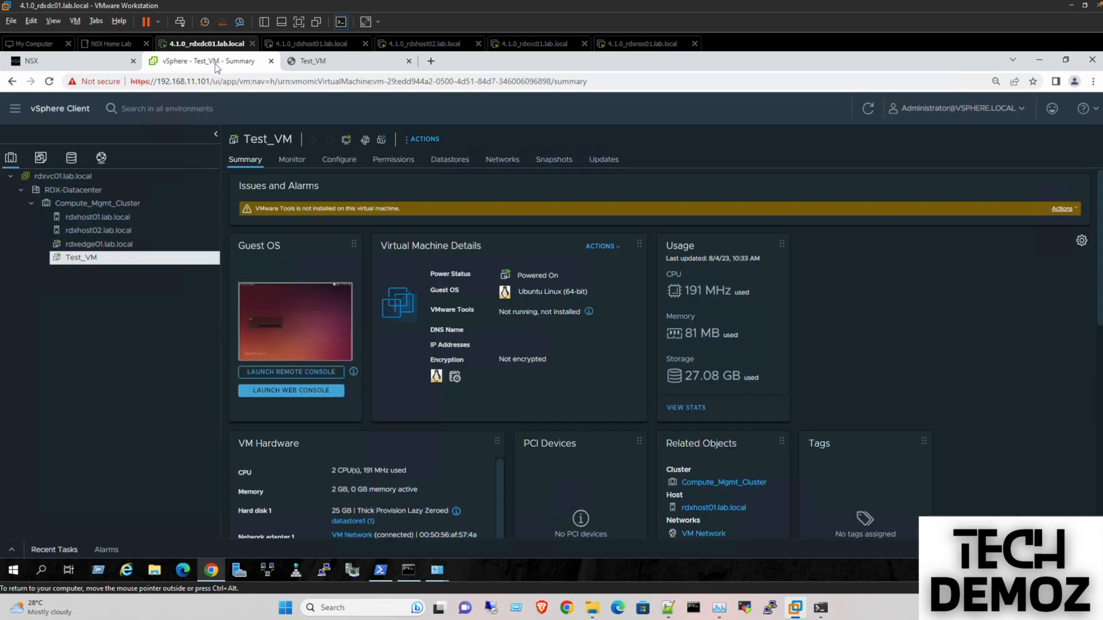
{"action": "left_click", "coordinate": [101, 157]}
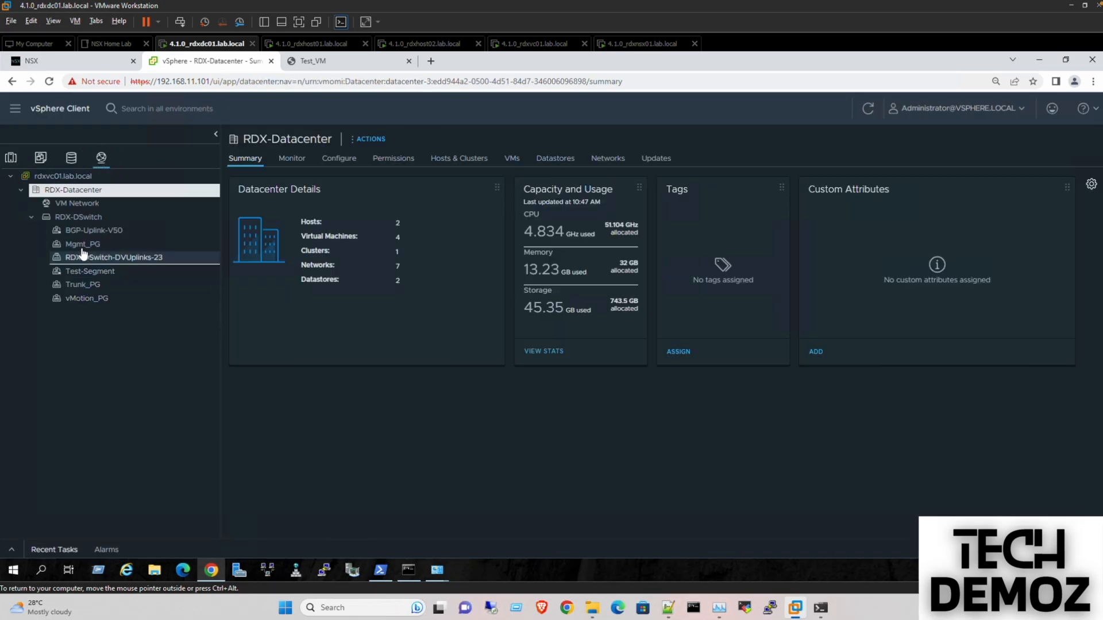
{"action": "left_click", "coordinate": [92, 230]}
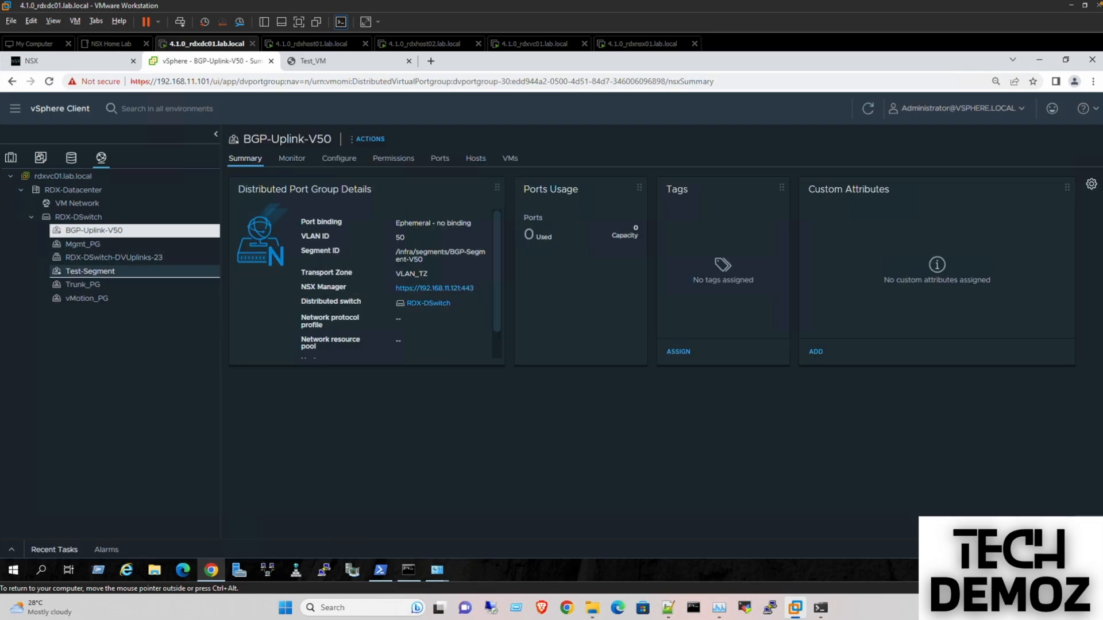
{"action": "left_click", "coordinate": [90, 271]}
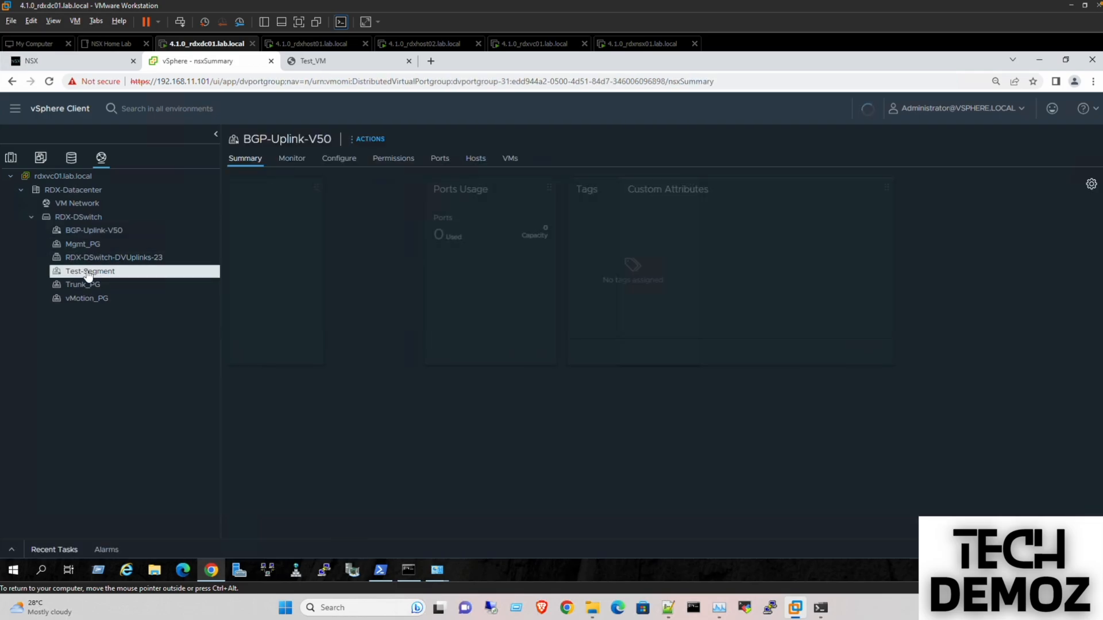
{"action": "left_click", "coordinate": [10, 156]}
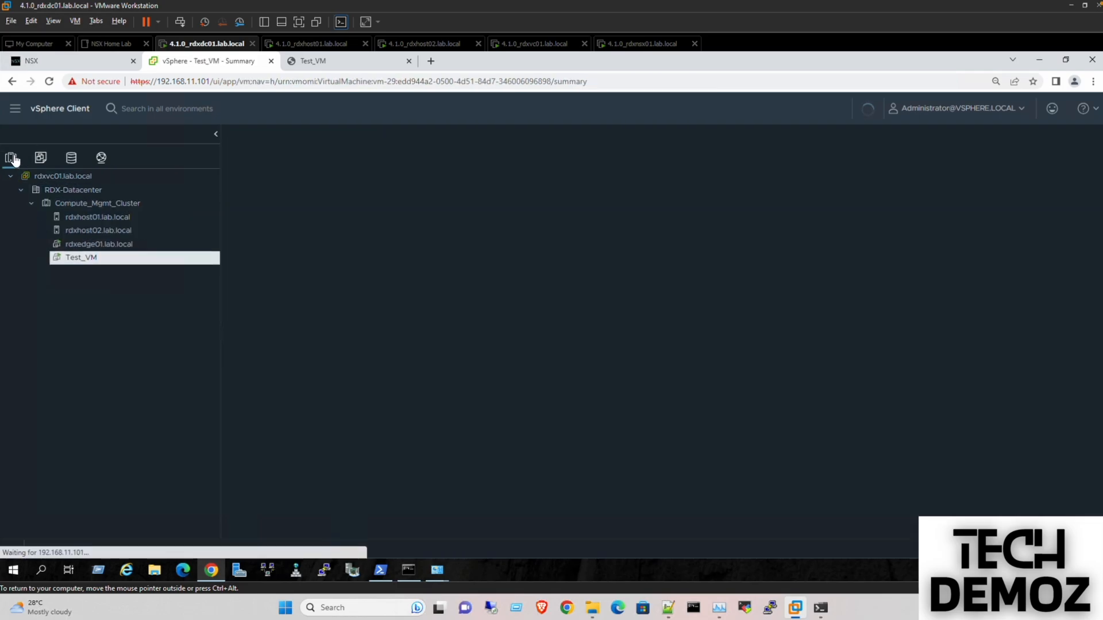
- Connect Test_VM's Network adapter 1 to Test-Segment via Edit Settings
{"action": "right_click", "coordinate": [84, 260]}
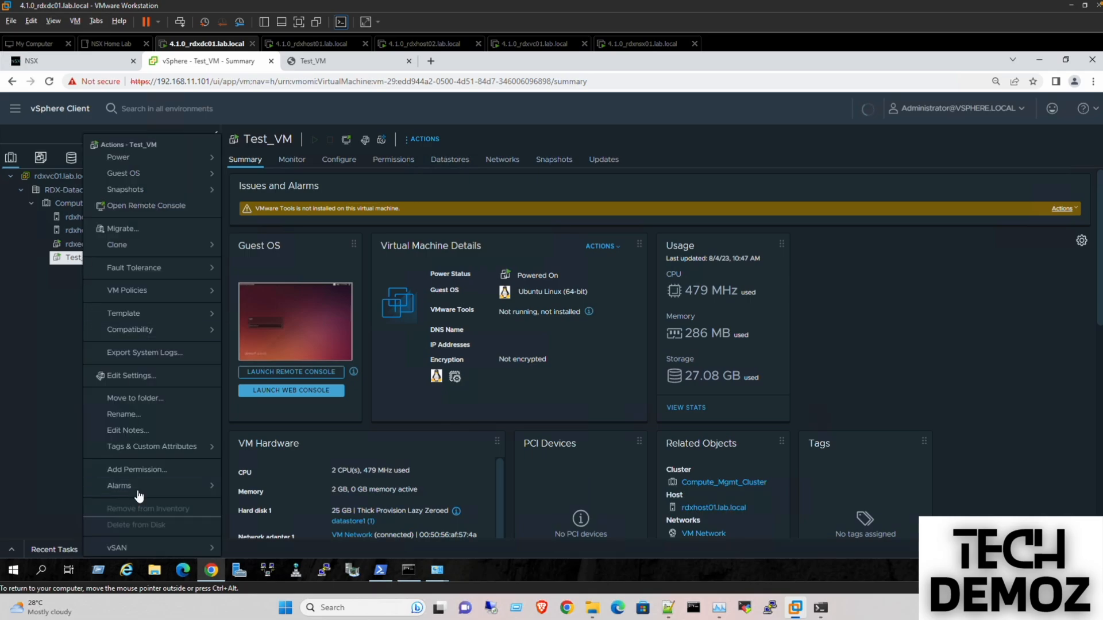
{"action": "left_click", "coordinate": [123, 377]}
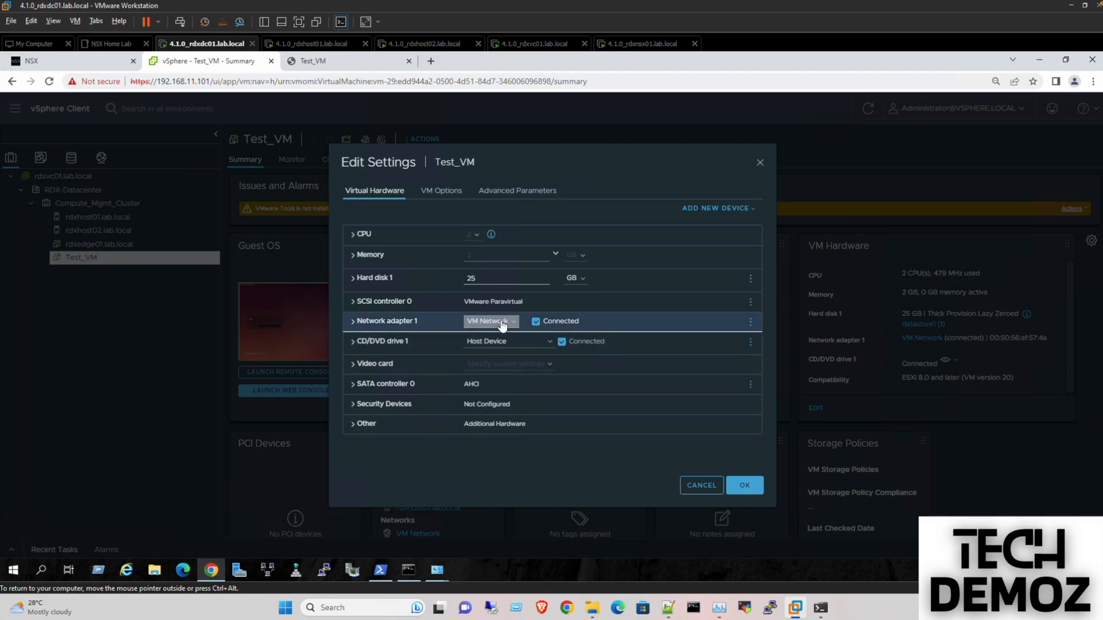
{"action": "left_click", "coordinate": [506, 332]}
{"action": "left_click", "coordinate": [502, 346]}
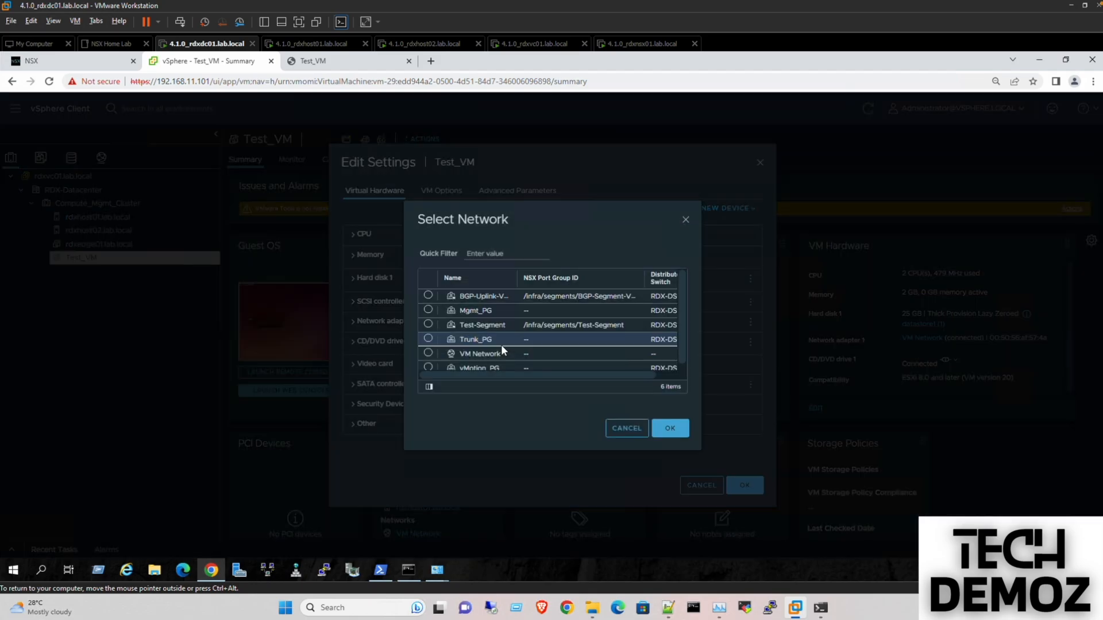
{"action": "left_click", "coordinate": [428, 326]}
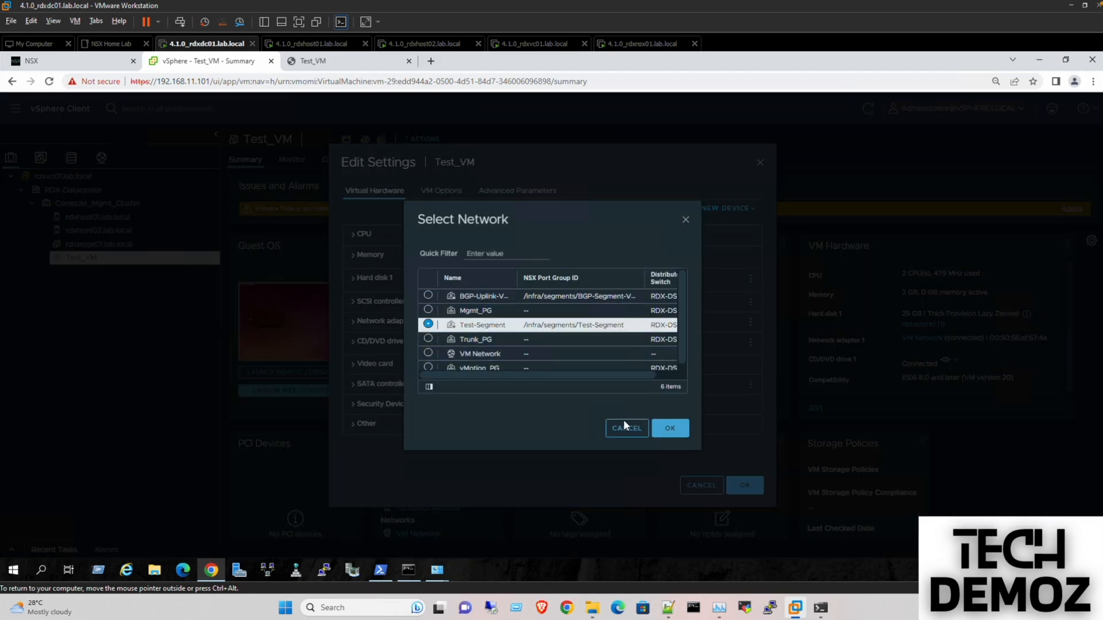
{"action": "left_click", "coordinate": [669, 431]}
{"action": "left_click", "coordinate": [746, 484]}
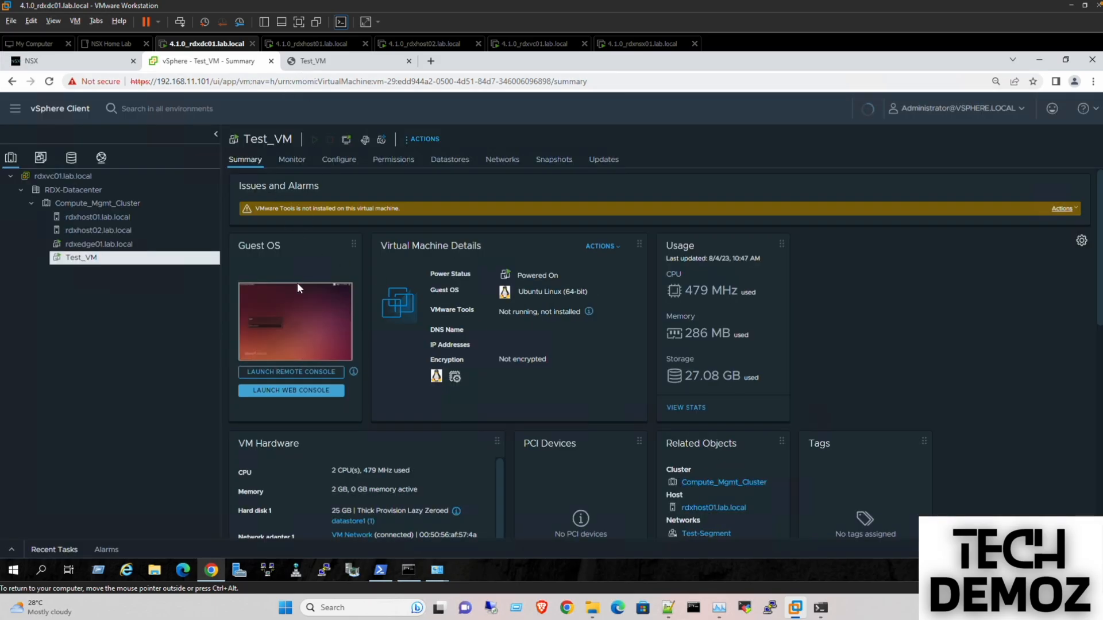
- Launch Test_VM's web console and log in with the account password
{"action": "left_click", "coordinate": [297, 299]}
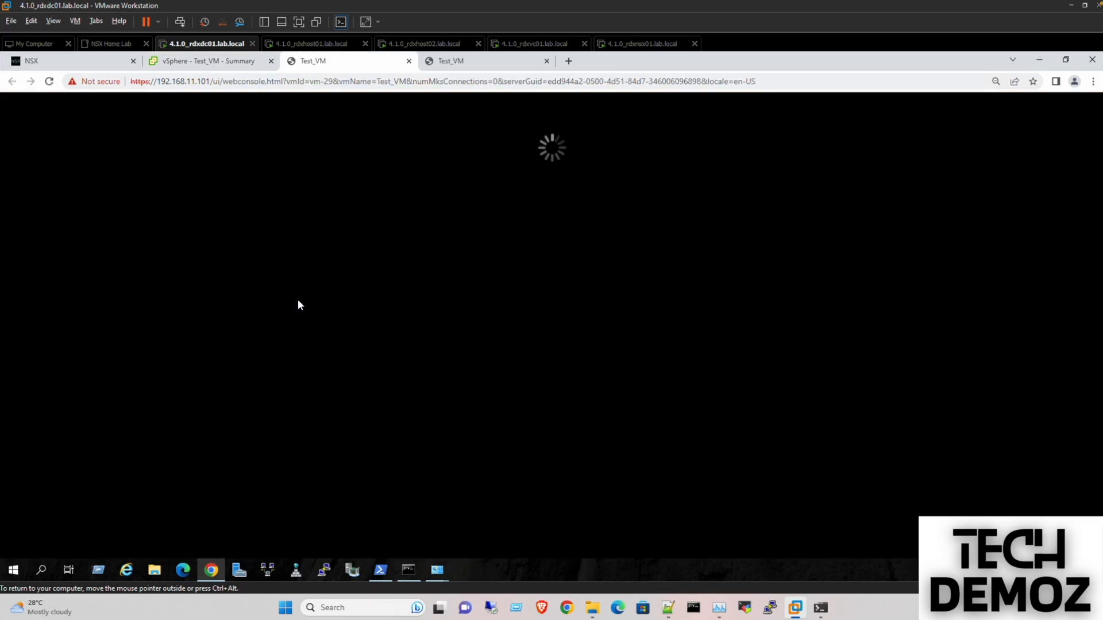
{"action": "left_click", "coordinate": [409, 62]}
{"action": "left_click", "coordinate": [364, 62]}
{"action": "left_click", "coordinate": [406, 372]}
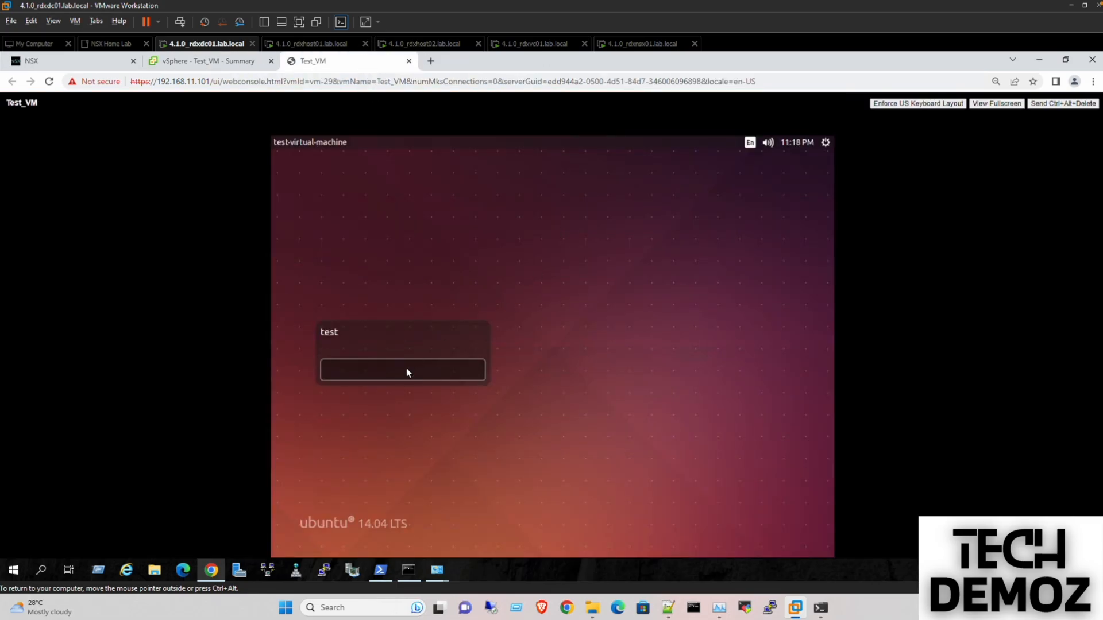
{"action": "type", "text": "test123"}
{"action": "key", "text": "Return"}
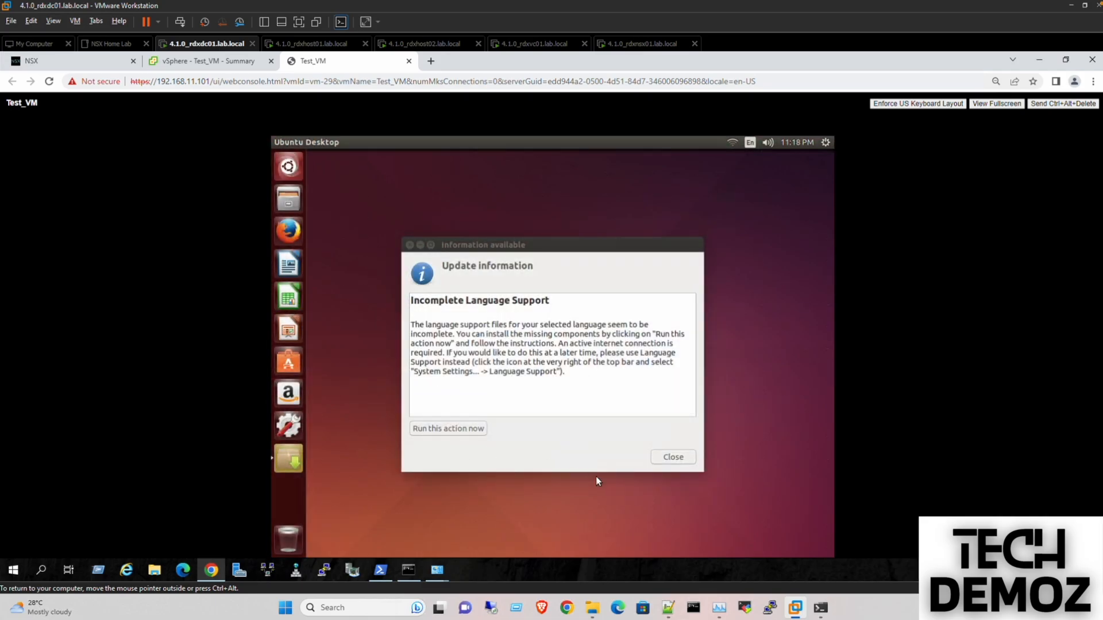
{"action": "left_click", "coordinate": [675, 458]}
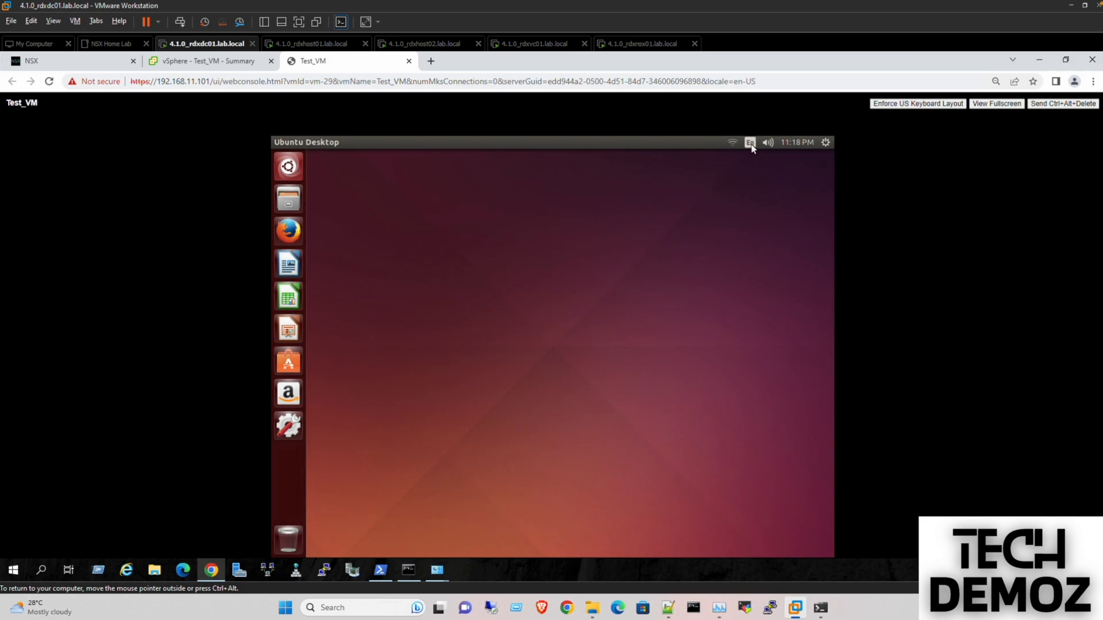
- Switch Wired connection 1's IPv4 addressing method to Manual
{"action": "left_click", "coordinate": [733, 142]}
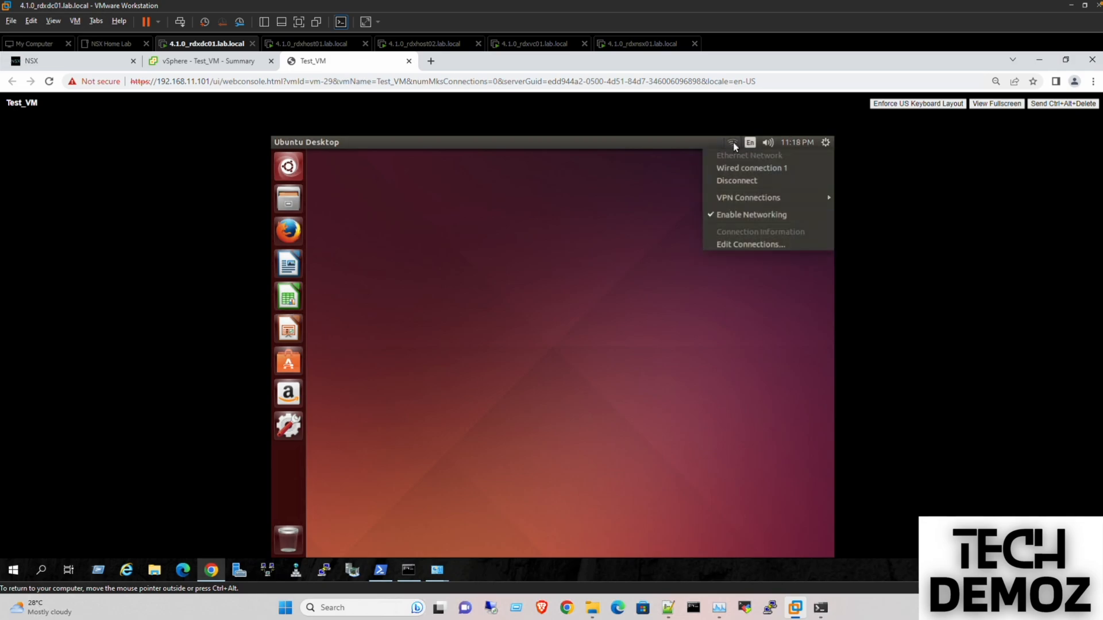
{"action": "left_click", "coordinate": [743, 246]}
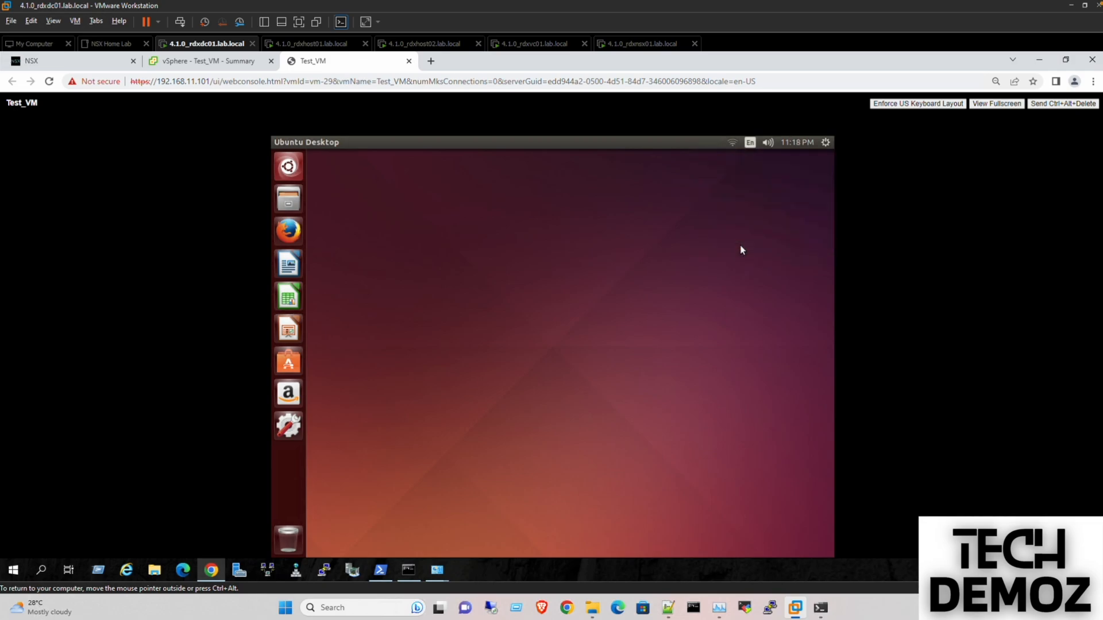
{"action": "left_click", "coordinate": [516, 330]}
{"action": "left_click", "coordinate": [649, 320]}
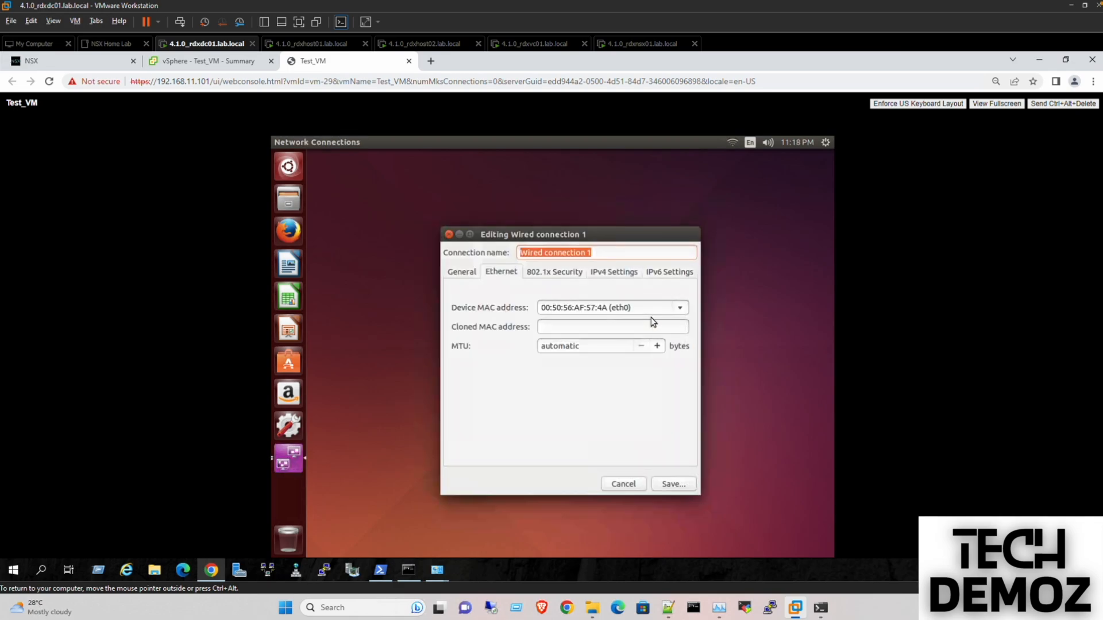
{"action": "left_click", "coordinate": [612, 271]}
{"action": "left_click", "coordinate": [540, 303]}
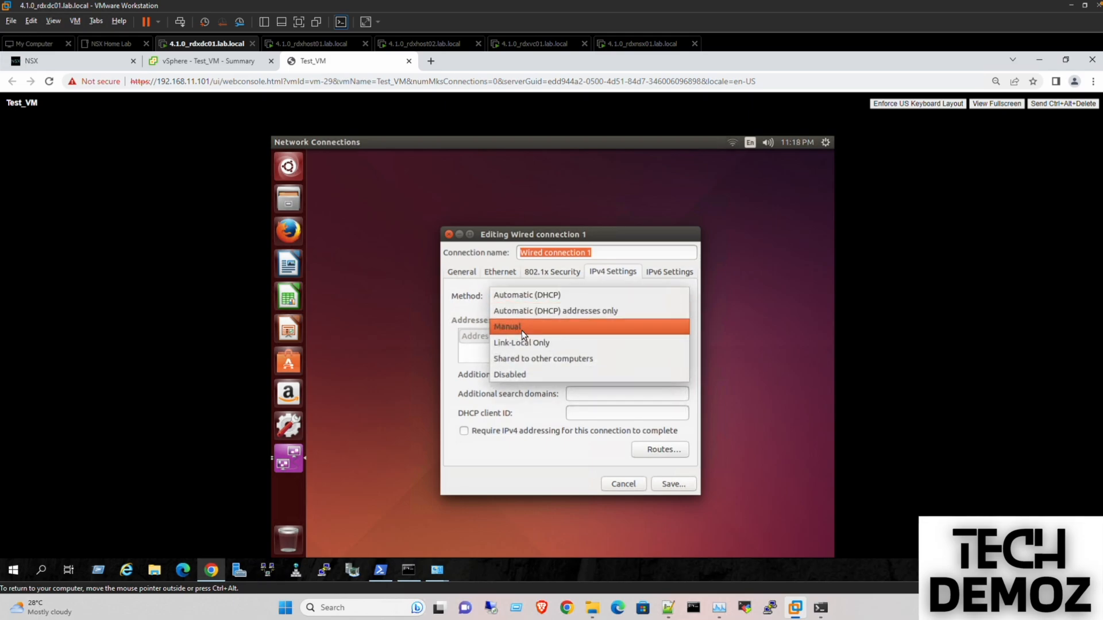
{"action": "left_click", "coordinate": [521, 327]}
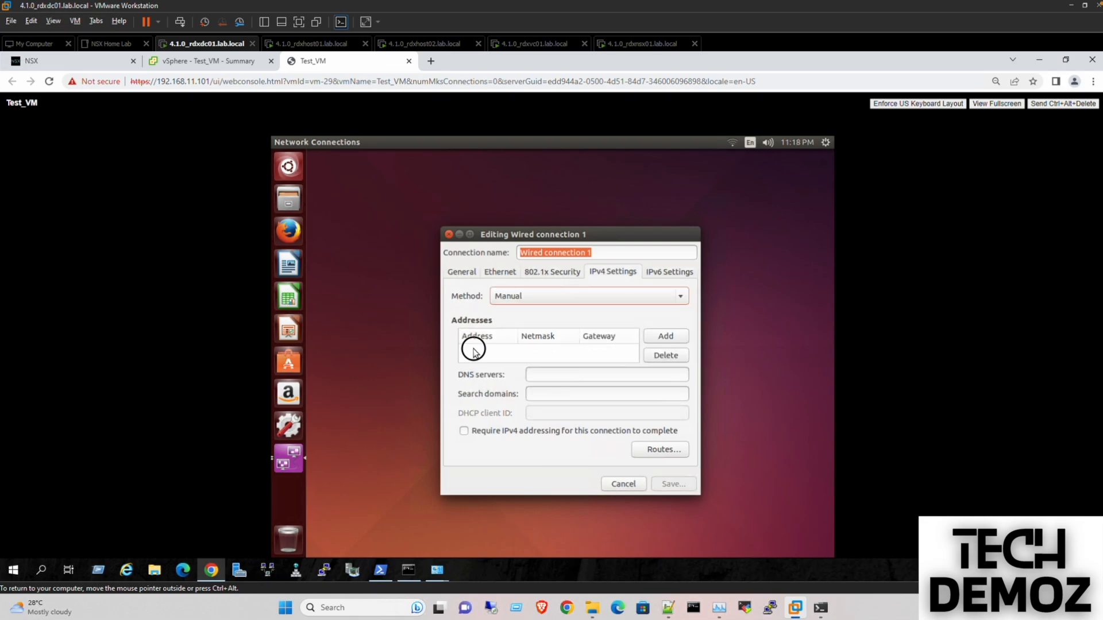
- Set address 172.16.10.11/24, gateway 172.16.10.1 and DNS 8.8.8.8, then save
{"action": "left_click", "coordinate": [664, 333]}
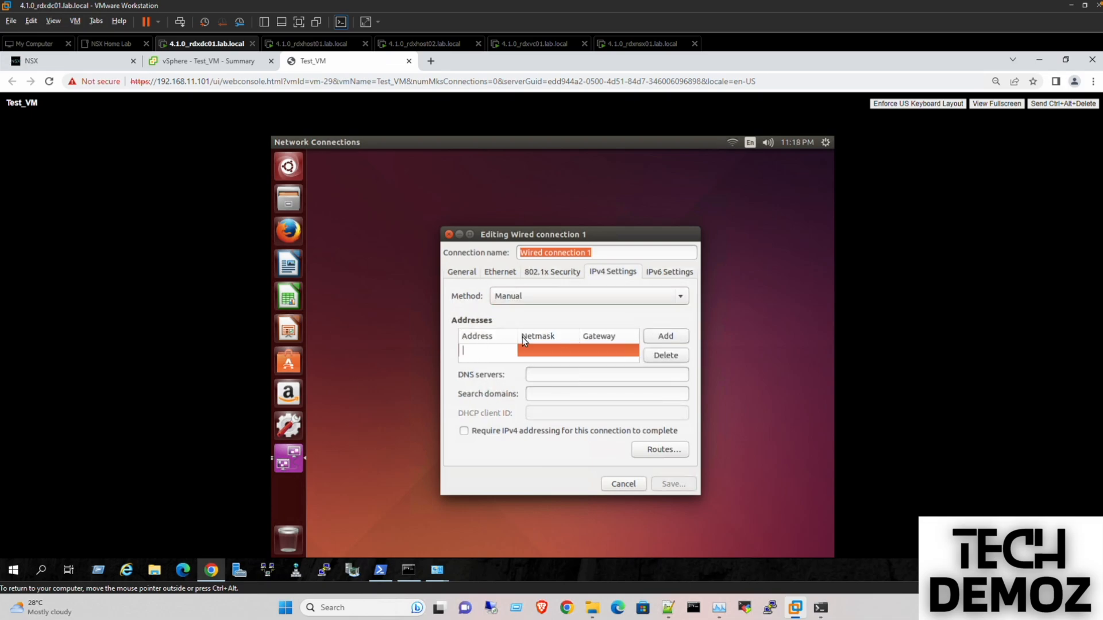
{"action": "type", "text": "1"}
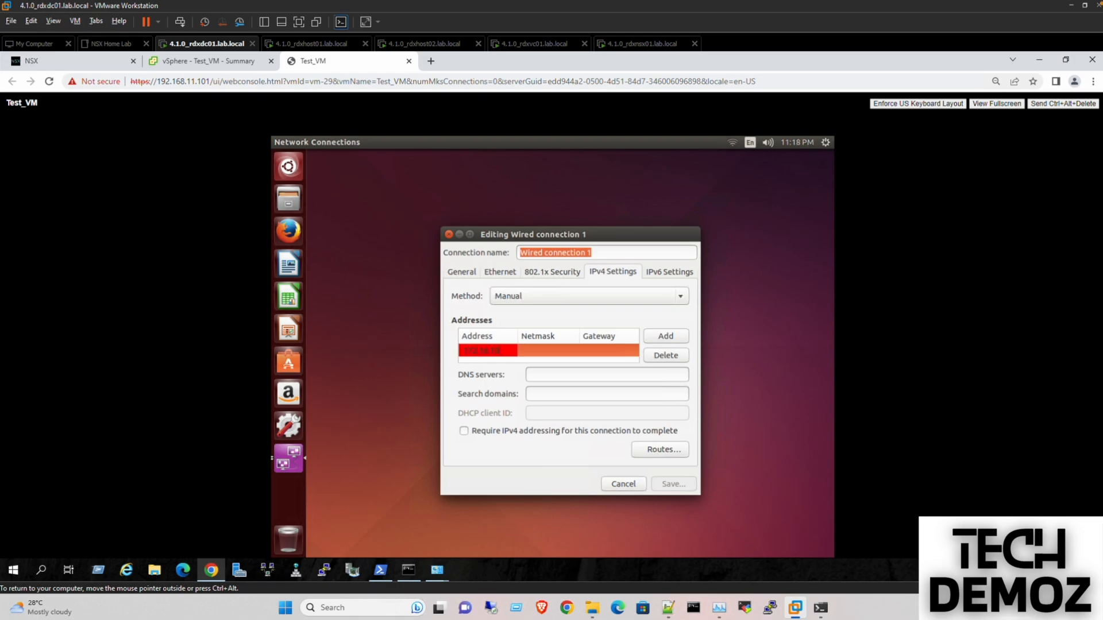
{"action": "type", "text": "72.16.10.11"}
{"action": "key", "text": "Tab"}
{"action": "type", "text": "24"}
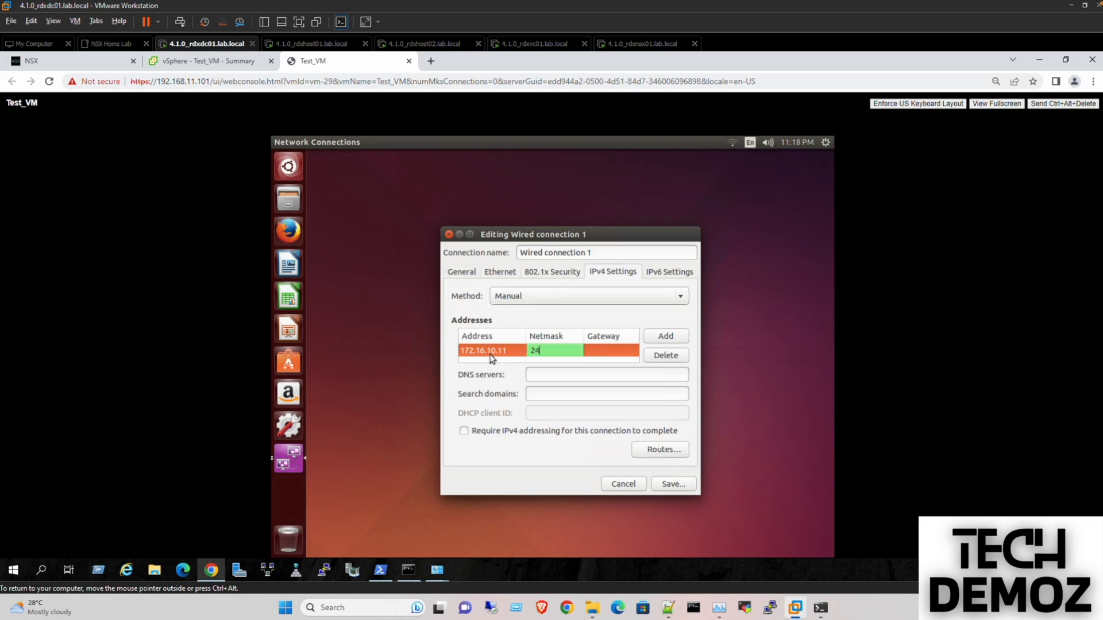
{"action": "key", "text": "Tab"}
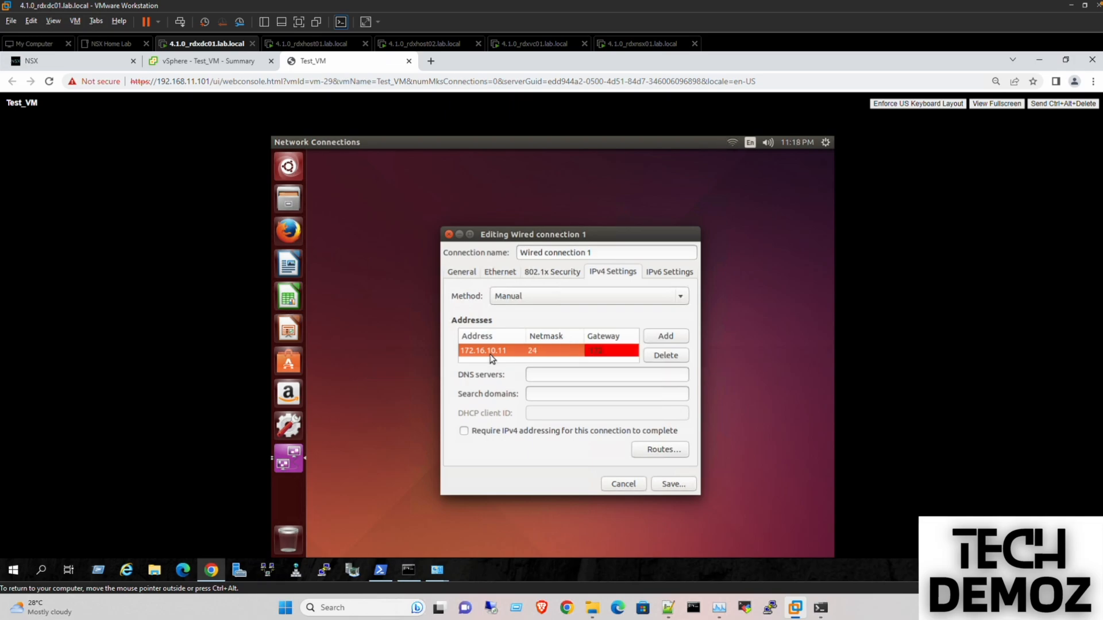
{"action": "type", "text": "172.16.10.1"}
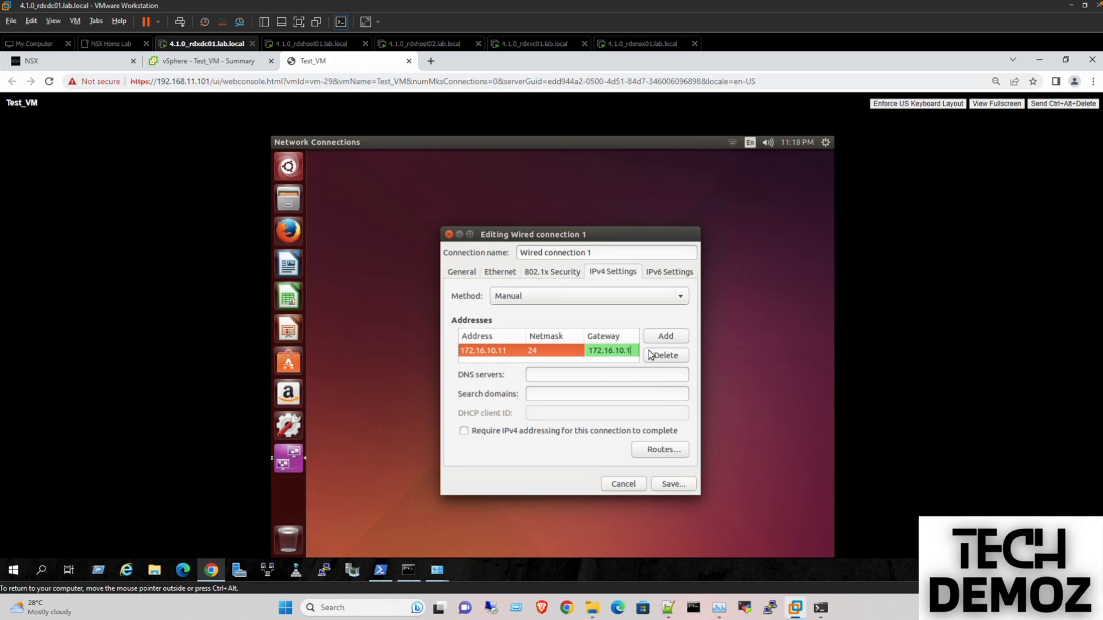
{"action": "left_click", "coordinate": [583, 312]}
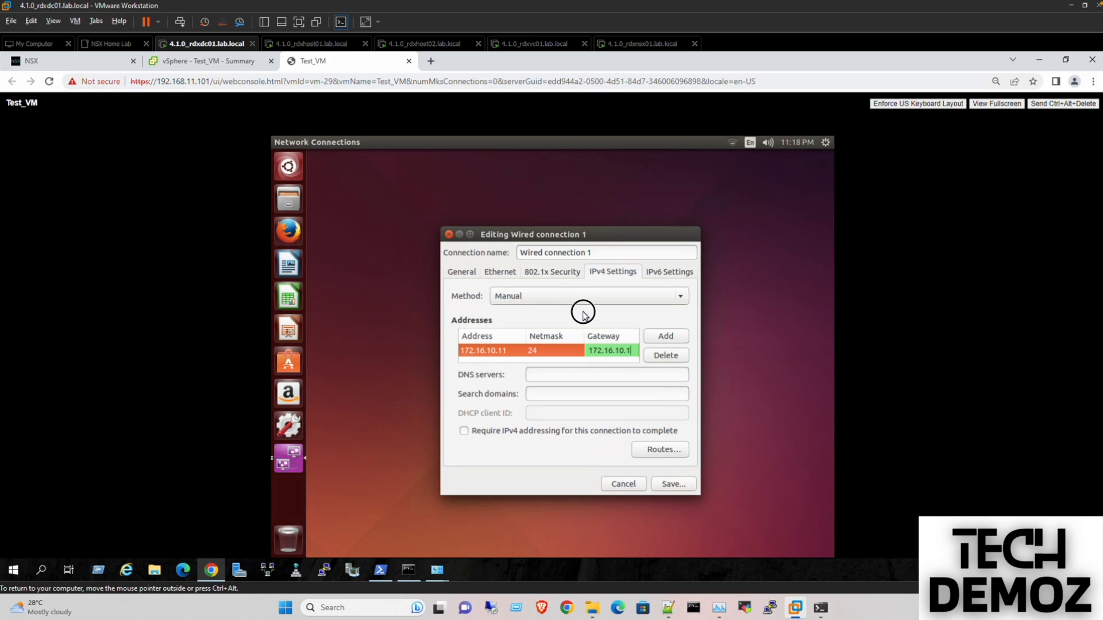
{"action": "left_click", "coordinate": [544, 376]}
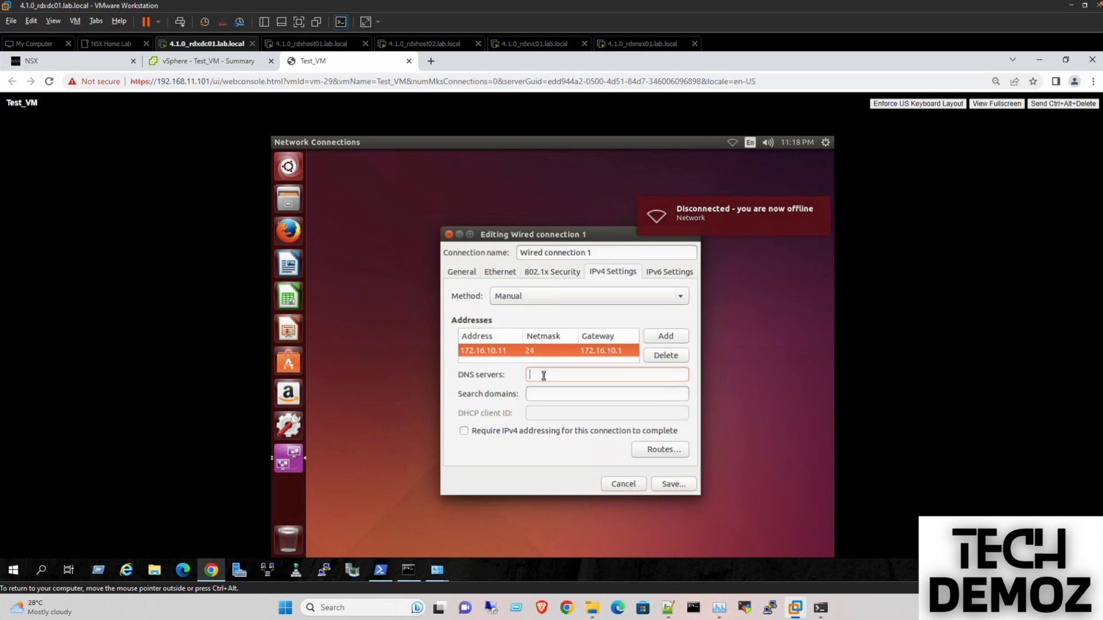
{"action": "type", "text": "8.8.8.8"}
{"action": "left_click", "coordinate": [688, 487]}
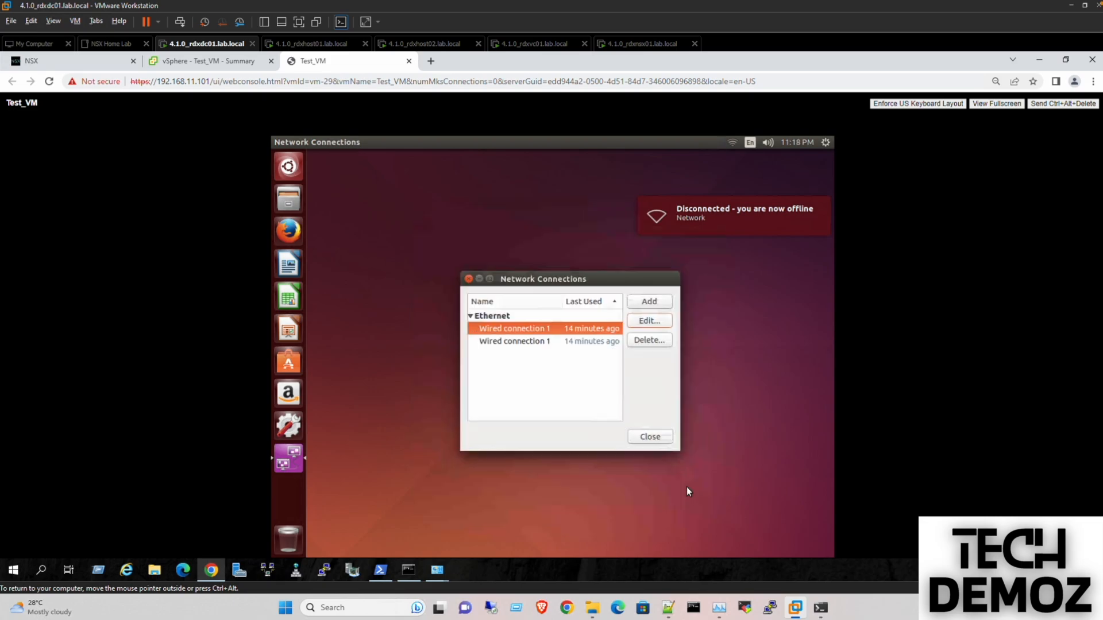
{"action": "left_click", "coordinate": [649, 440]}
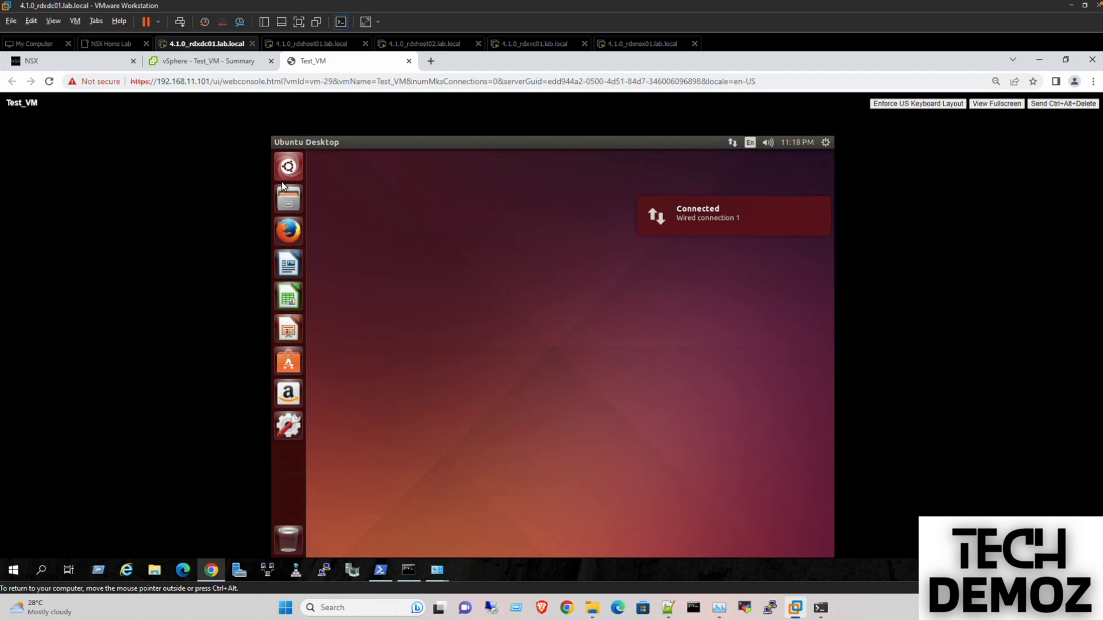
- Launch Terminal from the dash and ping gateway 172.16.10.1 until 4 replies arrive
{"action": "left_click", "coordinate": [288, 166]}
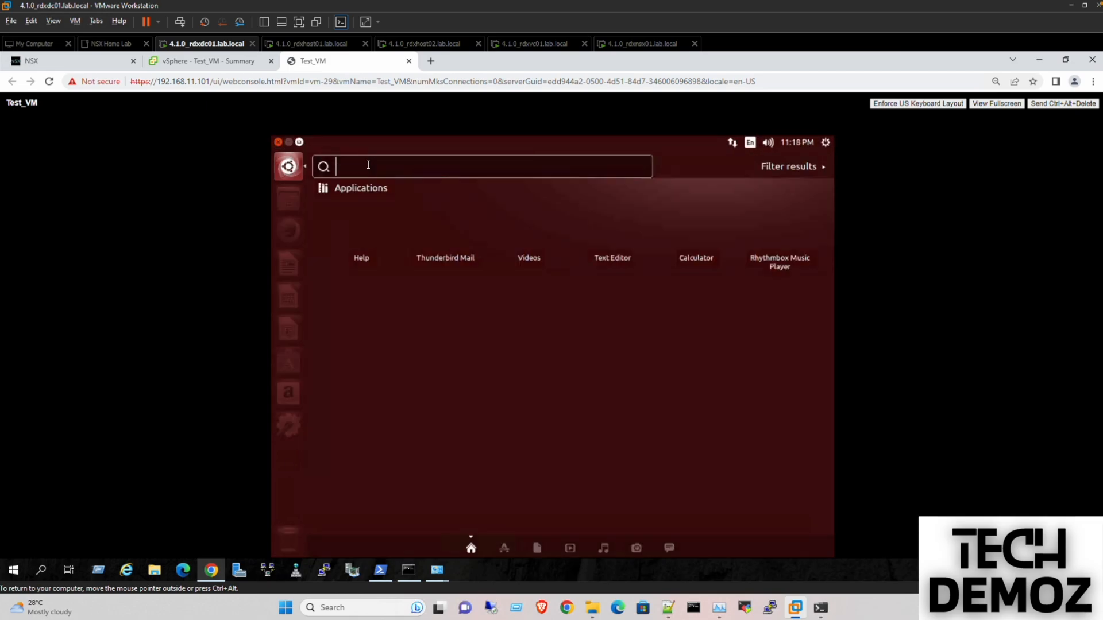
{"action": "type", "text": "ter"}
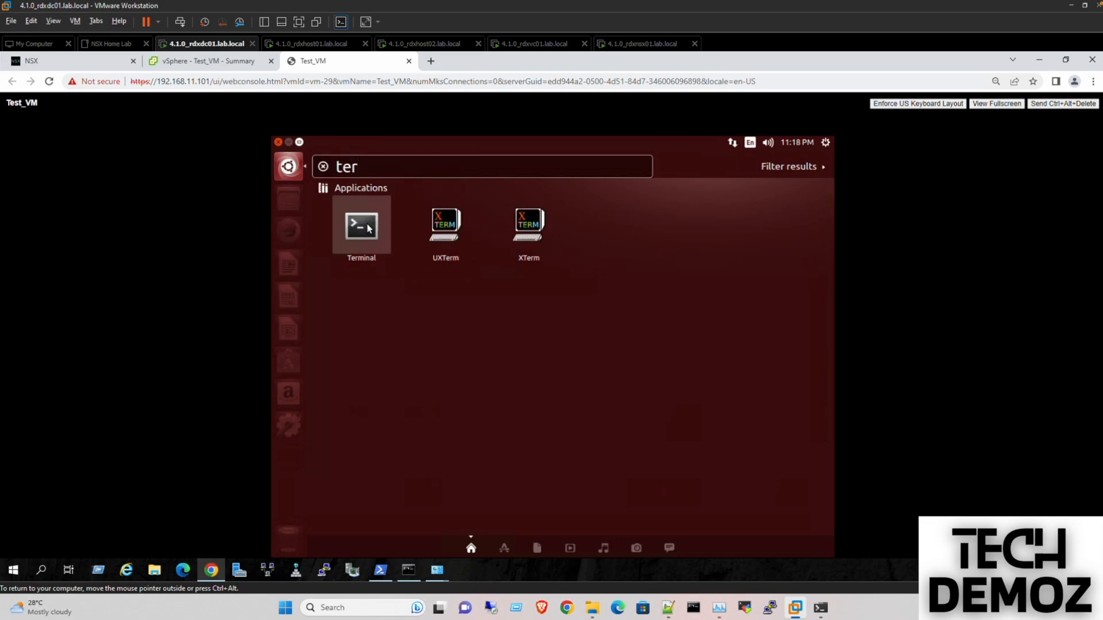
{"action": "left_click", "coordinate": [368, 228]}
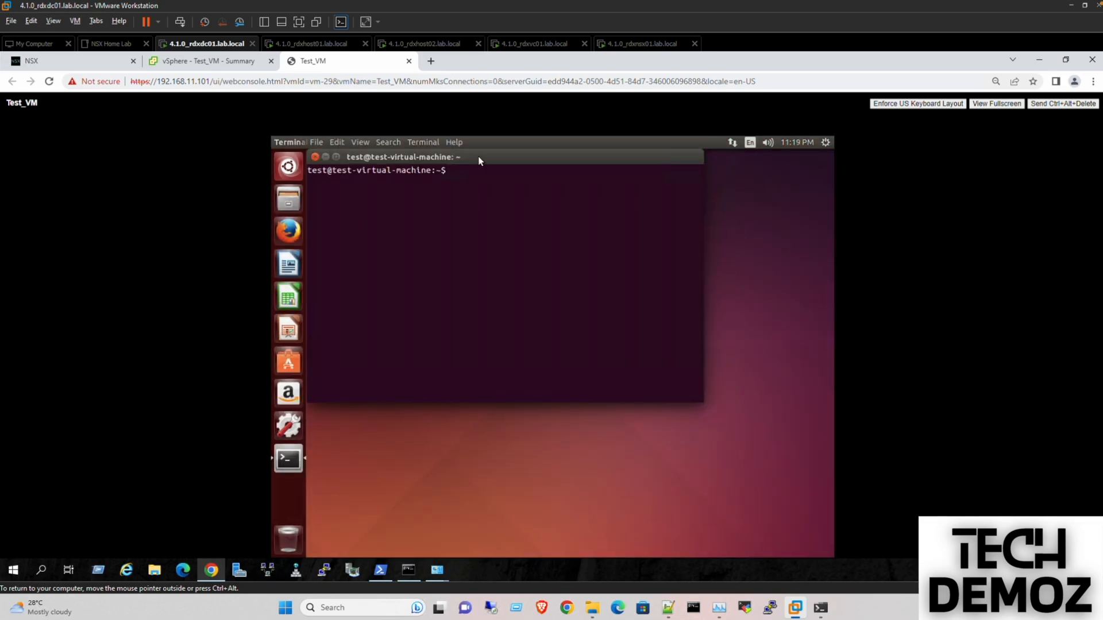
{"action": "type", "text": "ping 1"}
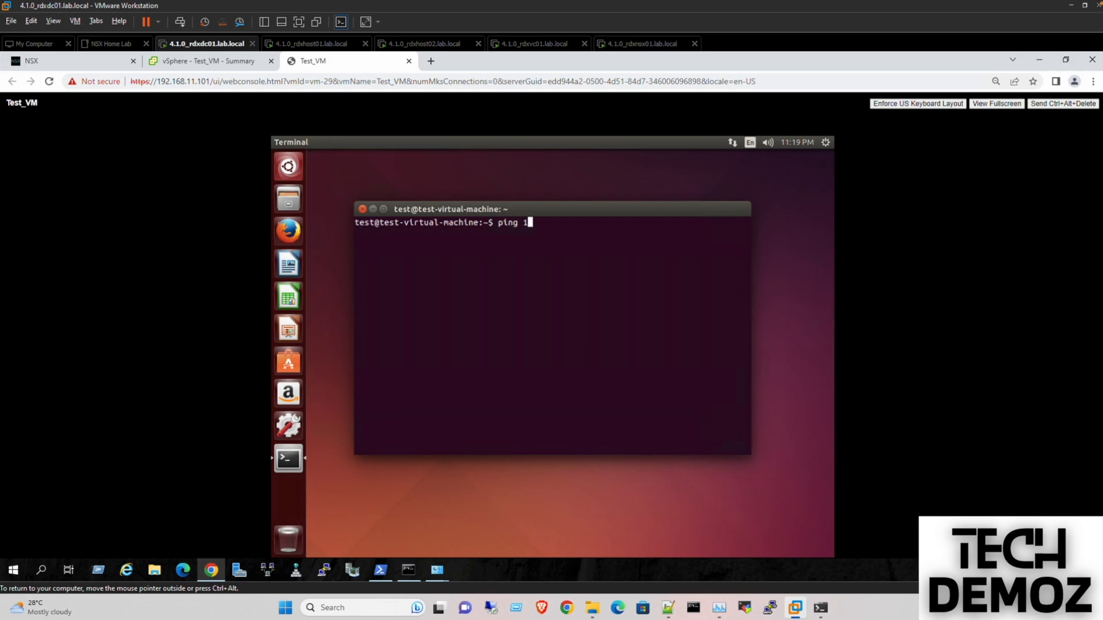
{"action": "type", "text": "72.16.10.1"}
{"action": "key", "text": "Return"}
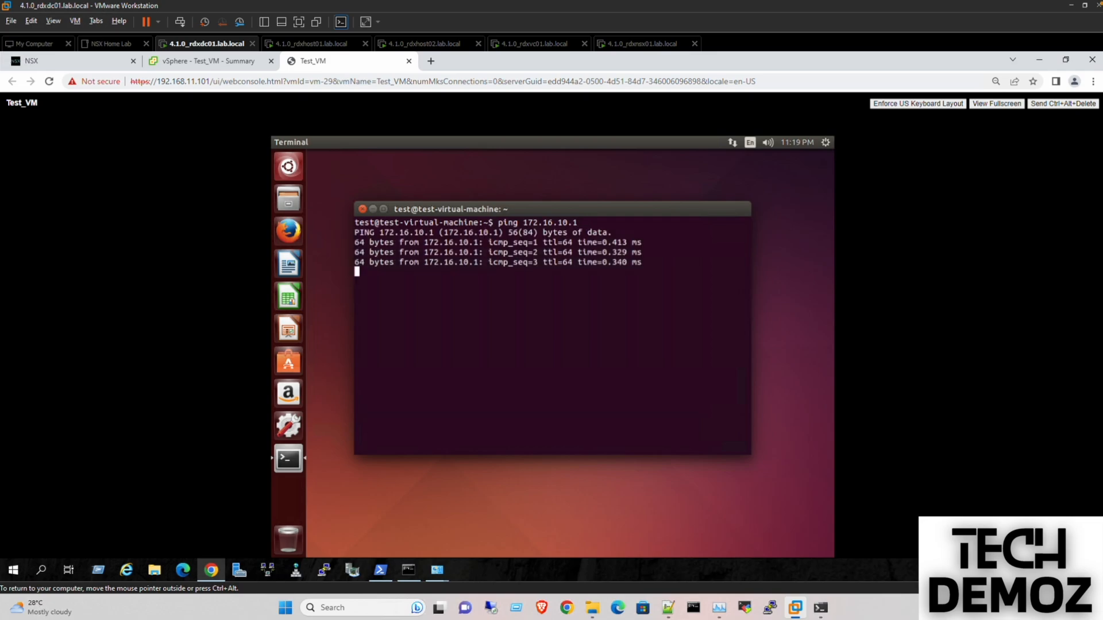
{"action": "key", "text": "ctrl+c"}
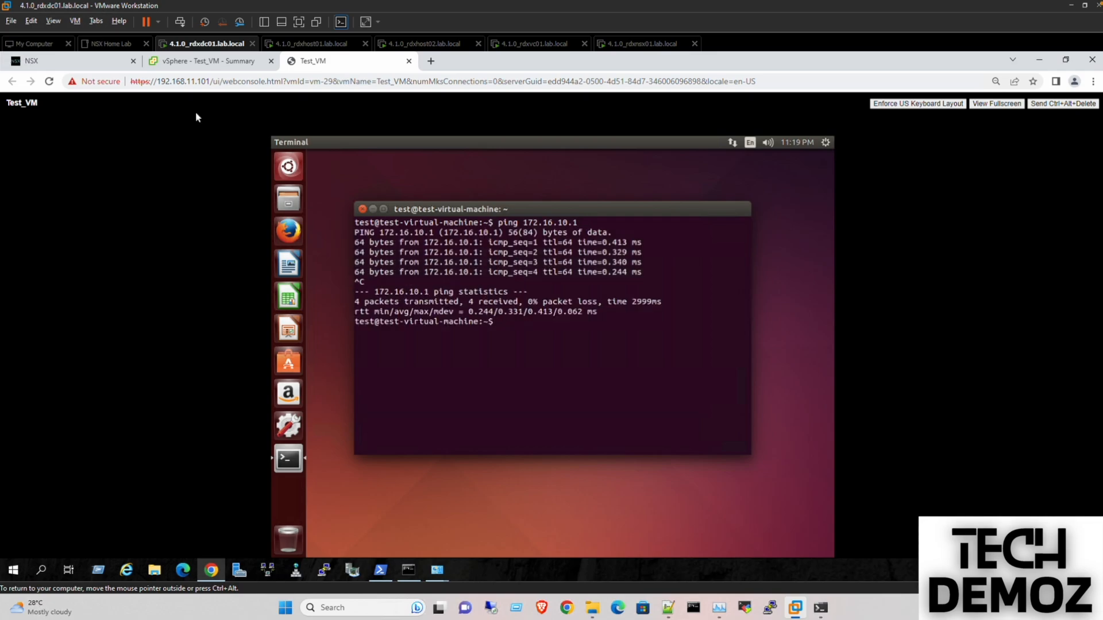
- Refresh NSX Network Topology and expand the connected VM under Test-Segment
{"action": "left_click", "coordinate": [55, 68]}
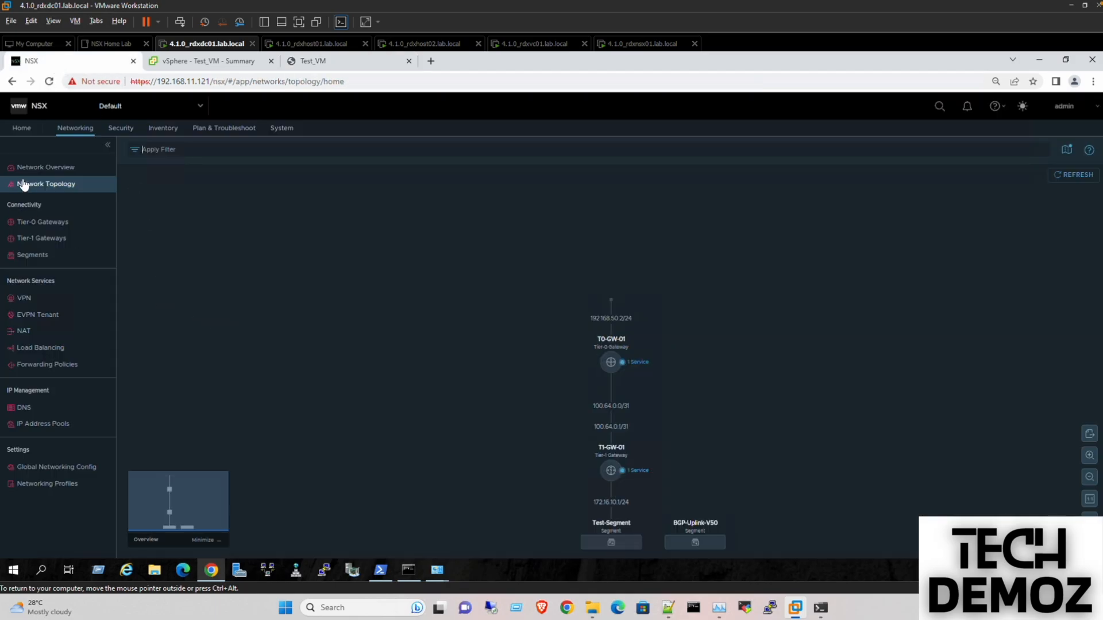
{"action": "left_click", "coordinate": [1074, 179]}
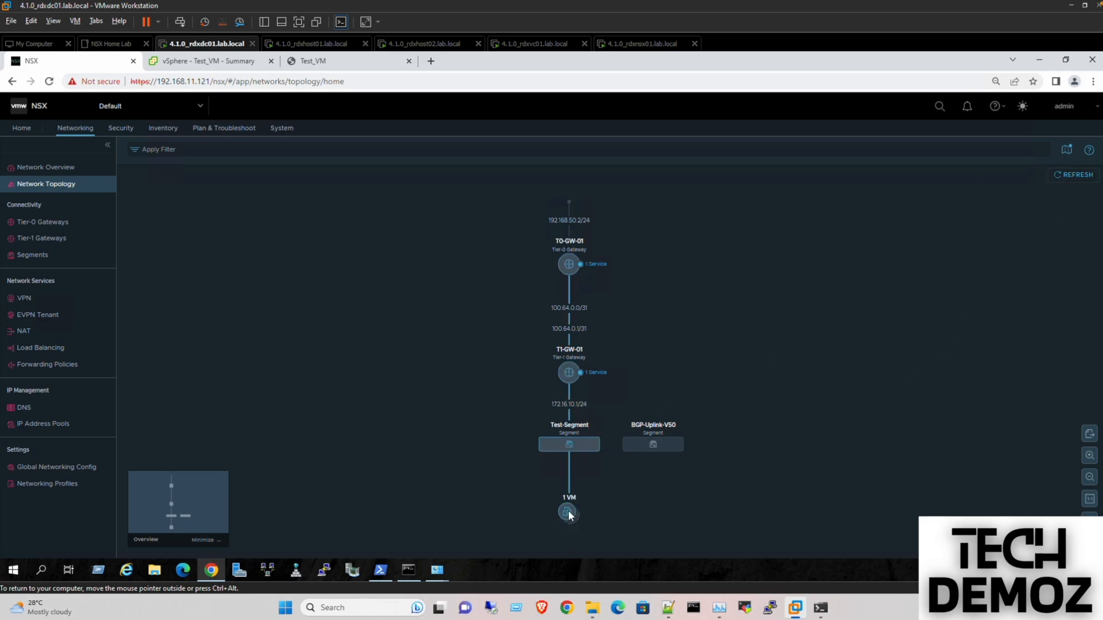
{"action": "left_click", "coordinate": [567, 510]}
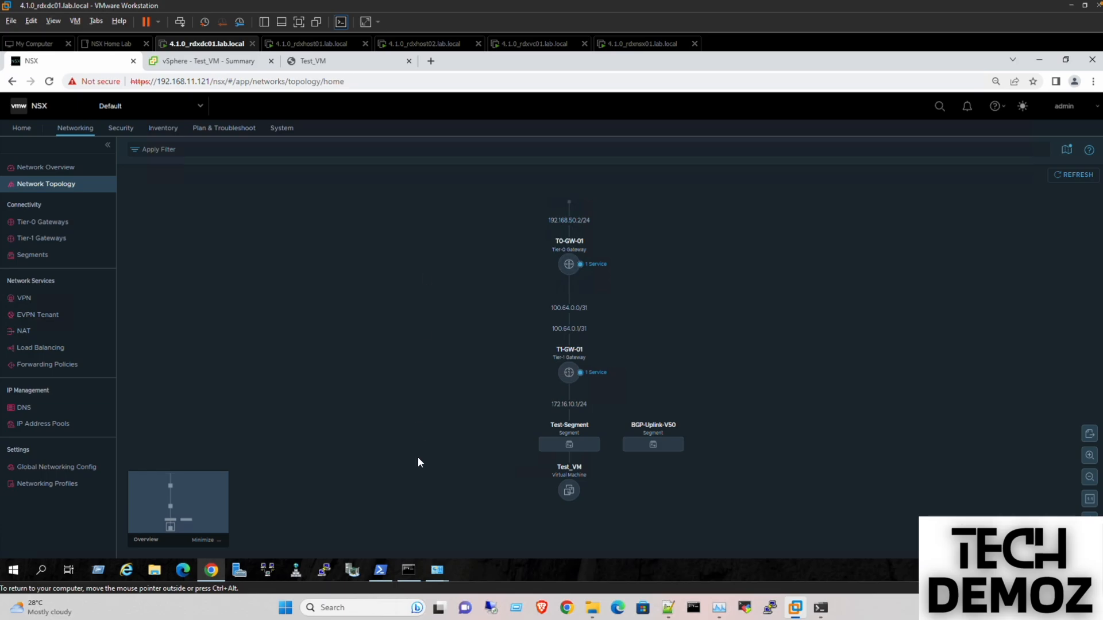
- Run Get-BgpRouteInformation to confirm 172.16.10.0/24 is learned via 192.168.50.2
{"action": "left_click", "coordinate": [392, 573]}
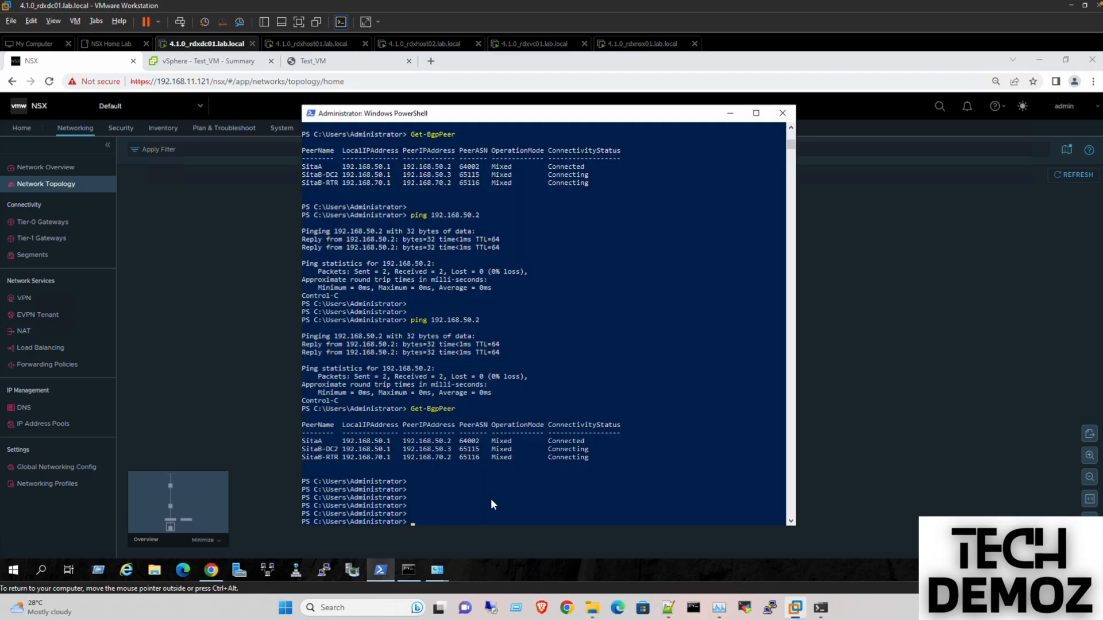
{"action": "key", "text": "Return"}
{"action": "key", "text": "Return"}
{"action": "key", "text": "Return"}
{"action": "key", "text": "Up"}
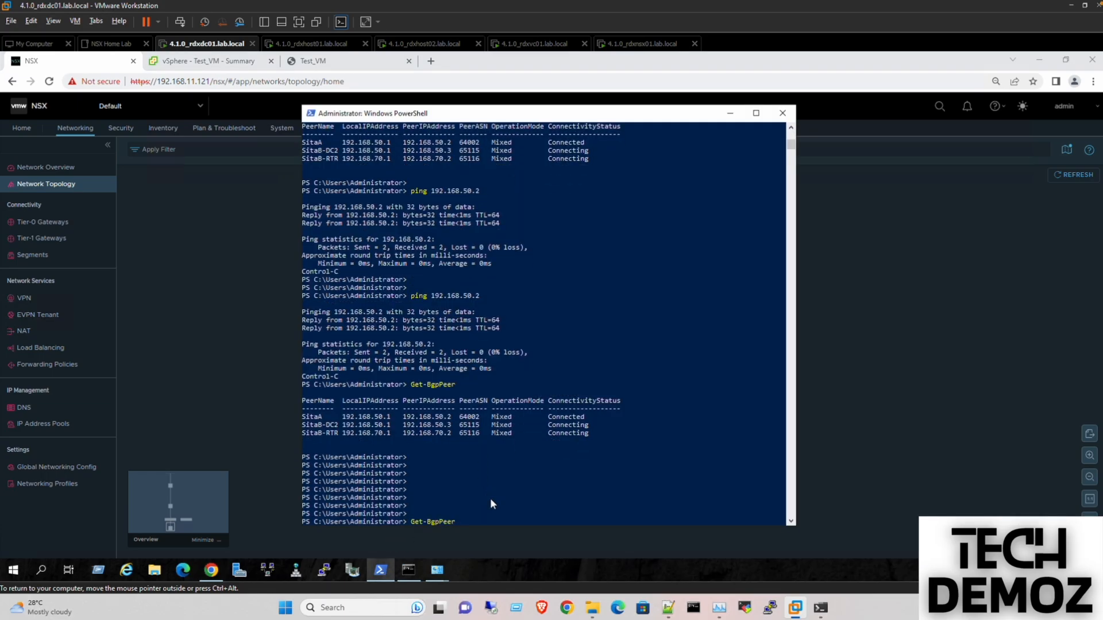
{"action": "key", "text": "BackSpace"}
{"action": "key", "text": "BackSpace"}
{"action": "key", "text": "BackSpace"}
{"action": "key", "text": "BackSpace"}
{"action": "key", "text": "Tab"}
{"action": "key", "text": "Tab"}
{"action": "key", "text": "Return"}
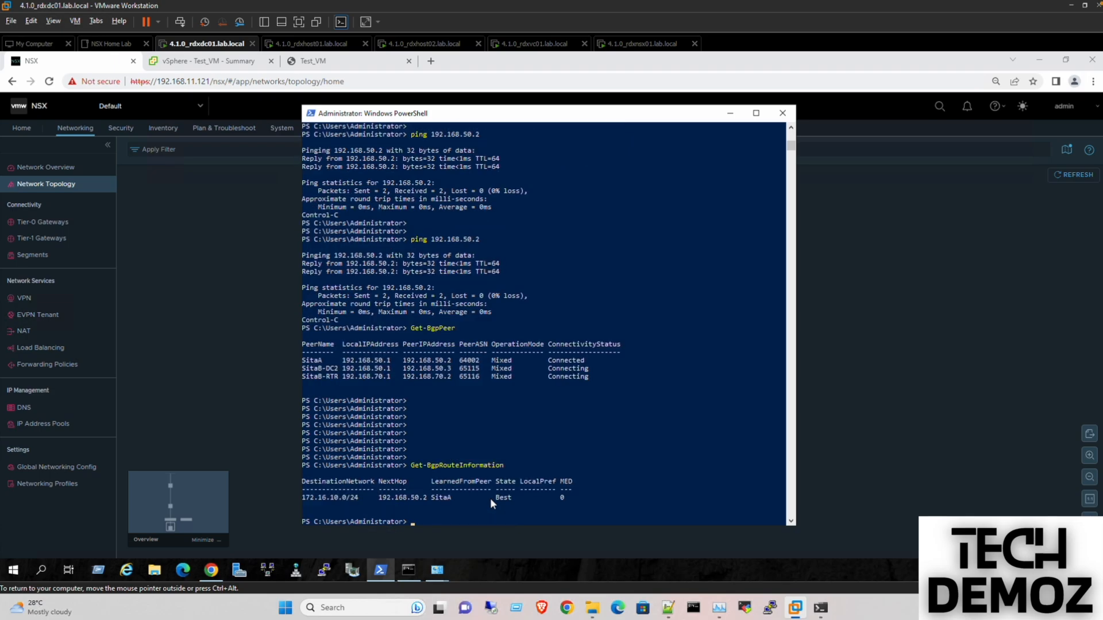
{"action": "key", "text": "Return"}
- Ping gateway 172.16.10.1 and test VM 172.16.10.11 from PowerShell
{"action": "type", "text": "ping 172.1"}
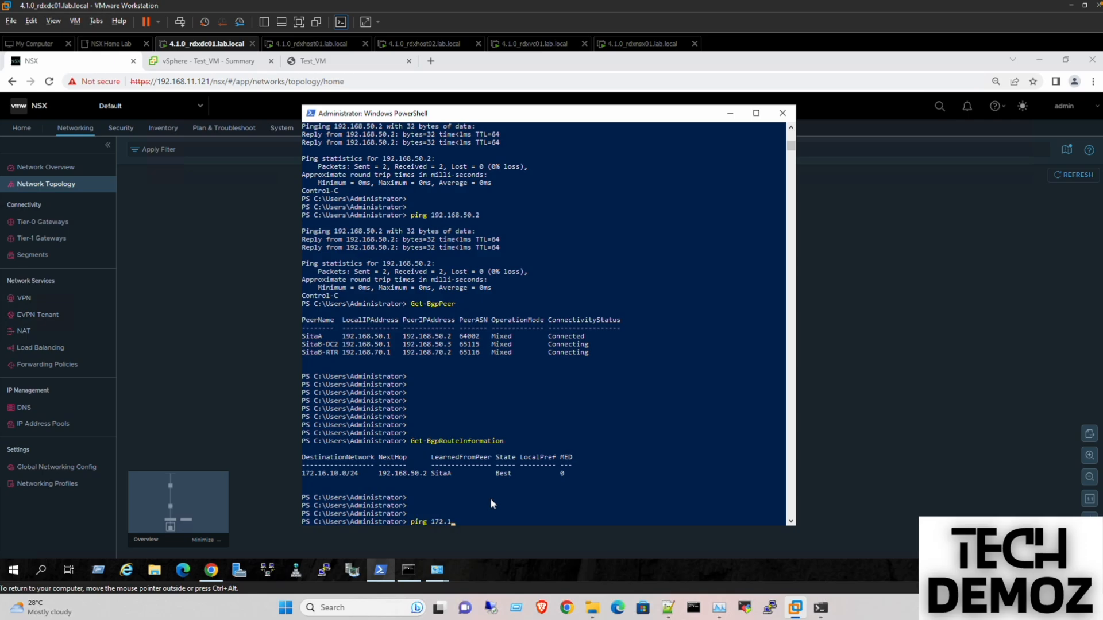
{"action": "type", "text": "6.10.1"}
{"action": "key", "text": "Return"}
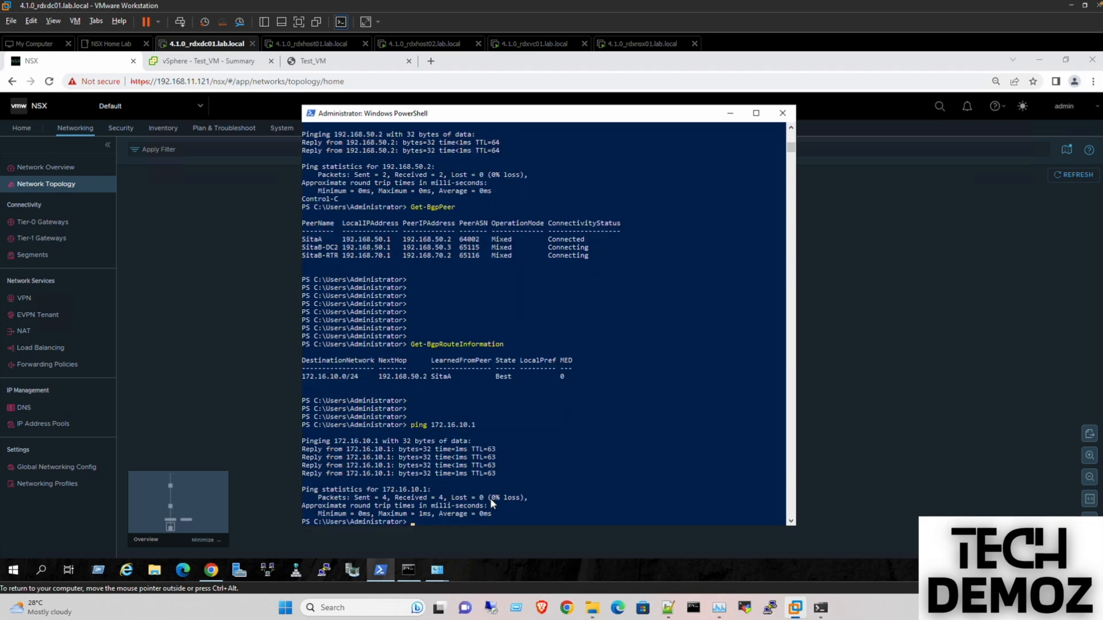
{"action": "key", "text": "ctrl+c"}
{"action": "key", "text": "Up"}
{"action": "type", "text": "1"}
{"action": "key", "text": "Return"}
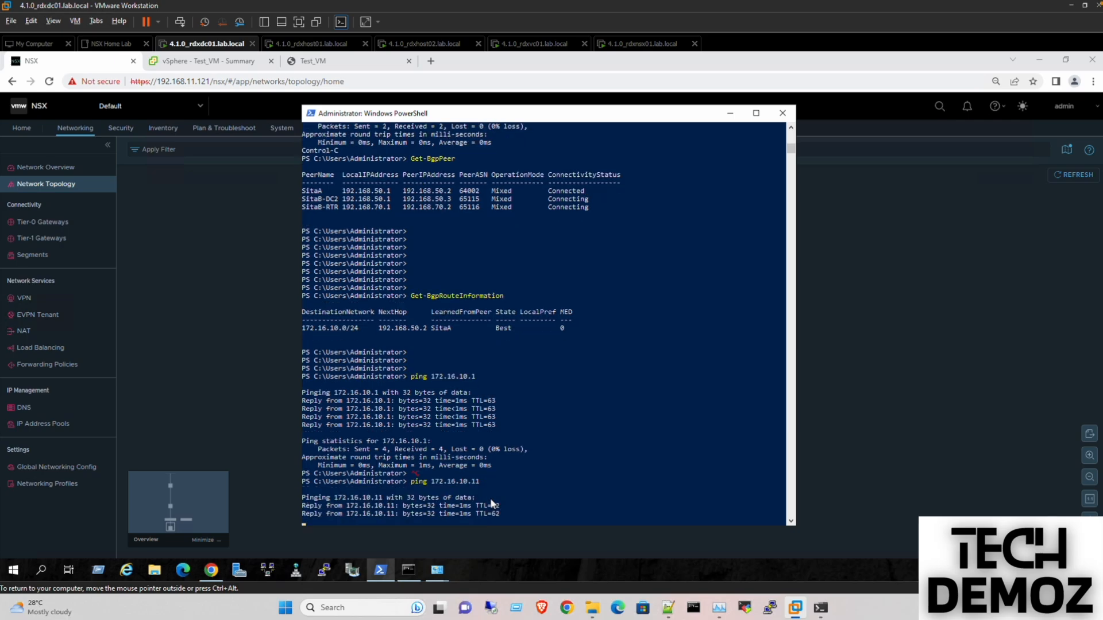
{"action": "key", "text": "ctrl+c"}
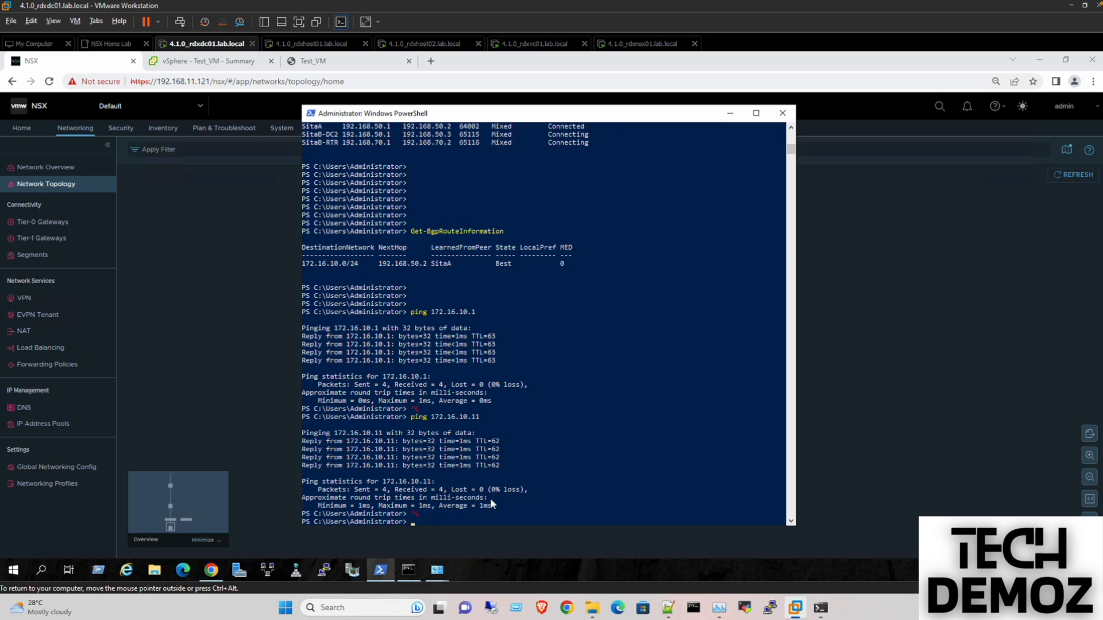
{"action": "key", "text": "Return"}
{"action": "key", "text": "Return"}
{"action": "key", "text": "Return"}
{"action": "key", "text": "Return"}
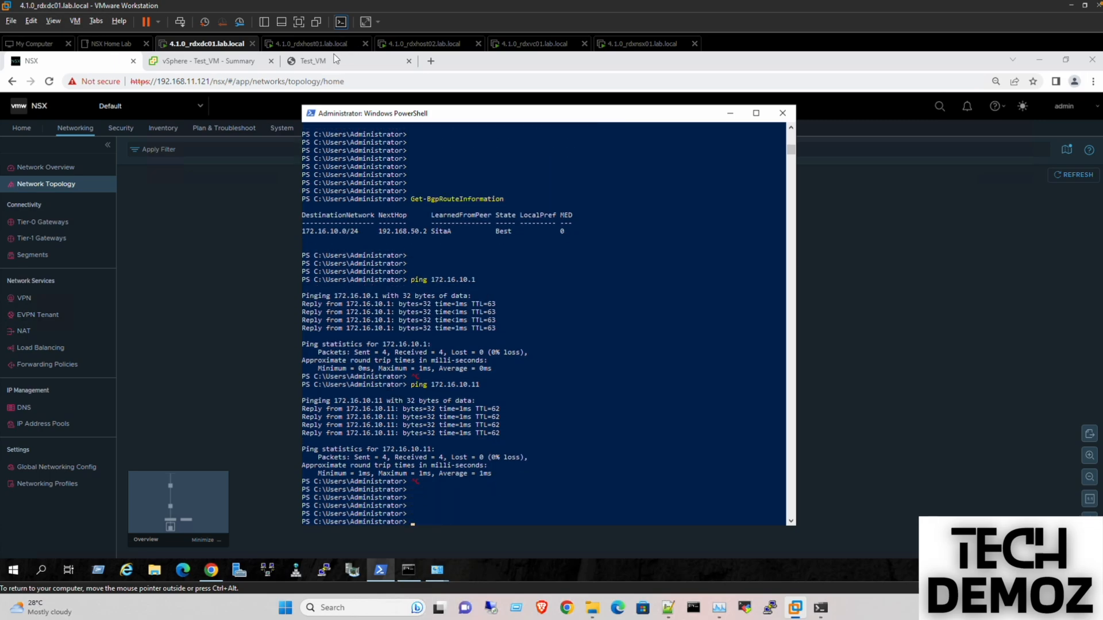
- In Test_VM's terminal, ping 8.8.8.8 and stop it after 11 replies with 0% loss
{"action": "left_click", "coordinate": [339, 60]}
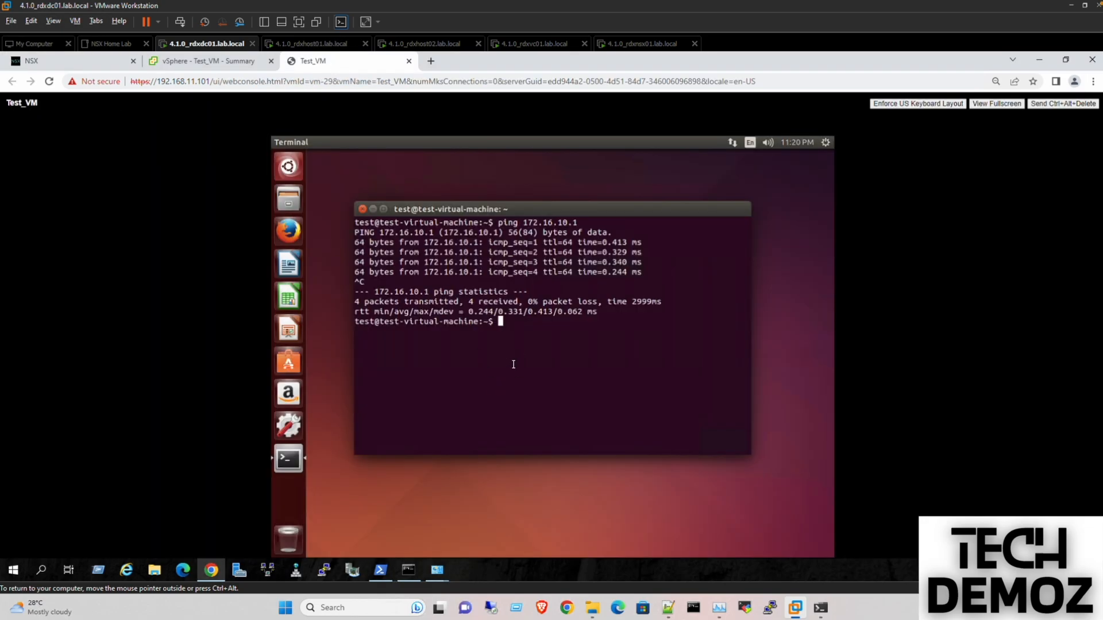
{"action": "key", "text": "Return"}
{"action": "key", "text": "Return"}
{"action": "key", "text": "Return"}
{"action": "type", "text": "pi"}
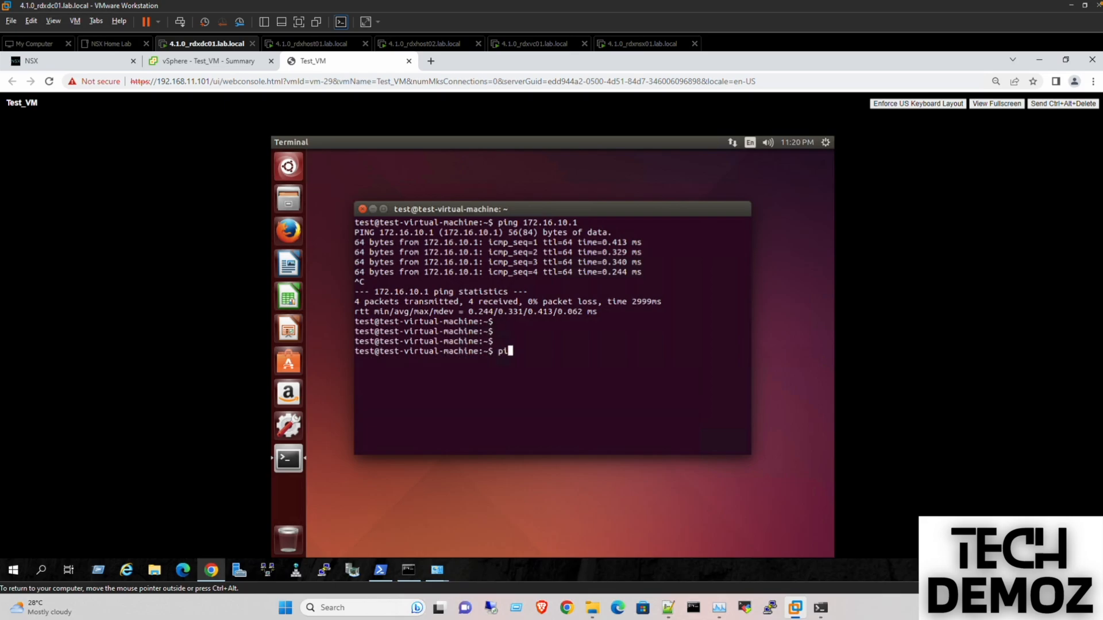
{"action": "type", "text": "ng 8.8.8.8"}
{"action": "key", "text": "Return"}
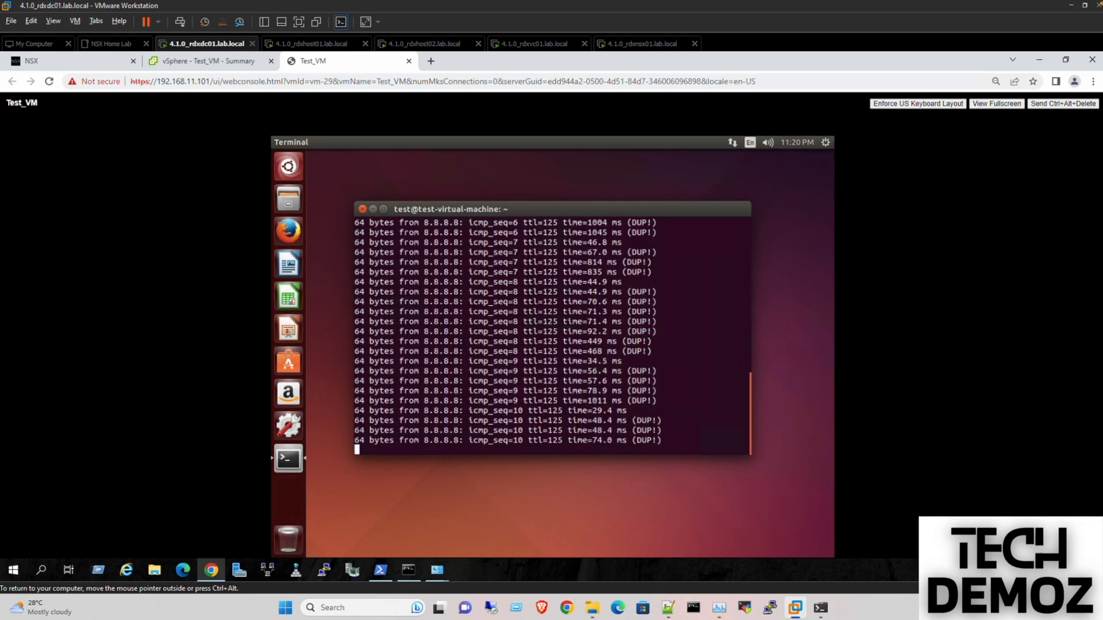
{"action": "key", "text": "ctrl+c"}
{"action": "key", "text": "Return"}
{"action": "key", "text": "Return"}
{"action": "key", "text": "Return"}
{"action": "key", "text": "Return"}
{"action": "key", "text": "Return"}
{"action": "key", "text": "Return"}
{"action": "key", "text": "Return"}
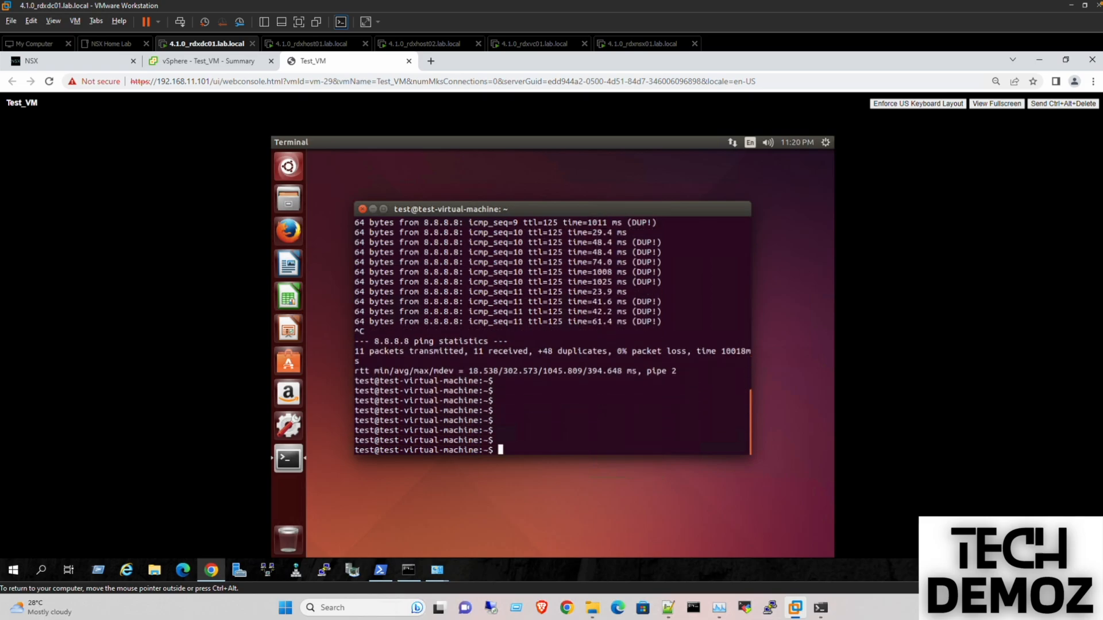
{"action": "key", "text": "Return"}
{"action": "key", "text": "Return"}
{"action": "key", "text": "Return"}
{"action": "key", "text": "Return"}
{"action": "key", "text": "Return"}
{"action": "key", "text": "Return"}
{"action": "key", "text": "Return"}
{"action": "key", "text": "Return"}
{"action": "key", "text": "Return"}
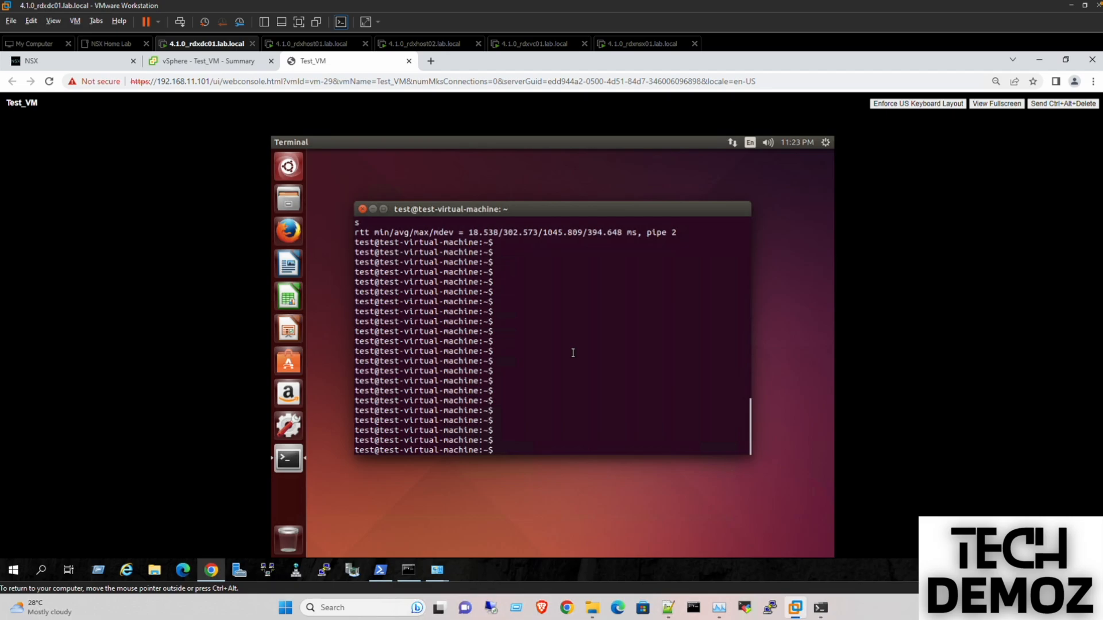
- Launch Firefox inside the VM and open the Google home page
{"action": "left_click", "coordinate": [293, 233]}
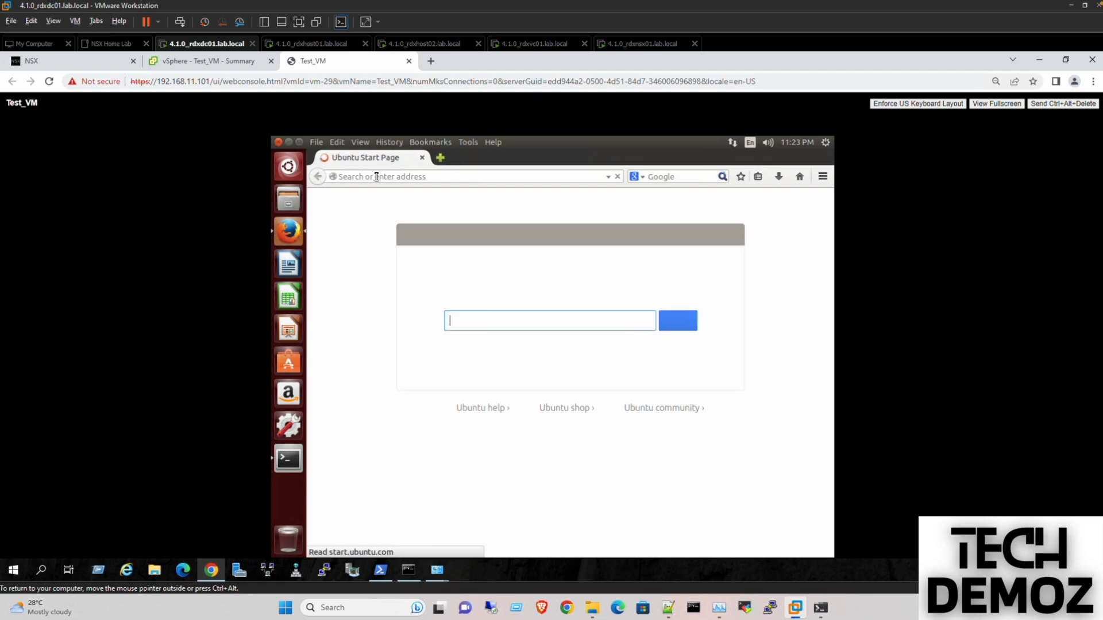
{"action": "left_click", "coordinate": [376, 177]}
{"action": "type", "text": "goog"}
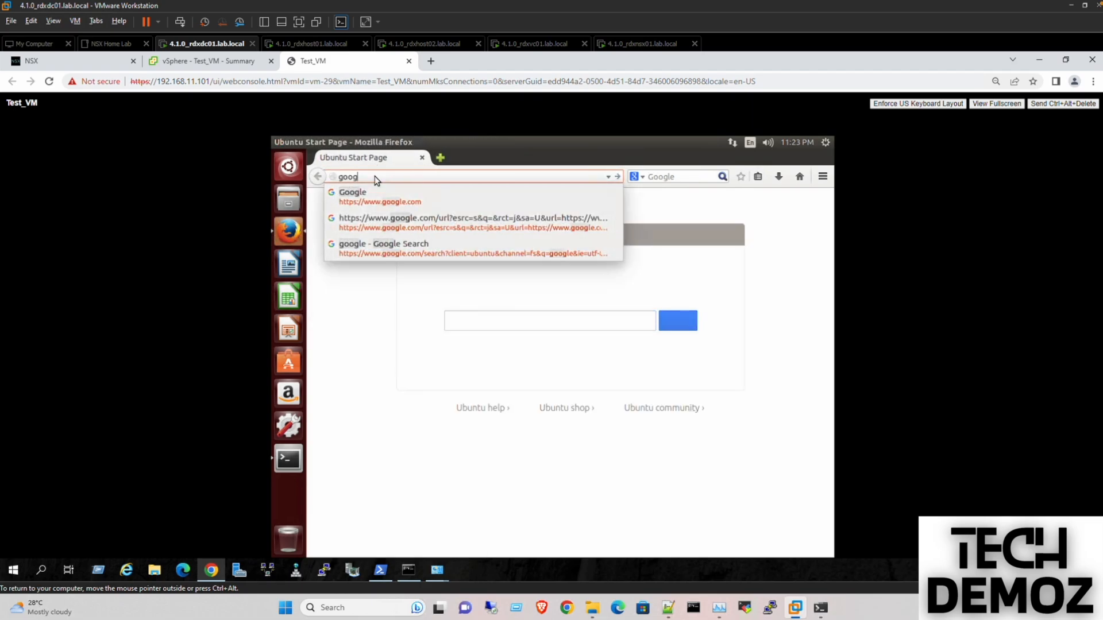
{"action": "type", "text": "le"}
{"action": "key", "text": "Return"}
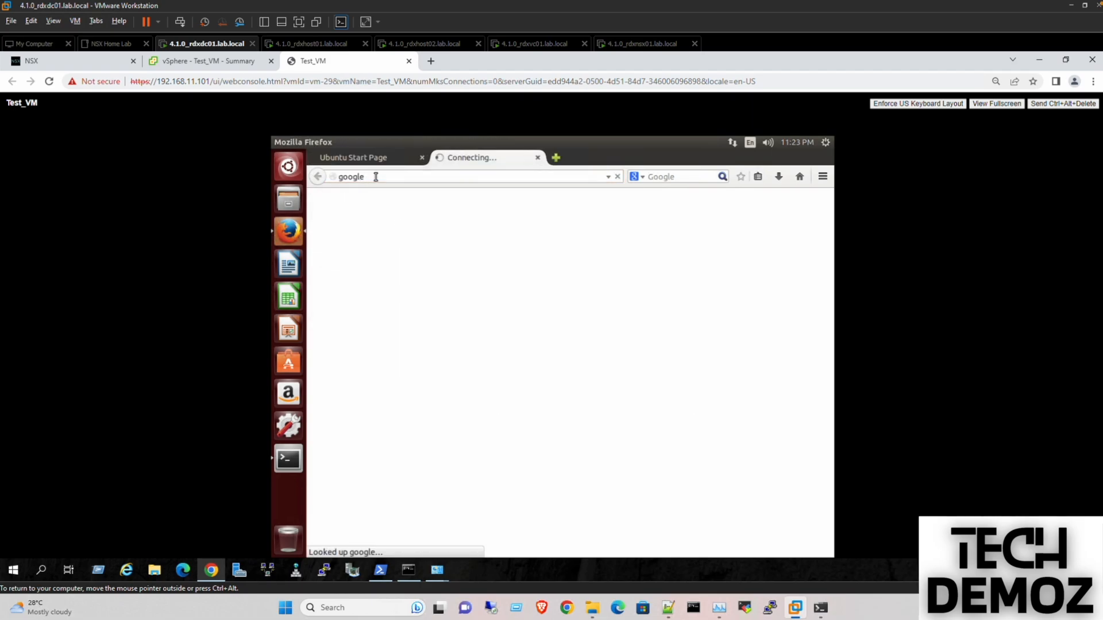
{"action": "left_click", "coordinate": [426, 286]}
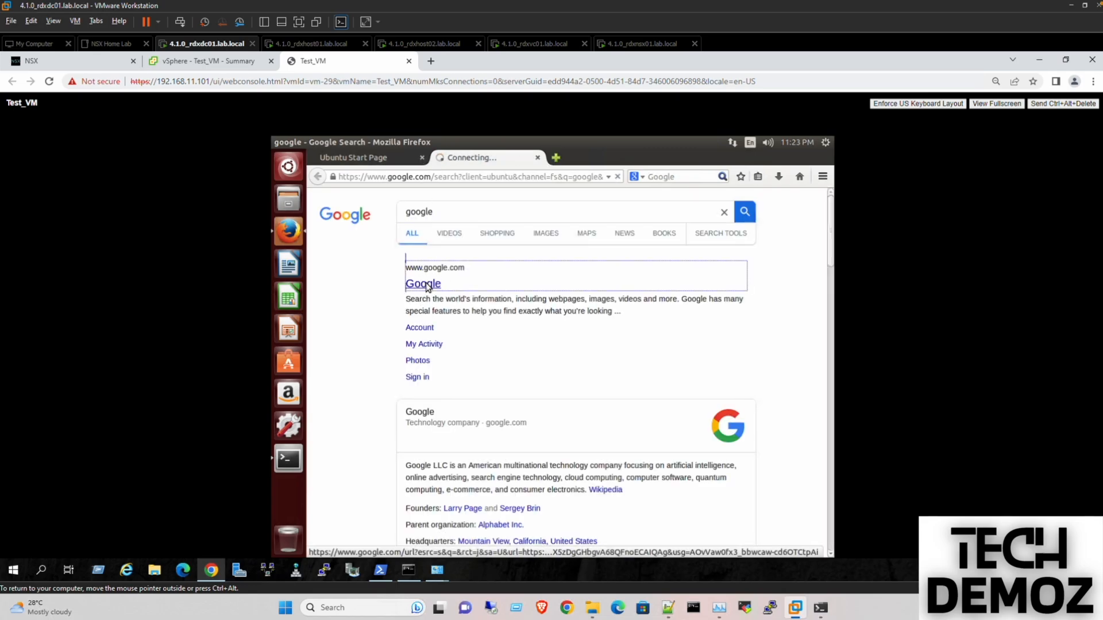
- Close the Ubuntu Start Page tab and search Google for 'speed test'
{"action": "left_click", "coordinate": [422, 159]}
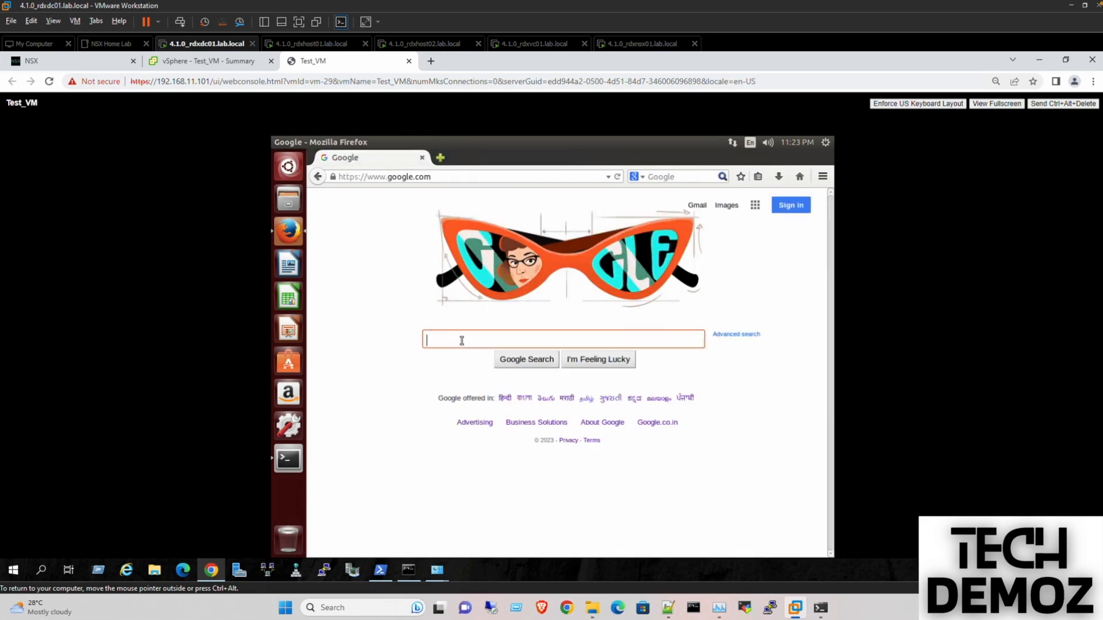
{"action": "type", "text": "speed test"}
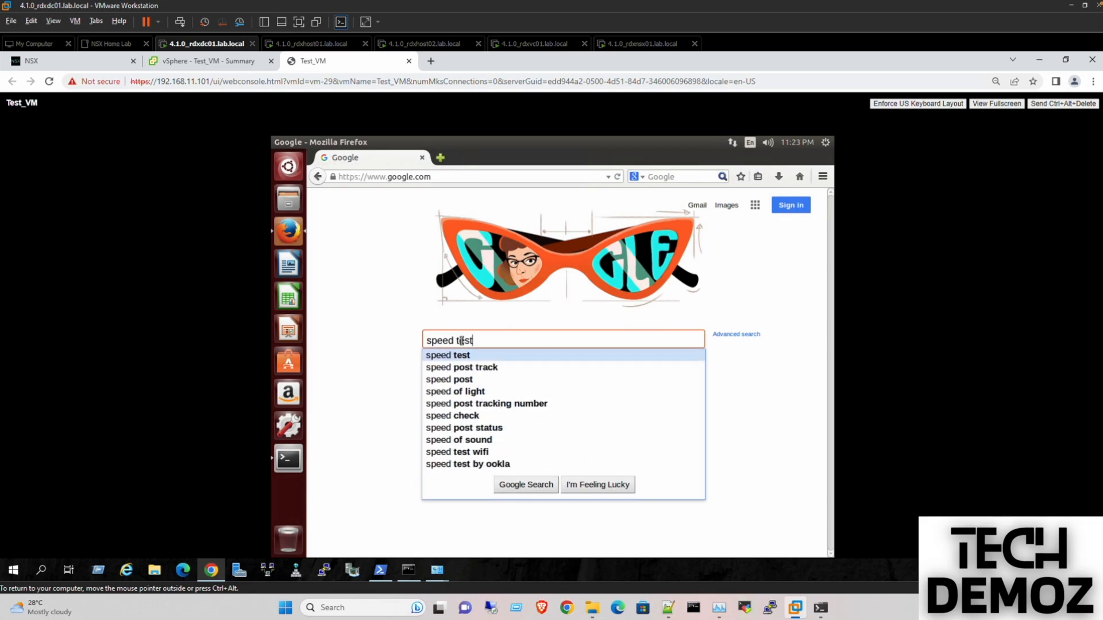
{"action": "key", "text": "Return"}
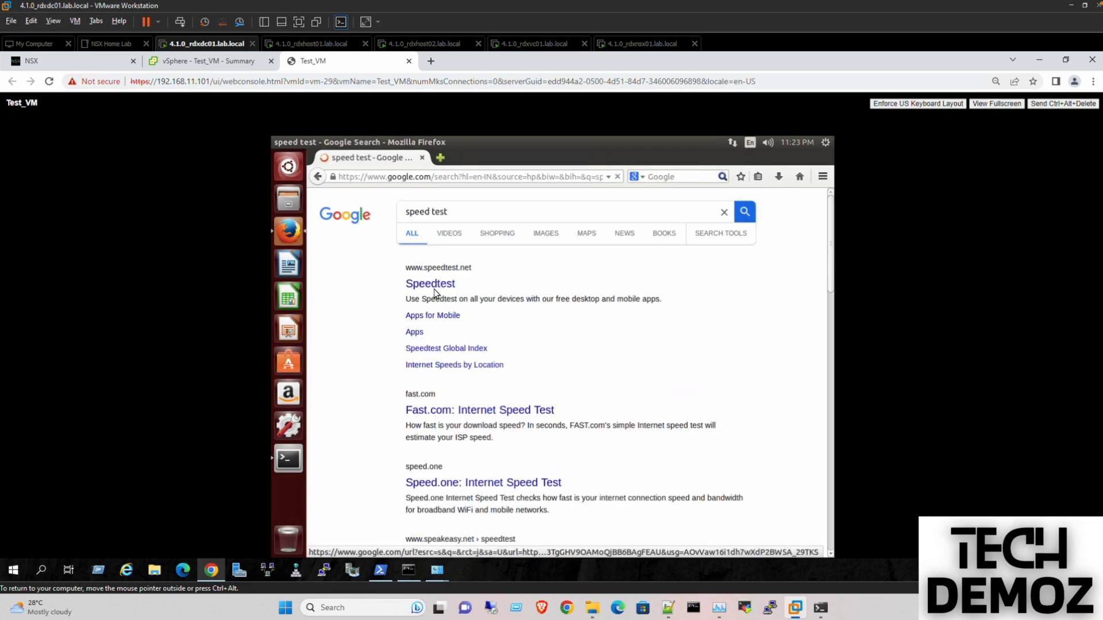
- Run the Fast.com speed test, which reports 100 Mbps
{"action": "left_click", "coordinate": [430, 412]}
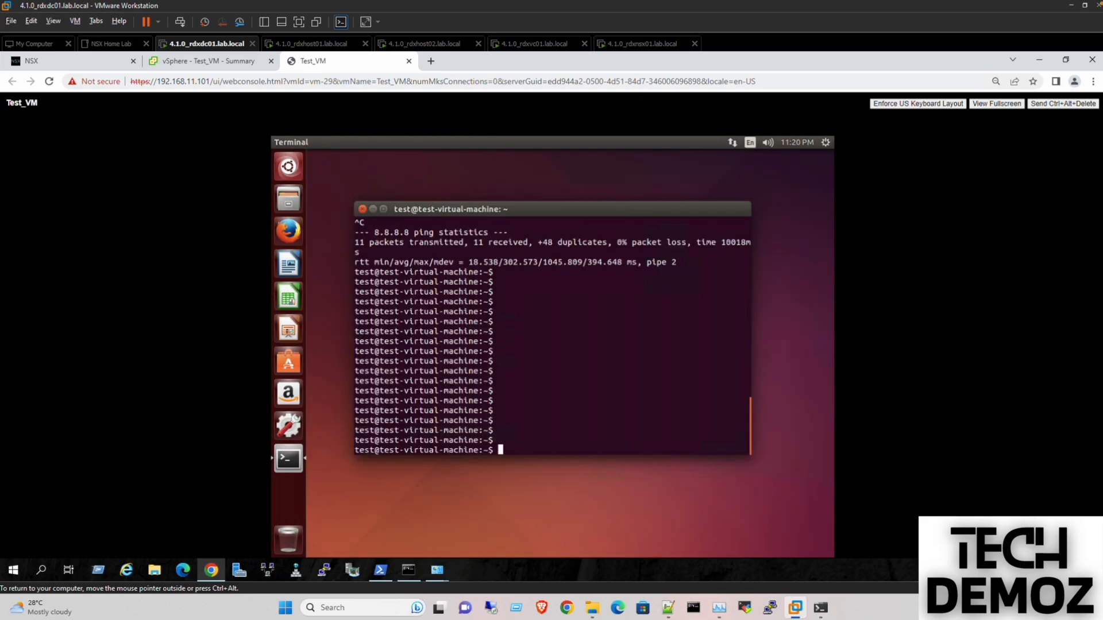
{"action": "key", "text": "Return"}
{"action": "key", "text": "Return"}
{"action": "key", "text": "Return"}
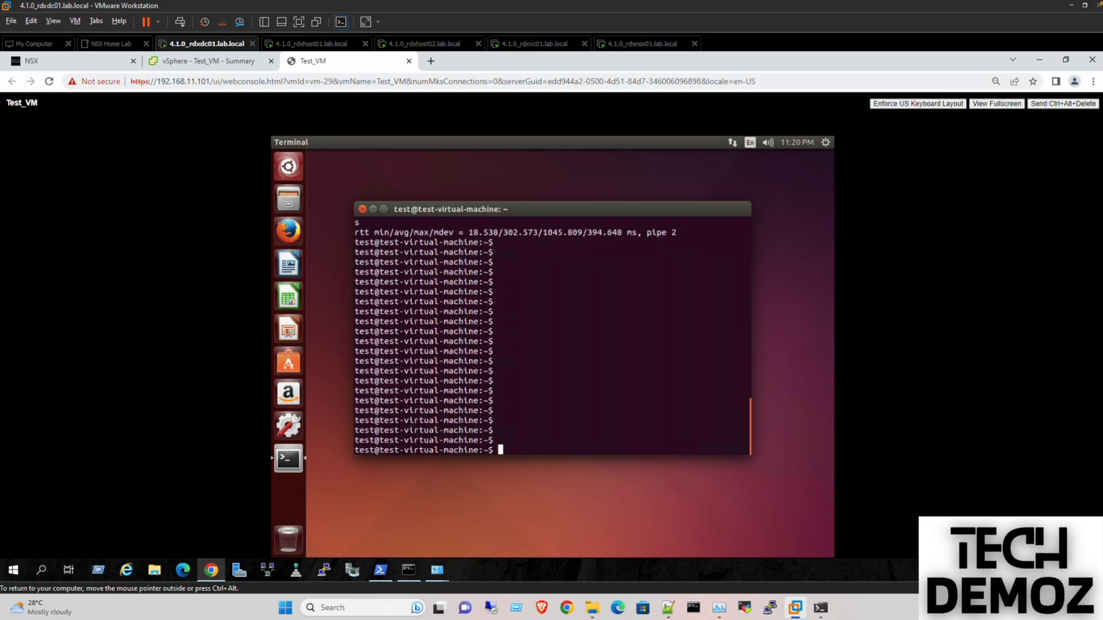
- Show Task Manager's Memory page (88% used) and move it right of the terminal
{"action": "left_click", "coordinate": [721, 614]}
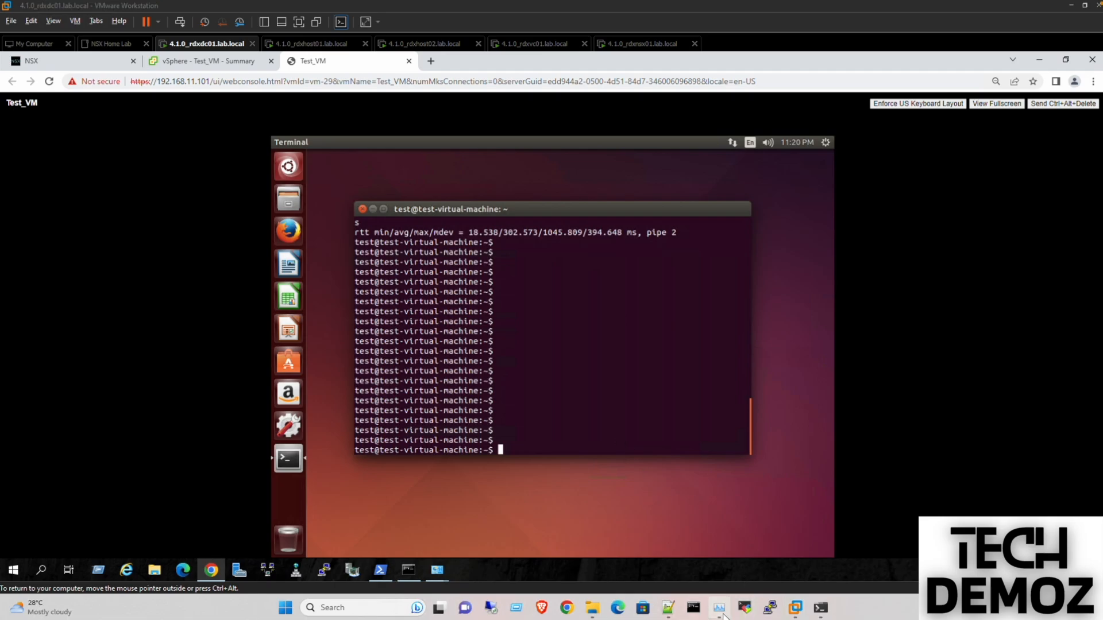
{"action": "left_click_drag", "start_coordinate": [529, 133], "coordinate": [718, 142]}
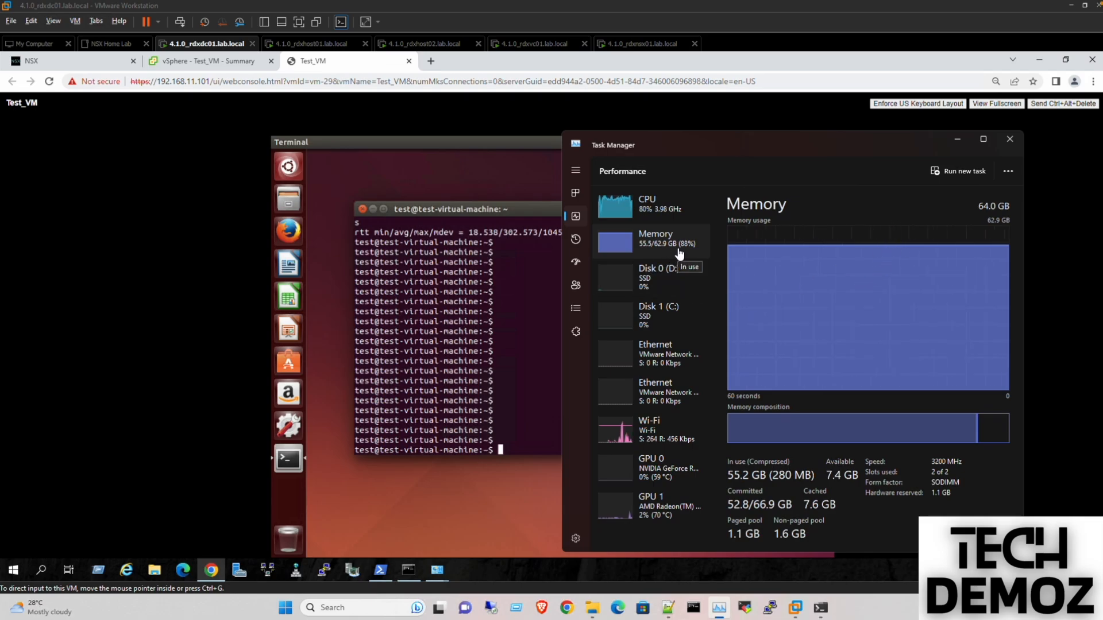
{"action": "left_click_drag", "start_coordinate": [693, 142], "coordinate": [744, 141]}
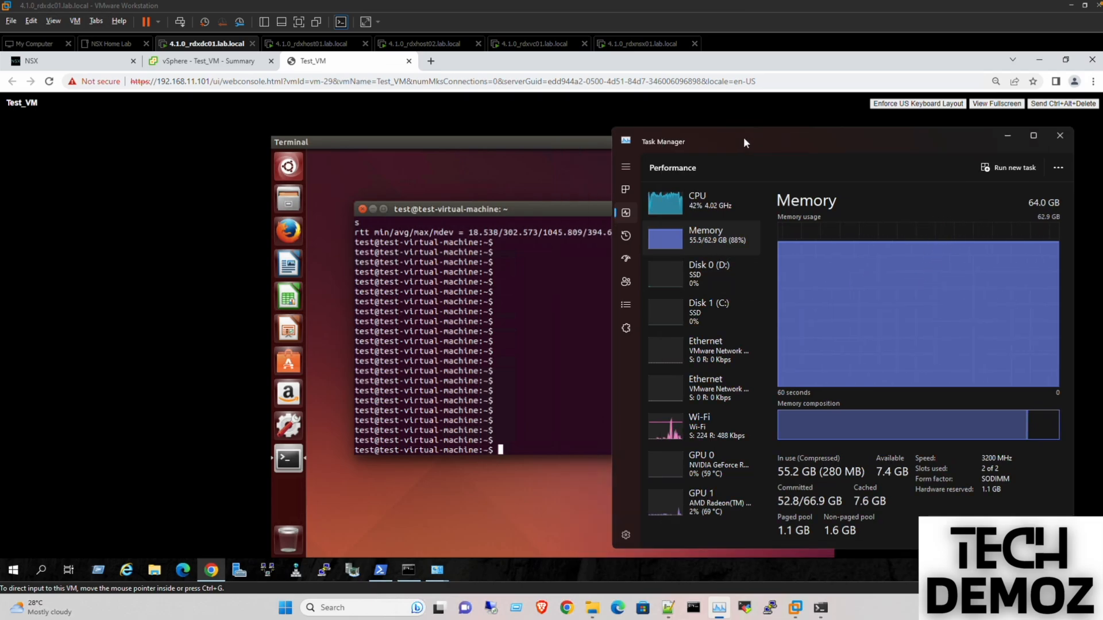